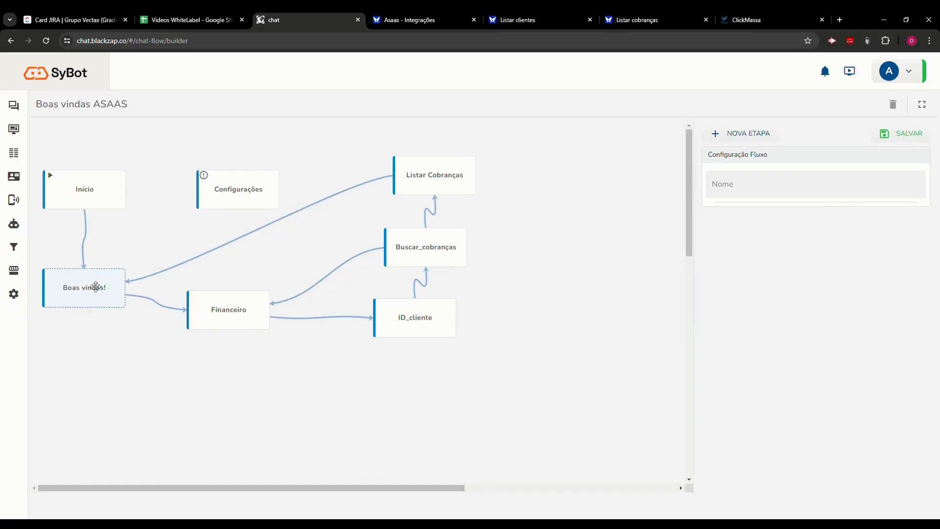
- Check the Boas vindas ASAAS flow's settings in the chatbot flow list without changing them, and open its flow builder
{"action": "left_click", "coordinate": [87, 293]}
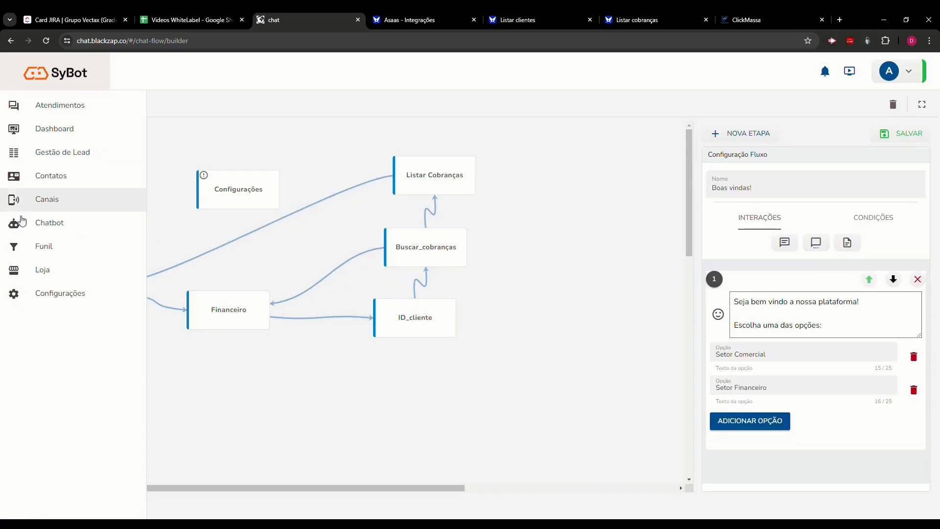
{"action": "left_click", "coordinate": [13, 224]}
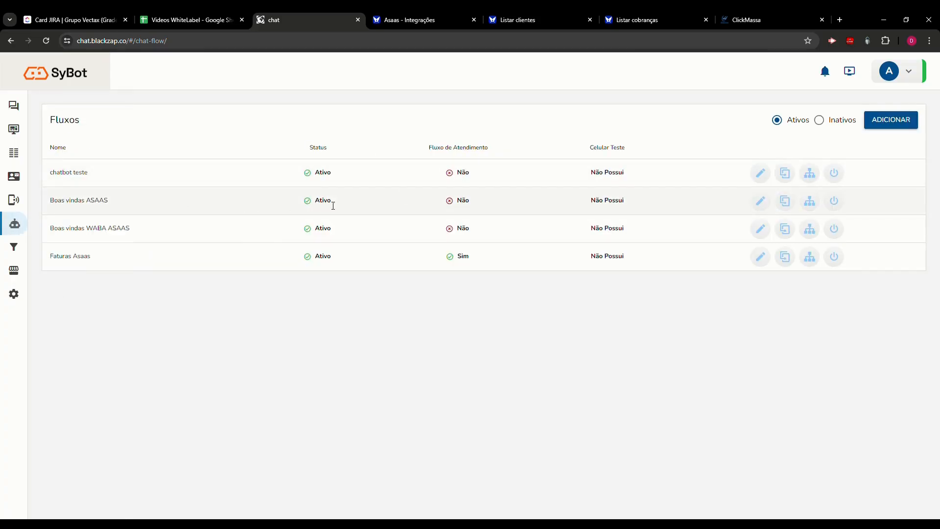
{"action": "left_click", "coordinate": [761, 202]}
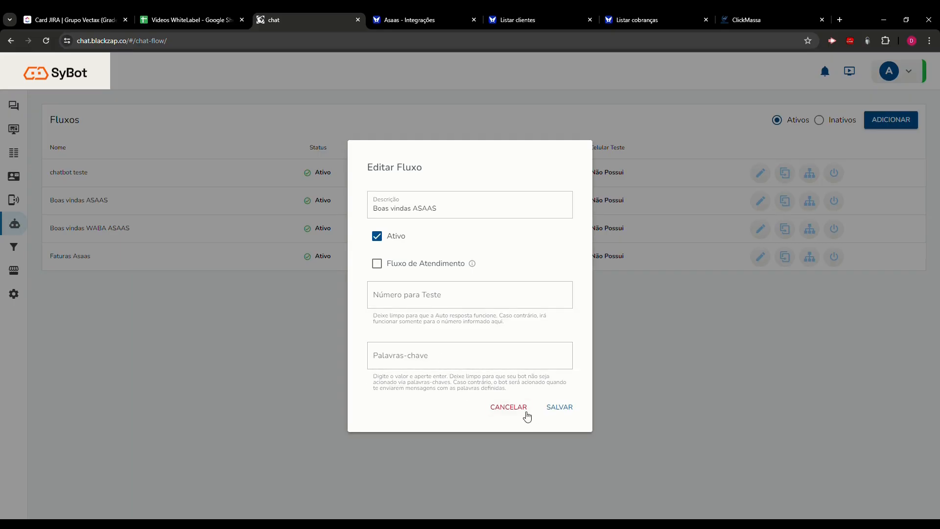
{"action": "left_click", "coordinate": [500, 410]}
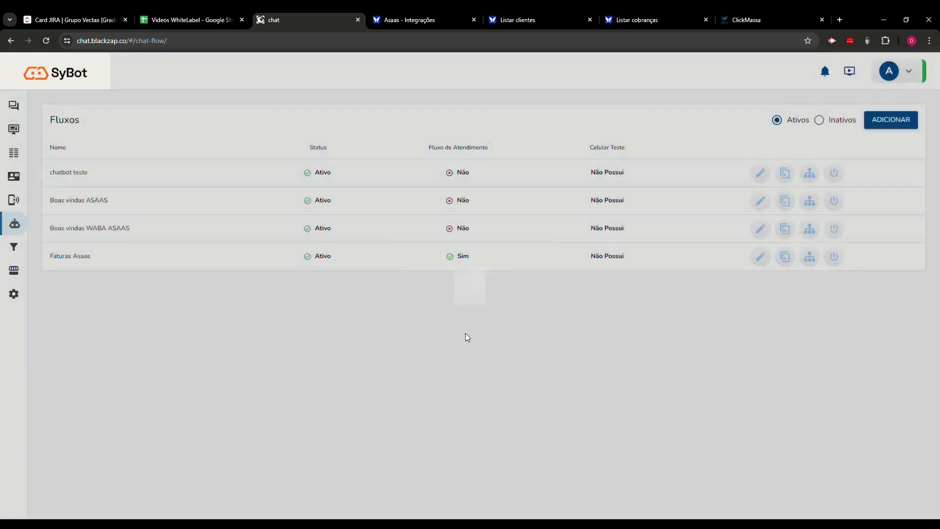
{"action": "left_click", "coordinate": [812, 207]}
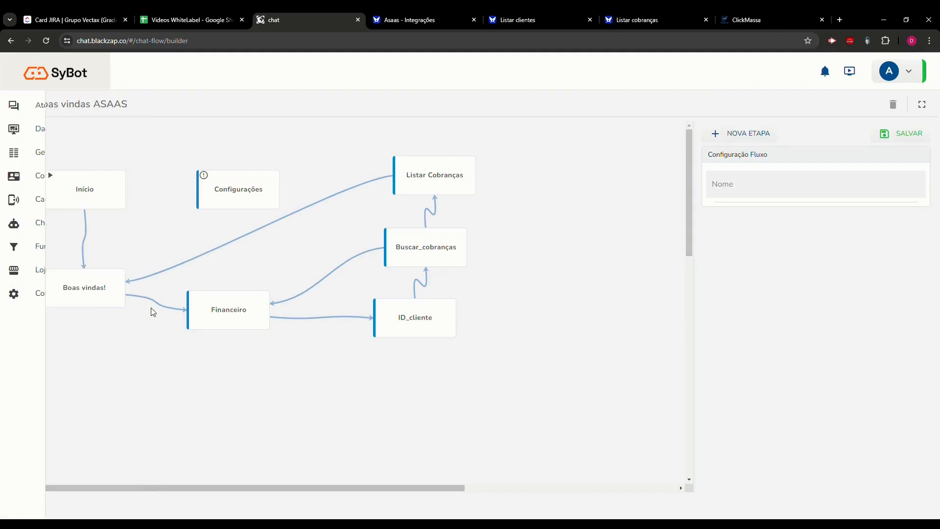
- Examine the interactions and conditions of the Boas vindas! step
{"action": "left_click", "coordinate": [116, 298]}
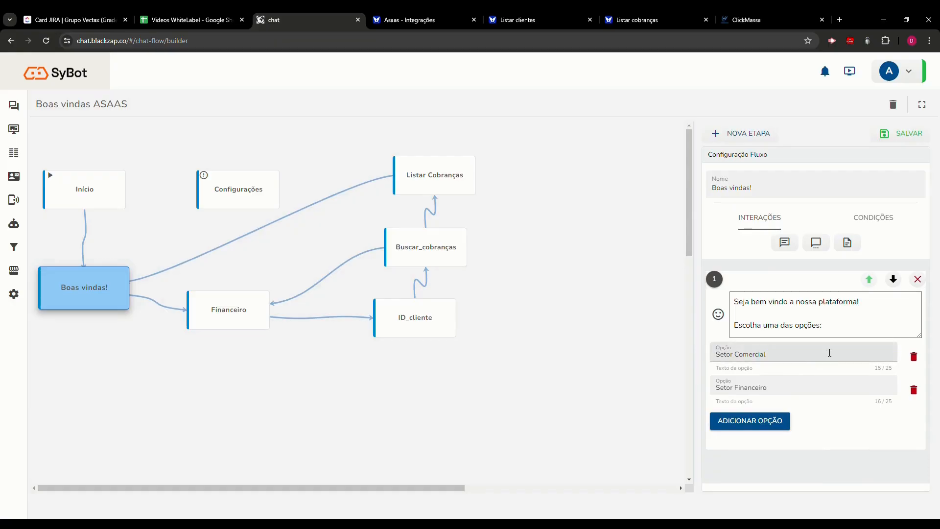
{"action": "left_click", "coordinate": [872, 220]}
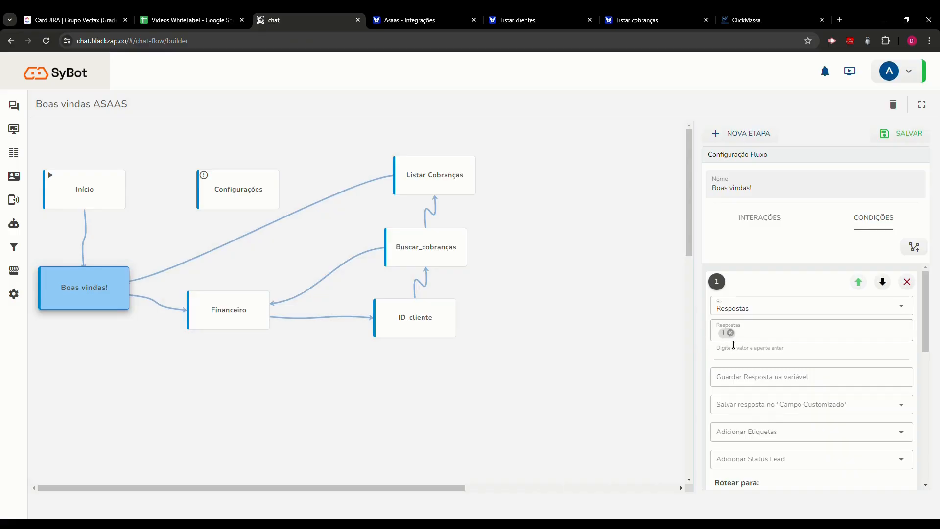
{"action": "left_click", "coordinate": [767, 226]}
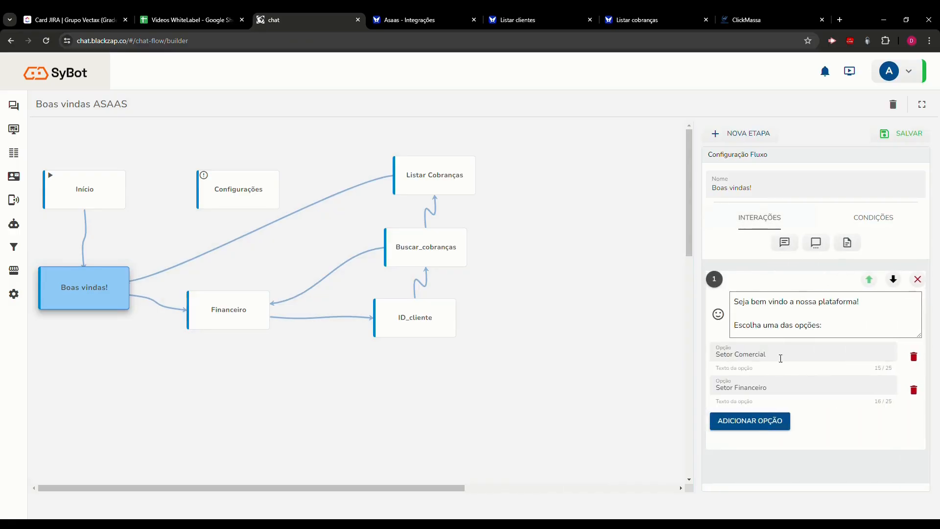
- Copy the option text Setor Comercial and add it as an accepted answer in the first condition of the Boas vindas! step
{"action": "left_click_drag", "start_coordinate": [766, 354], "coordinate": [697, 353]}
{"action": "key", "text": "ctrl+c"}
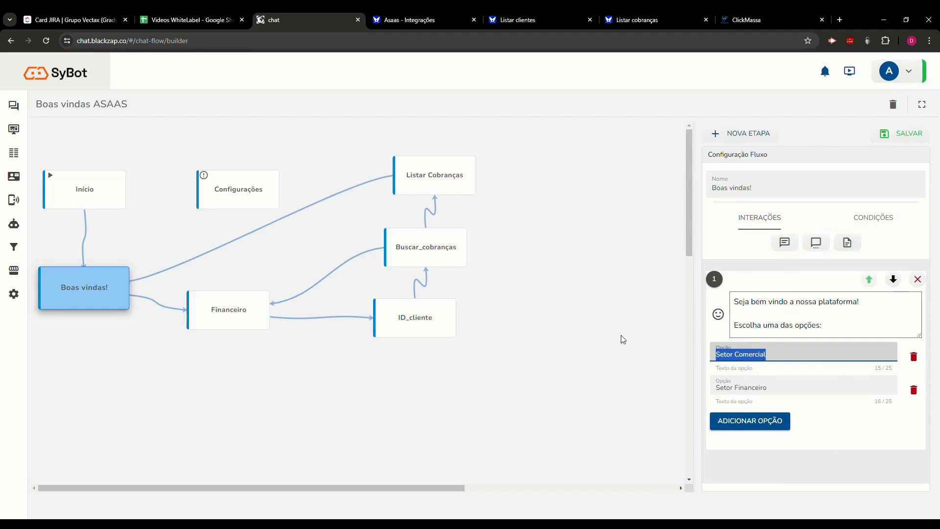
{"action": "left_click", "coordinate": [881, 217]}
{"action": "left_click", "coordinate": [778, 336]}
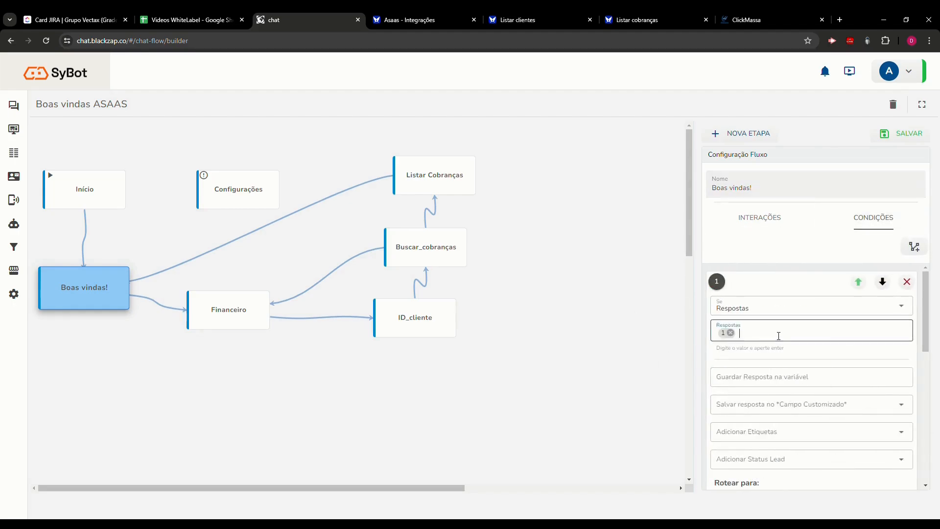
{"action": "key", "text": "ctrl+v"}
{"action": "key", "text": "Return"}
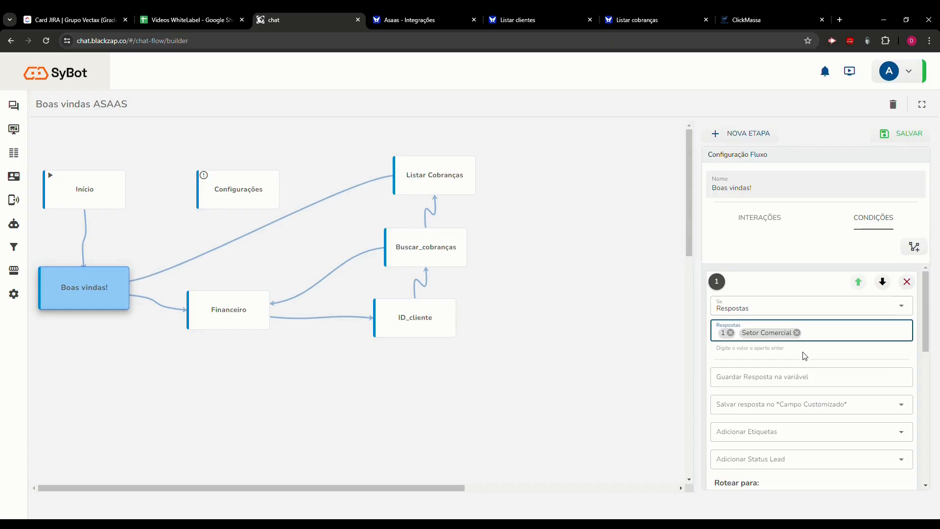
- Remove the Setor Comercial answer from the first condition of the Boas vindas! step
{"action": "type", "text": "2"}
{"action": "left_click", "coordinate": [861, 360]}
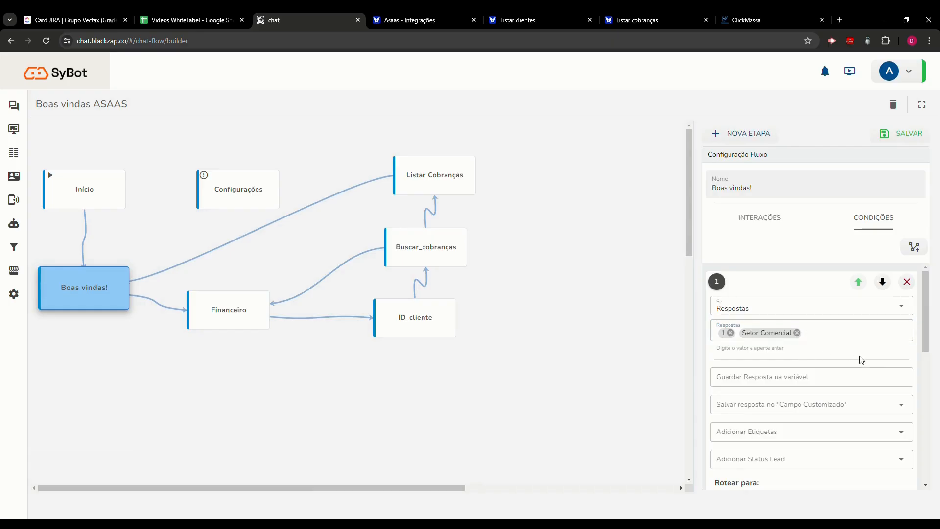
{"action": "left_click", "coordinate": [820, 333]}
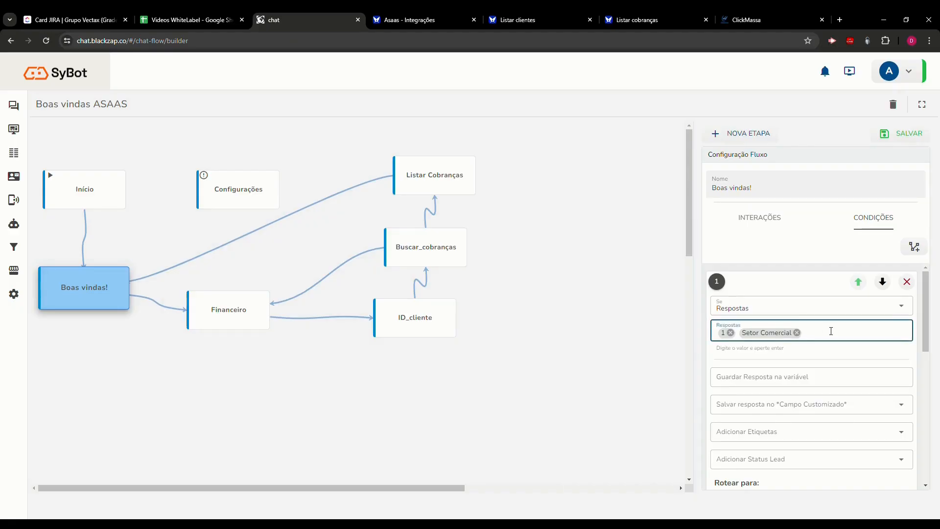
{"action": "left_click", "coordinate": [797, 332]}
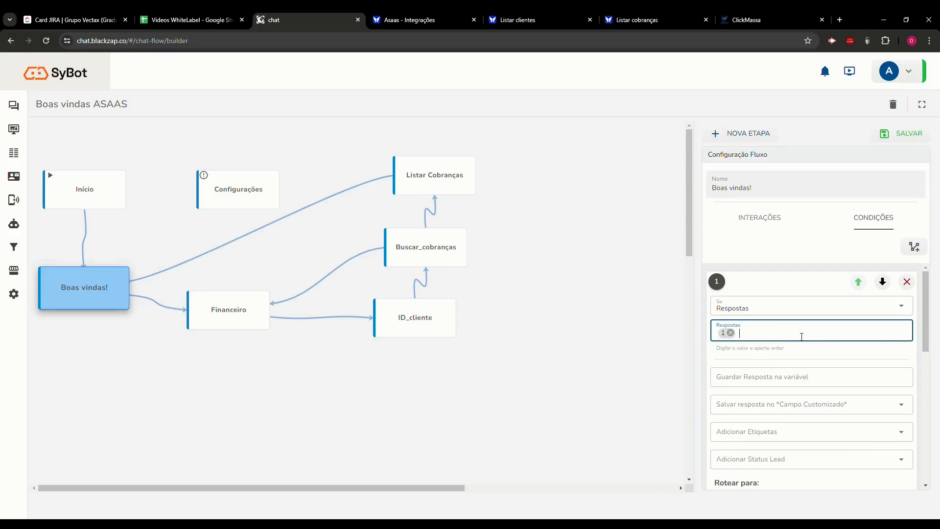
- Compare the Boas vindas! menu options with the answers and routing destinations of both its conditions
{"action": "left_click", "coordinate": [760, 225]}
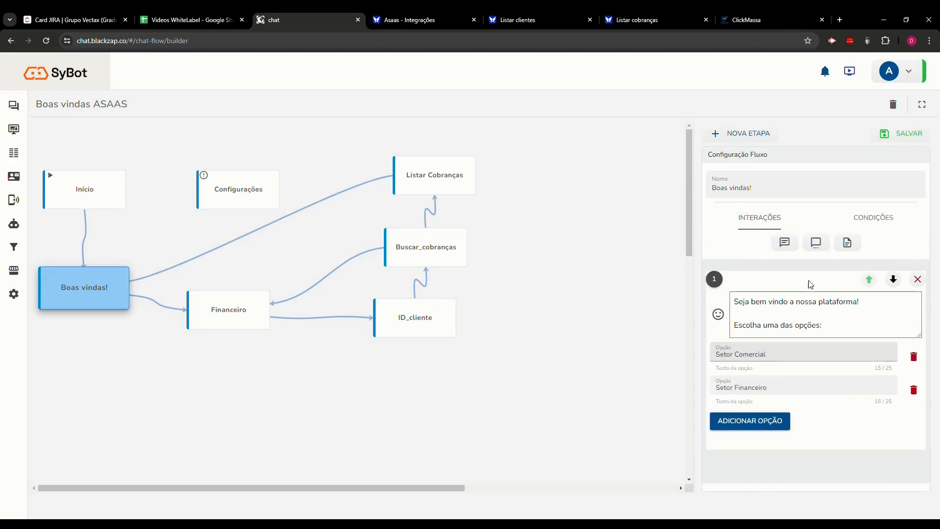
{"action": "left_click", "coordinate": [870, 219]}
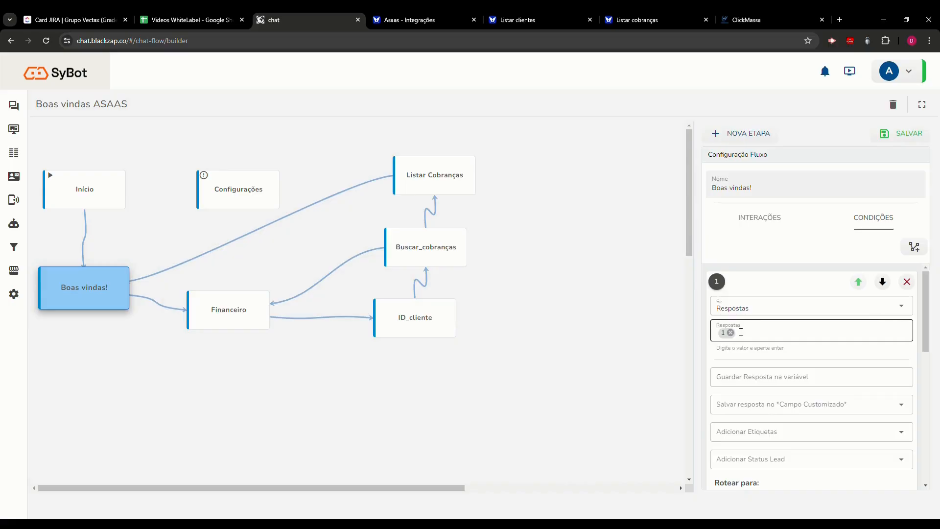
{"action": "scroll", "coordinate": [737, 331], "scroll_direction": "down", "scroll_amount": 3}
{"action": "scroll", "coordinate": [740, 332], "scroll_direction": "up", "scroll_amount": 3}
{"action": "scroll", "coordinate": [748, 324], "scroll_direction": "down", "scroll_amount": 2}
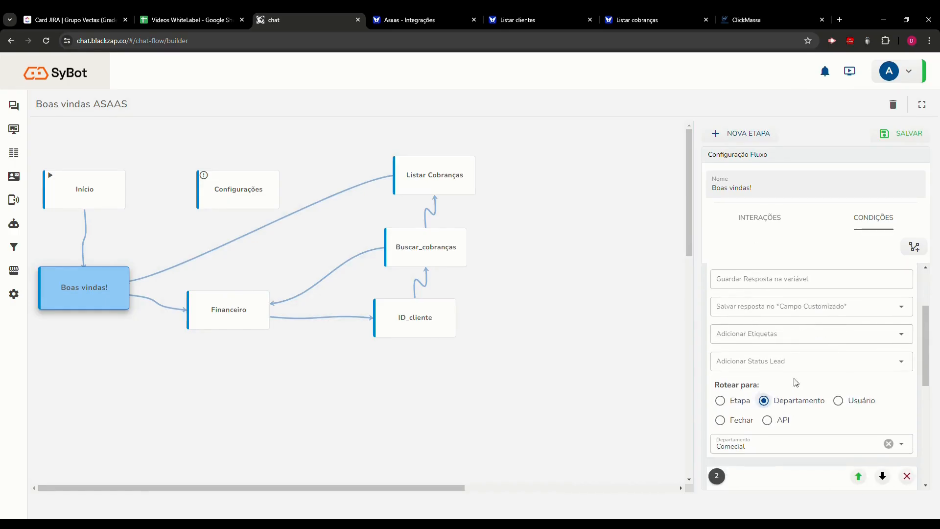
{"action": "scroll", "coordinate": [803, 426], "scroll_direction": "down", "scroll_amount": 4}
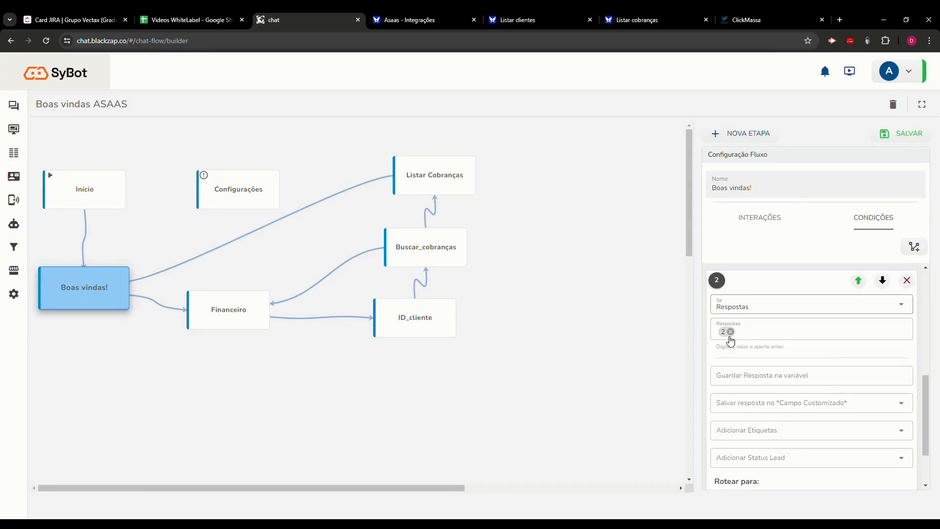
{"action": "scroll", "coordinate": [728, 333], "scroll_direction": "down", "scroll_amount": 2}
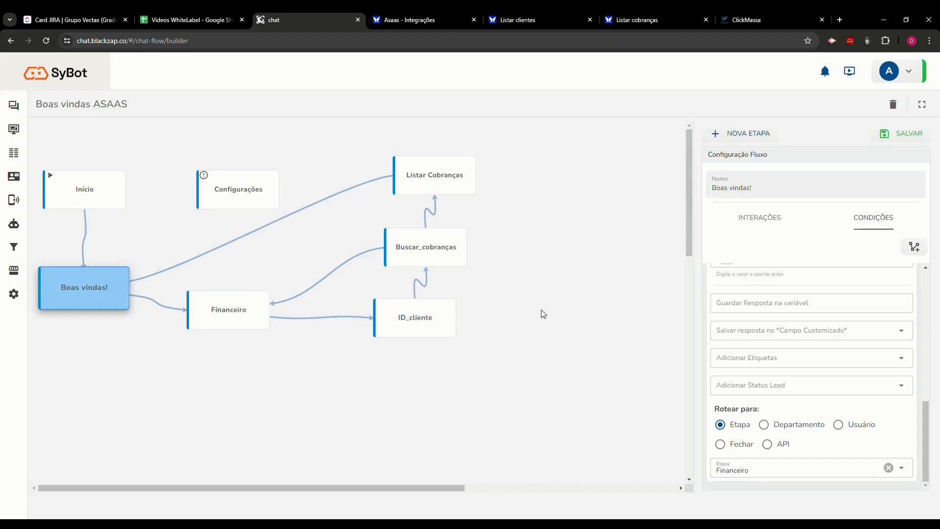
{"action": "left_click", "coordinate": [732, 221]}
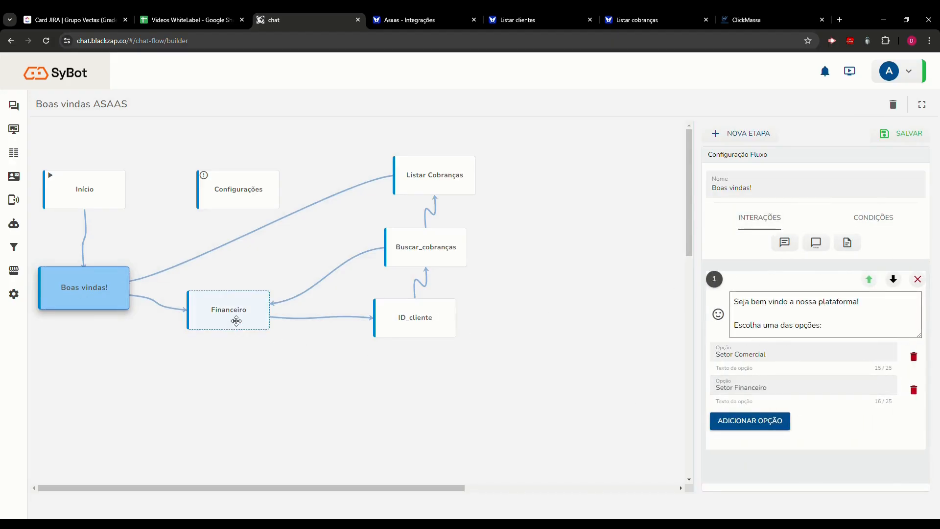
{"action": "left_click", "coordinate": [864, 222]}
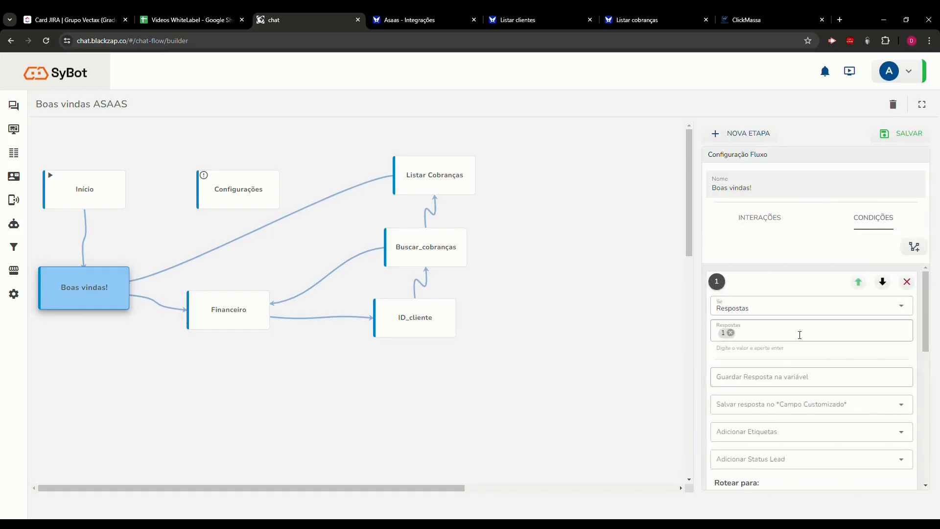
{"action": "scroll", "coordinate": [799, 337], "scroll_direction": "down", "scroll_amount": 4}
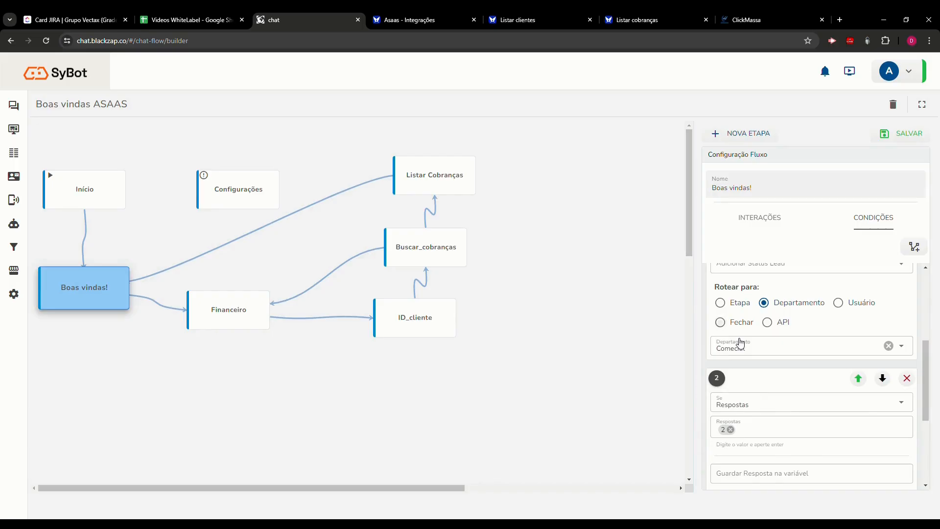
- Examine the message and options of the Financeiro step, highlighting the {{nome}} variable in the greeting
{"action": "left_click", "coordinate": [238, 309]}
{"action": "left_click", "coordinate": [773, 223]}
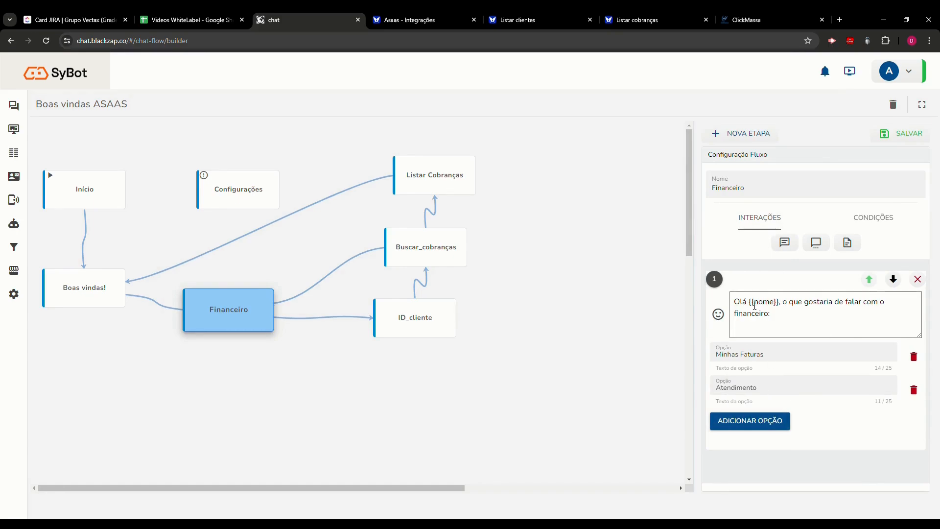
{"action": "left_click_drag", "start_coordinate": [749, 302], "coordinate": [798, 310]}
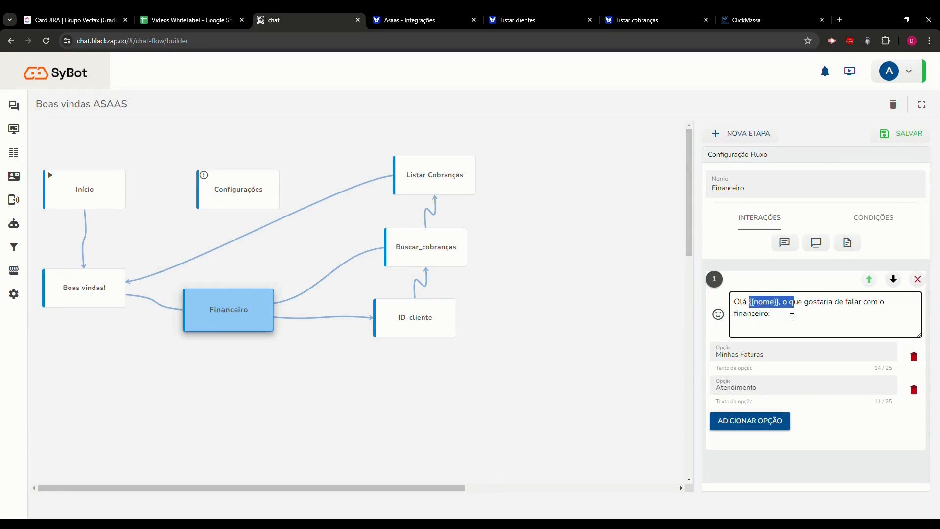
{"action": "left_click", "coordinate": [792, 317]}
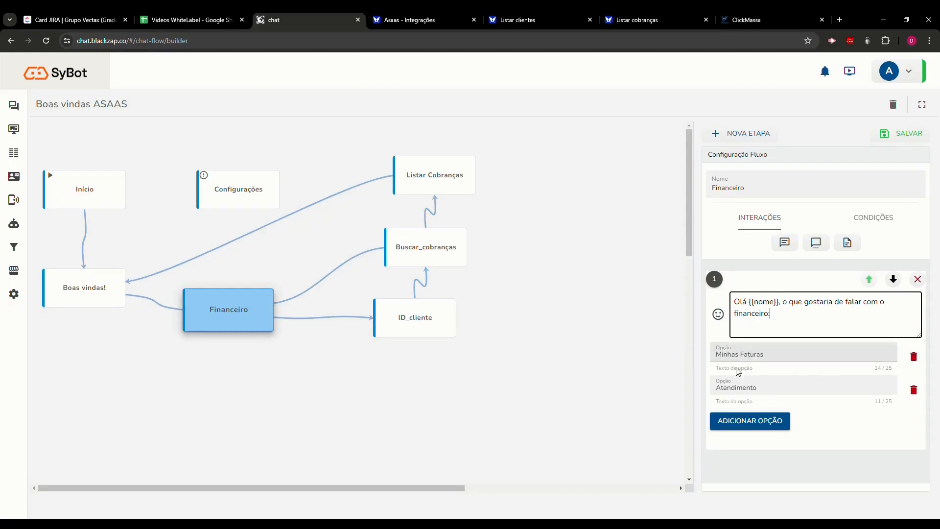
- Examine the answers and routing destinations in both conditions of the Financeiro step
{"action": "left_click", "coordinate": [873, 217]}
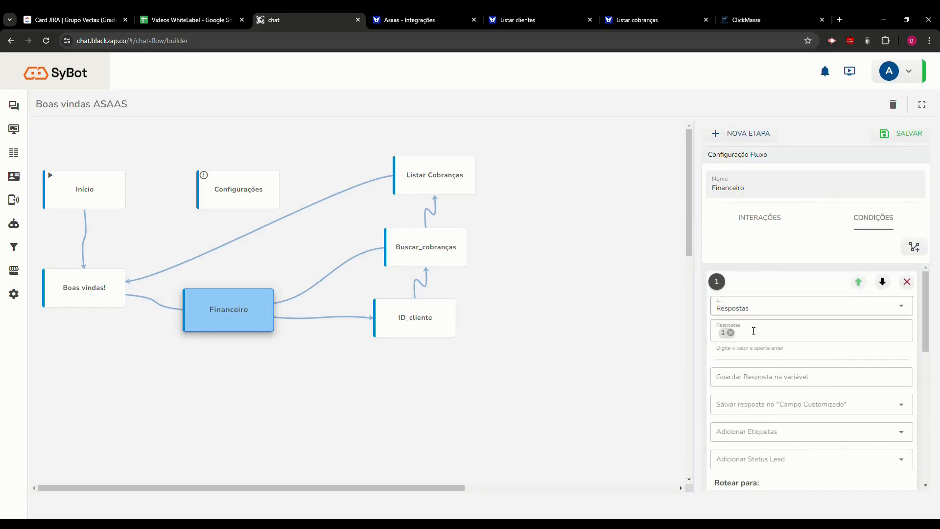
{"action": "scroll", "coordinate": [773, 396], "scroll_direction": "down", "scroll_amount": 2}
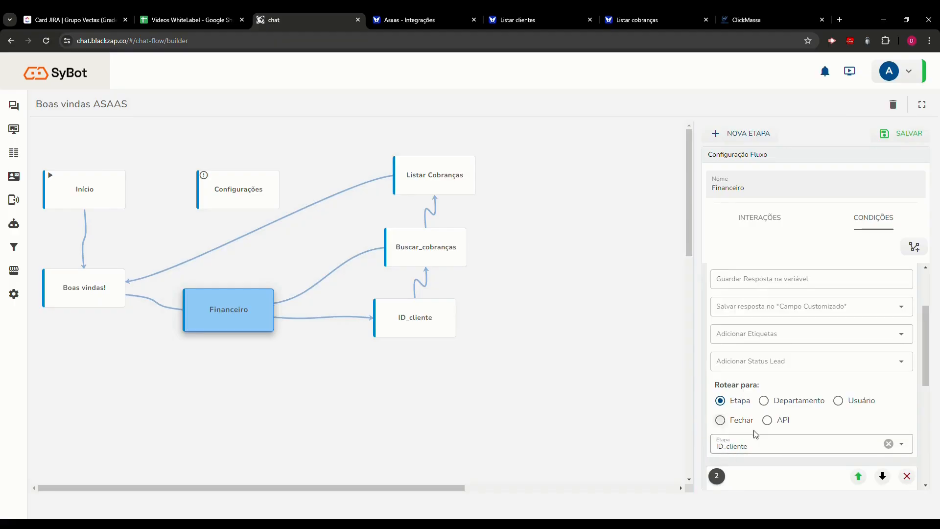
{"action": "scroll", "coordinate": [755, 434], "scroll_direction": "up", "scroll_amount": 1}
{"action": "scroll", "coordinate": [728, 331], "scroll_direction": "up", "scroll_amount": 2}
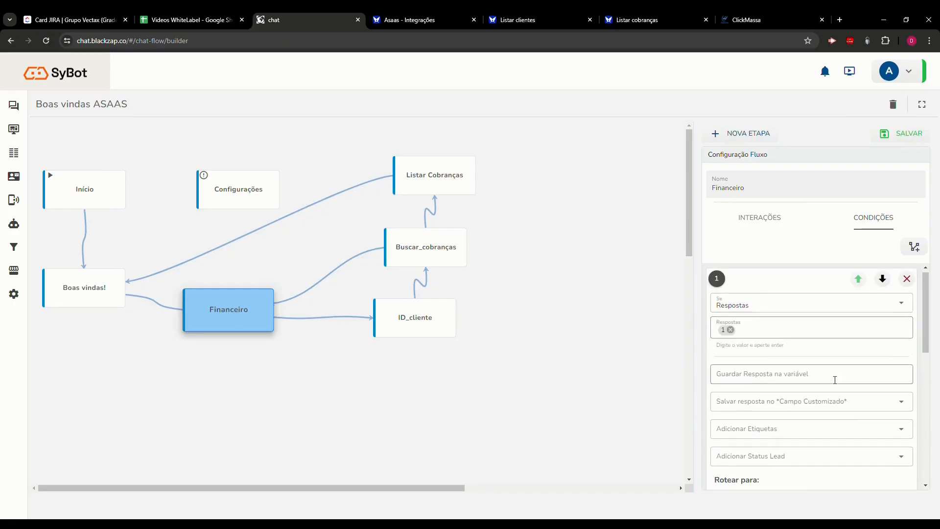
{"action": "scroll", "coordinate": [835, 377], "scroll_direction": "down", "scroll_amount": 3}
{"action": "scroll", "coordinate": [761, 391], "scroll_direction": "down", "scroll_amount": 3}
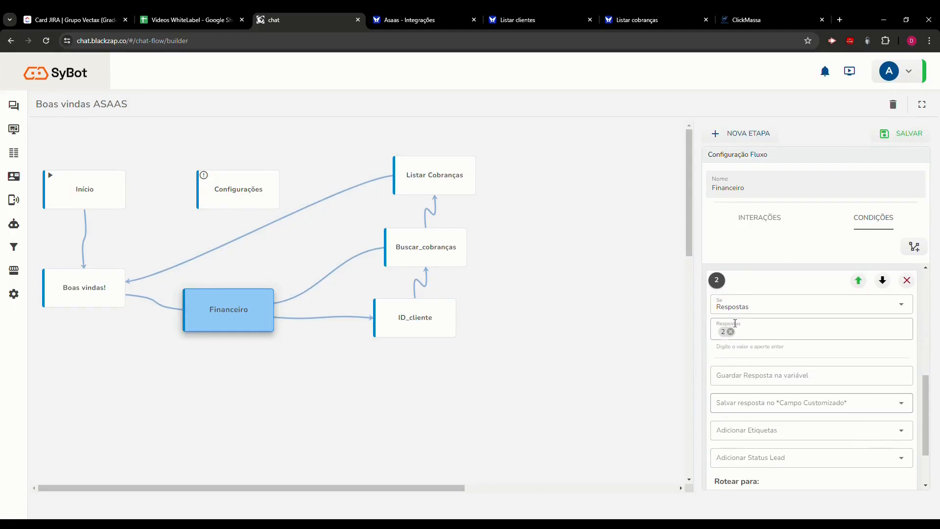
{"action": "scroll", "coordinate": [762, 350], "scroll_direction": "down", "scroll_amount": 2}
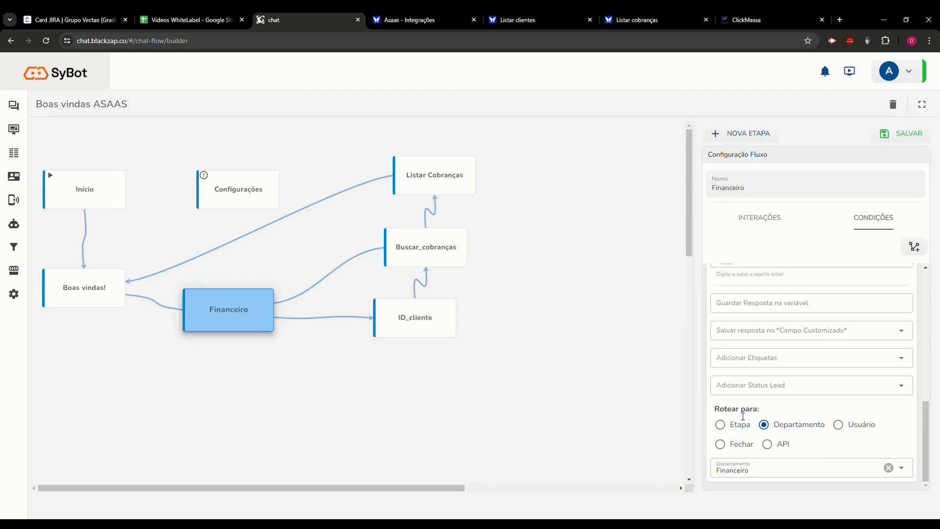
- Examine the ID_cliente step's CPF/CNPJ request message and the condition that stores the customer's answer
{"action": "left_click", "coordinate": [439, 334]}
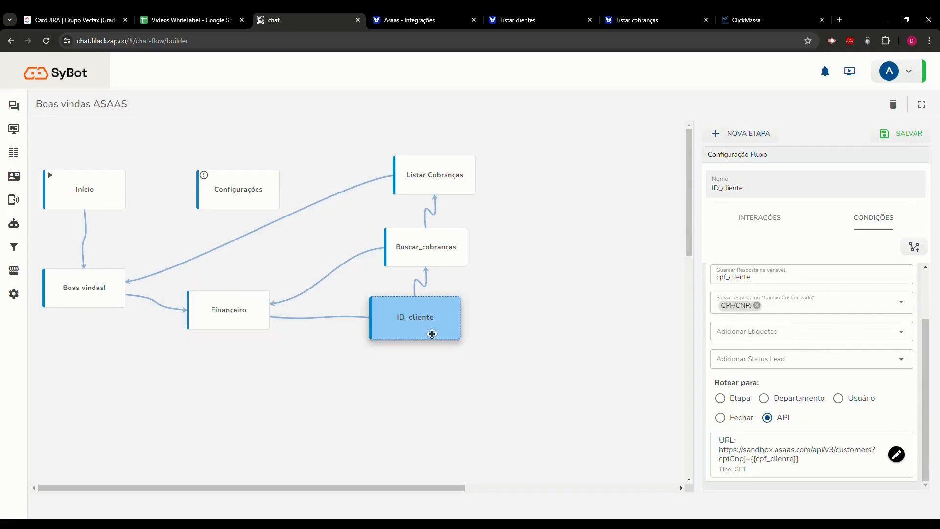
{"action": "left_click", "coordinate": [770, 219]}
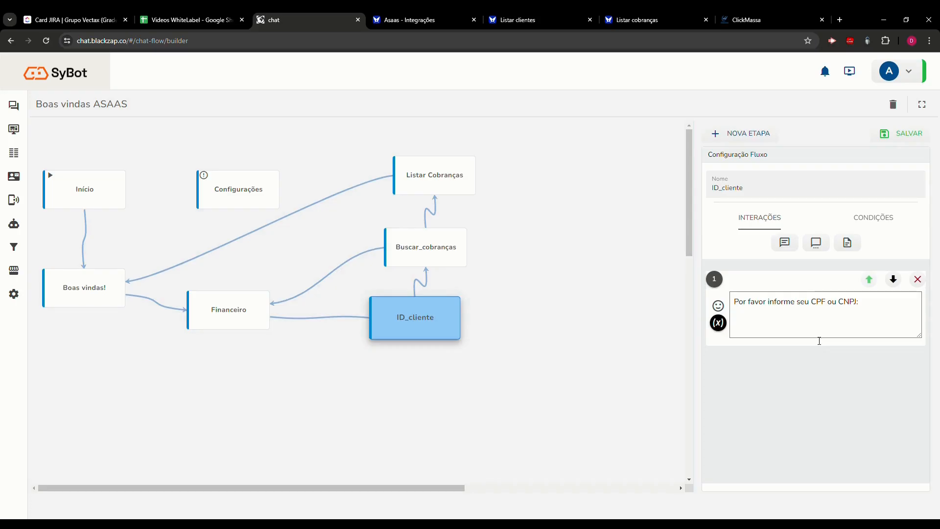
{"action": "left_click", "coordinate": [858, 218]}
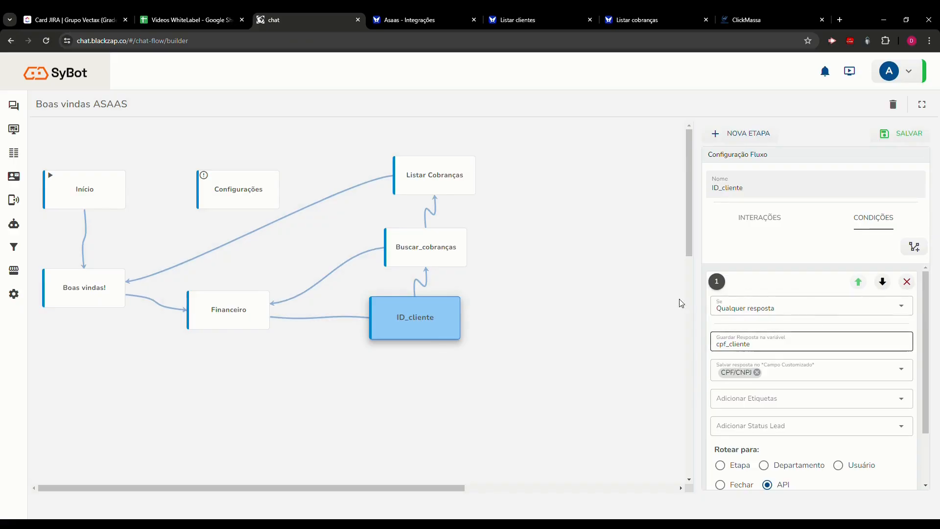
{"action": "left_click", "coordinate": [767, 217]}
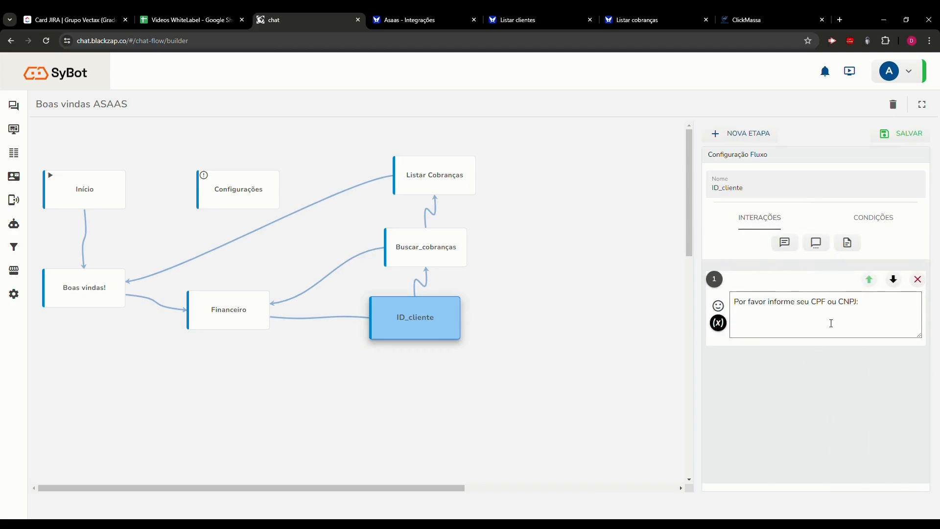
{"action": "left_click", "coordinate": [881, 223]}
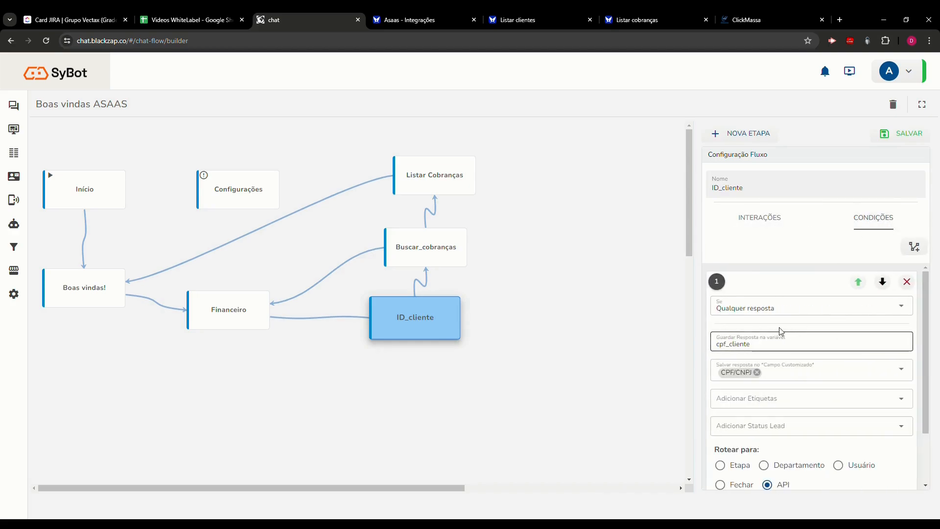
- Examine the ID_cliente condition's cpf_cliente variable, CPF/CNPJ custom field and API routing
{"action": "double_click", "coordinate": [760, 353]}
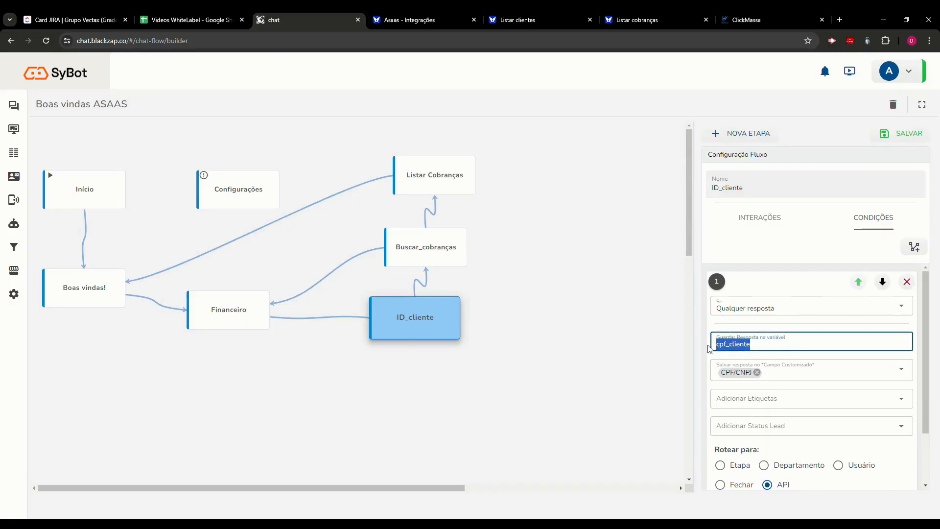
{"action": "left_click", "coordinate": [736, 344]}
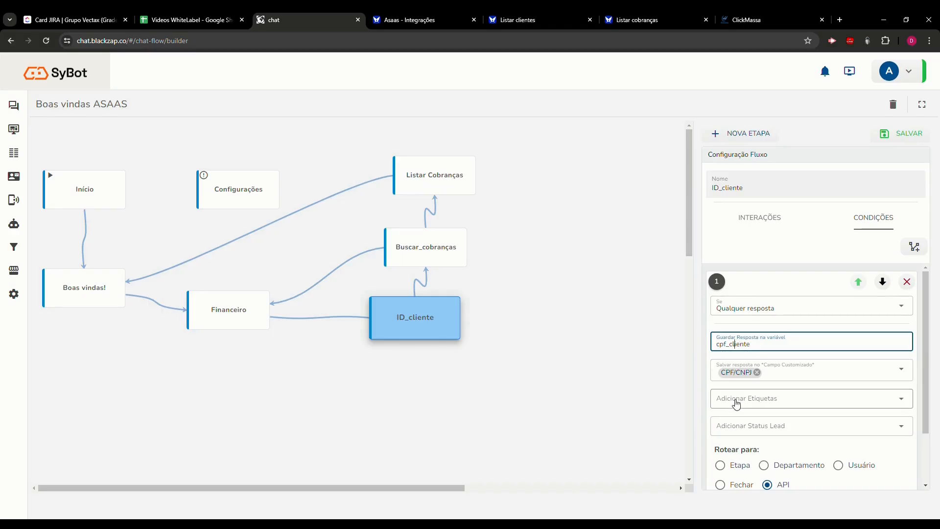
{"action": "double_click", "coordinate": [715, 348]}
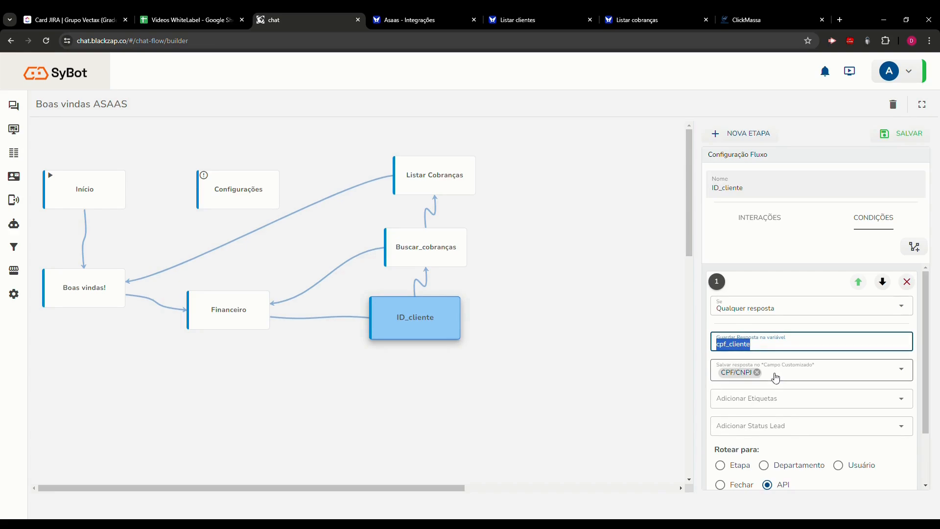
{"action": "scroll", "coordinate": [788, 389], "scroll_direction": "down", "scroll_amount": 2}
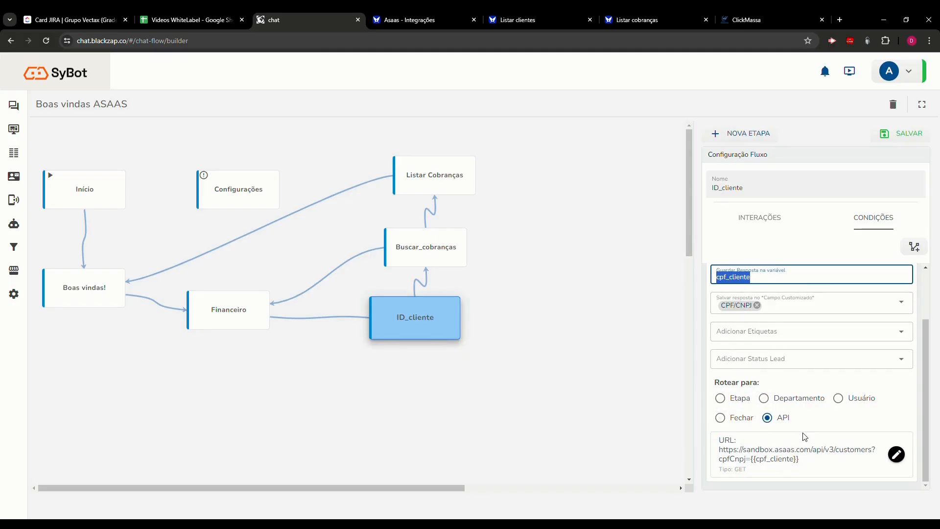
- Open the ID_cliente condition's API integration settings and examine the GET method and customers request URL
{"action": "left_click", "coordinate": [897, 455]}
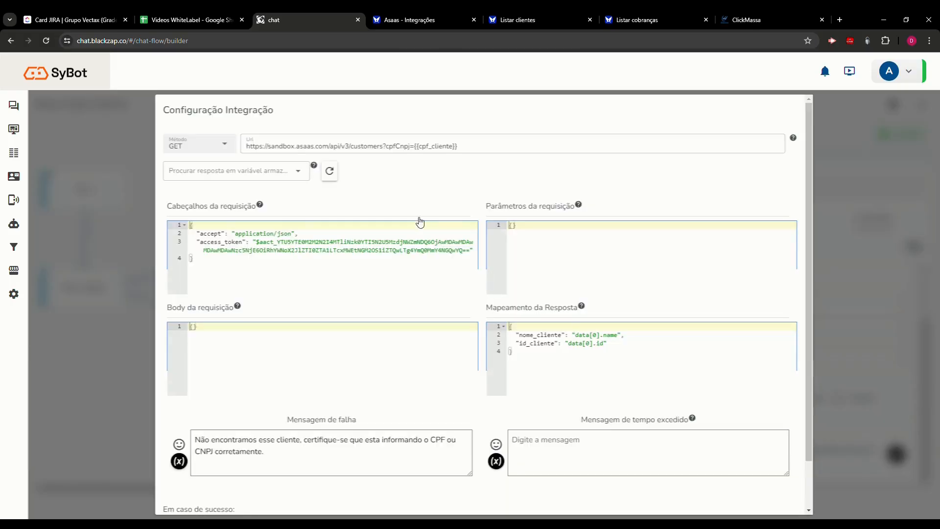
{"action": "left_click", "coordinate": [245, 146]}
{"action": "left_click_drag", "start_coordinate": [244, 146], "coordinate": [490, 154]}
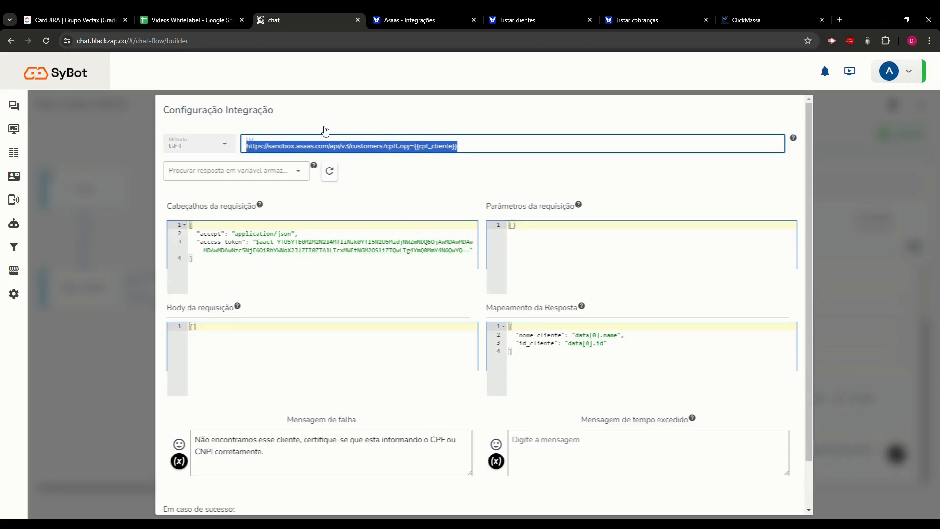
{"action": "left_click", "coordinate": [389, 167]}
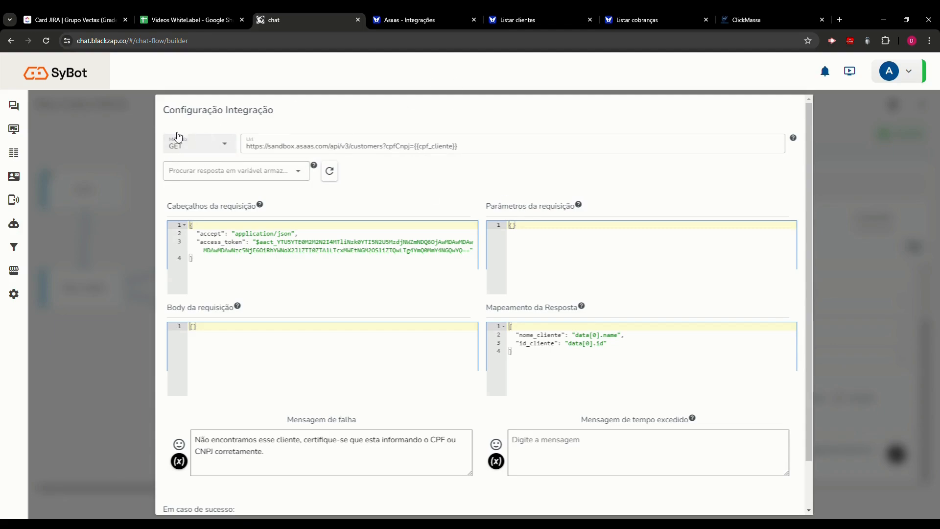
- Consult the Listar clientes reference in the Asaas API documentation and highlight the cpfCnpj query parameter's value
{"action": "left_click", "coordinate": [515, 20]}
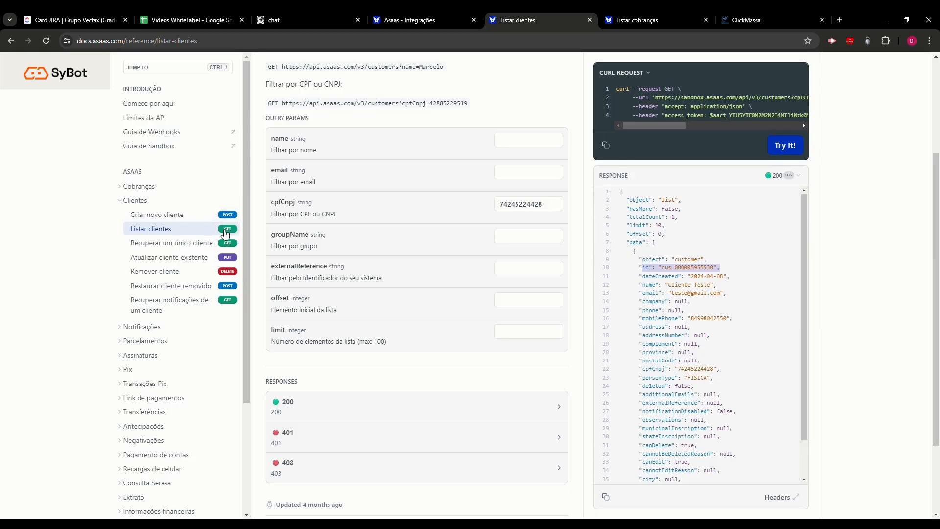
{"action": "scroll", "coordinate": [483, 384], "scroll_direction": "up", "scroll_amount": 3}
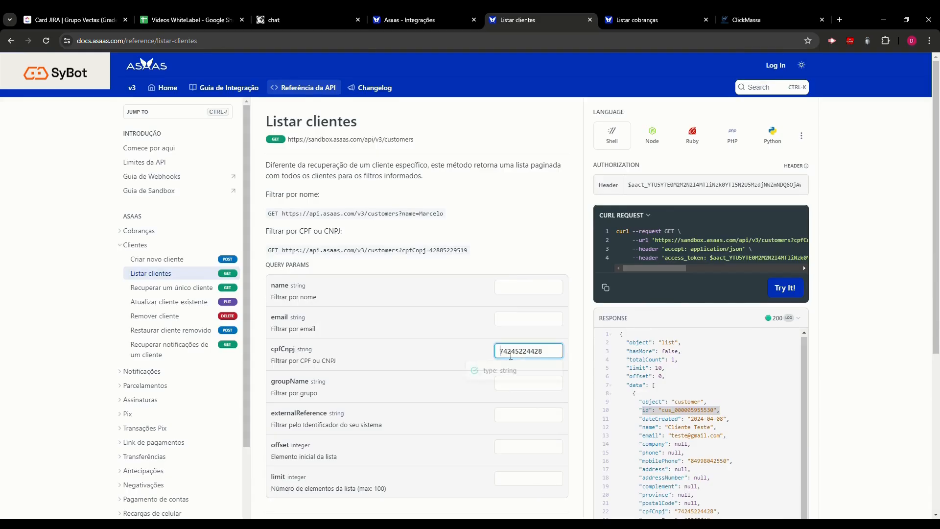
{"action": "left_click_drag", "start_coordinate": [496, 352], "coordinate": [551, 354]}
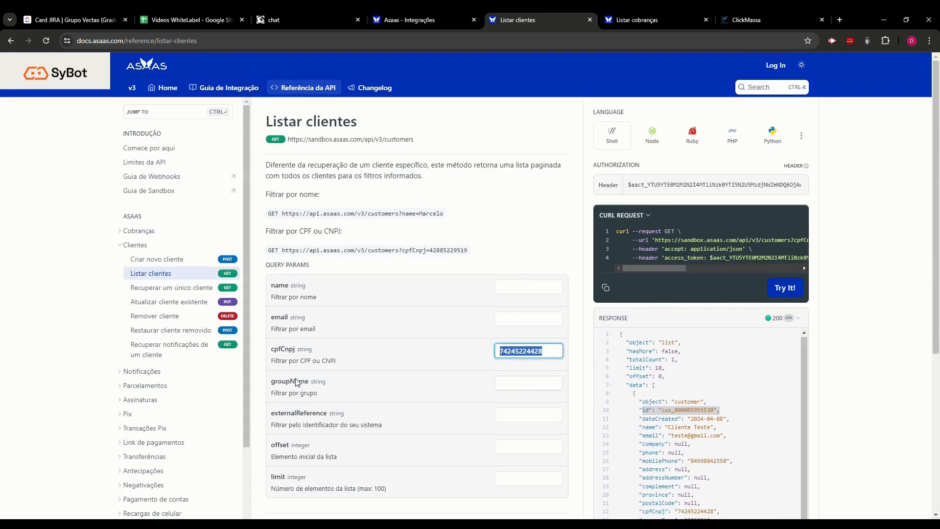
- Check the reference's authorization header and the Asaas Integrações page where the API key is generated
{"action": "left_click", "coordinate": [639, 189]}
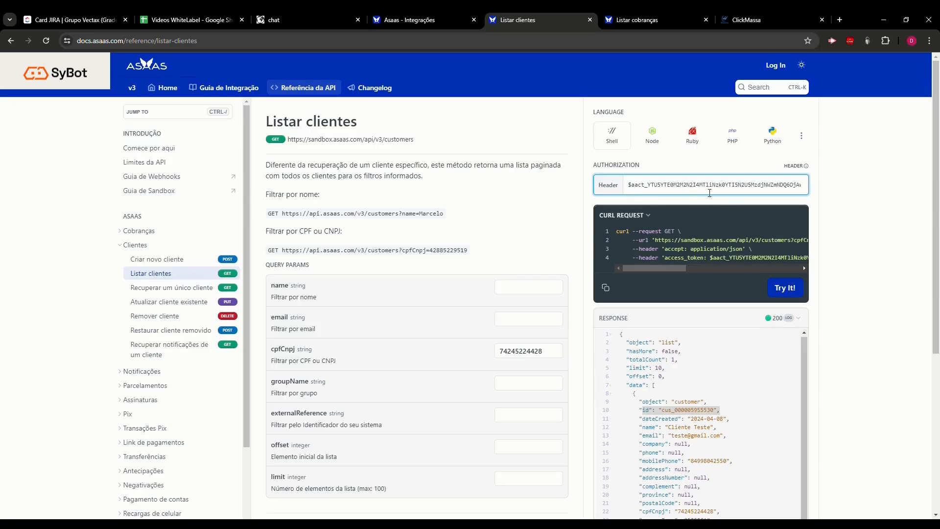
{"action": "left_click", "coordinate": [395, 24]}
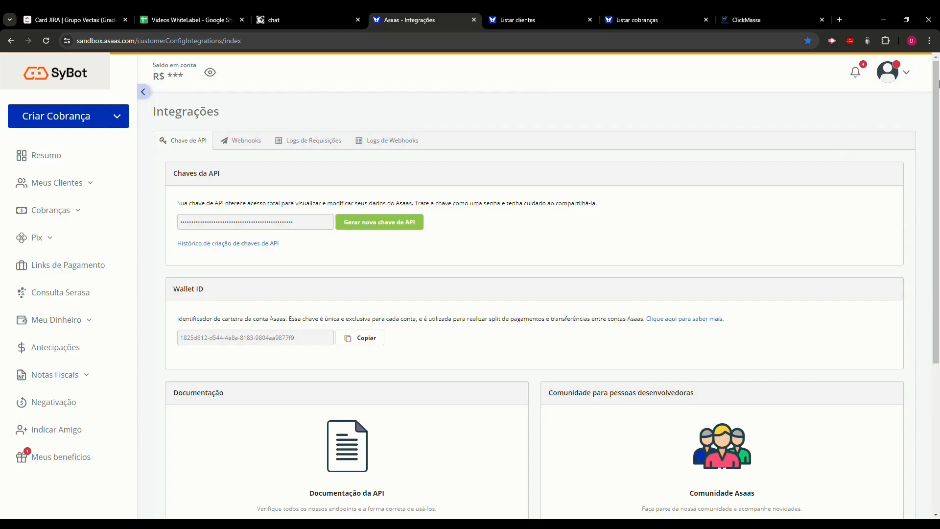
{"action": "left_click", "coordinate": [907, 68]}
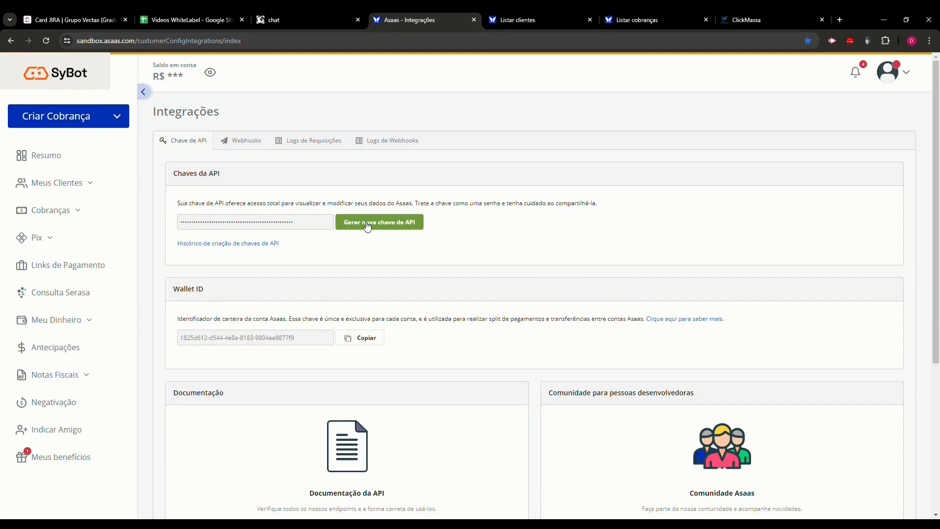
- Compare the cpfCnpj parameter in the Listar clientes reference with the URL in its generated cURL request
{"action": "left_click", "coordinate": [535, 22]}
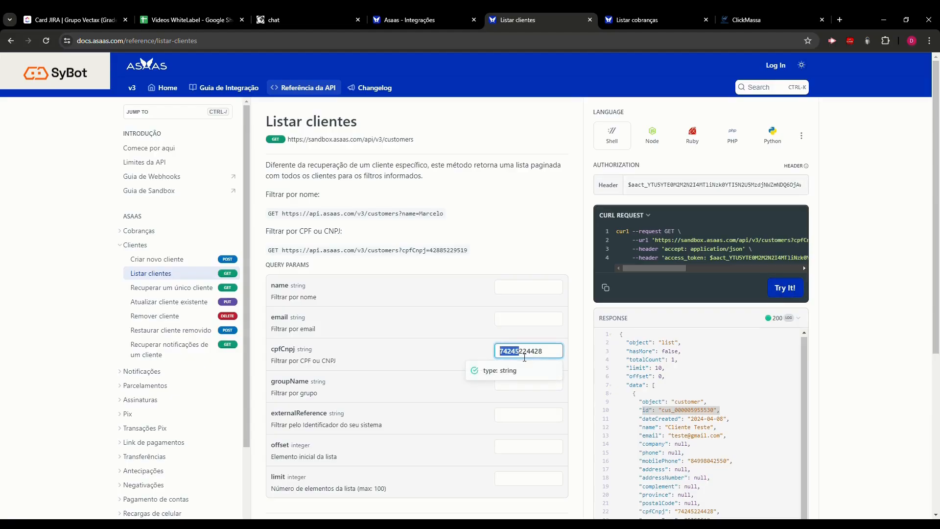
{"action": "left_click_drag", "start_coordinate": [524, 358], "coordinate": [558, 358]}
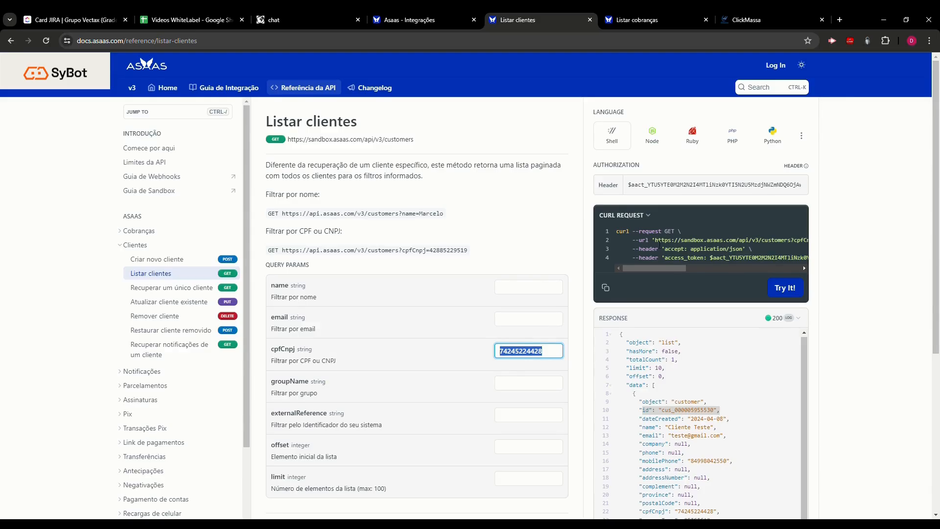
{"action": "left_click_drag", "start_coordinate": [655, 240], "coordinate": [801, 243]}
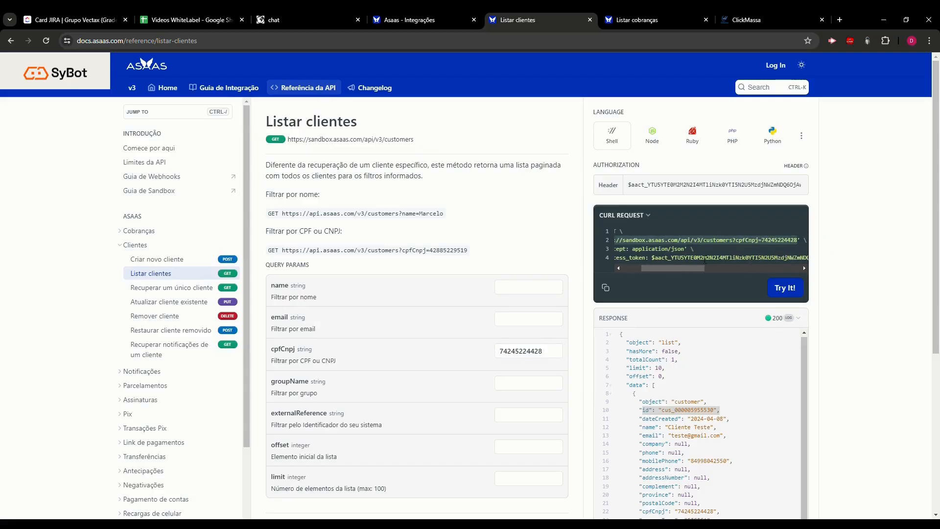
{"action": "scroll", "coordinate": [683, 265], "scroll_direction": "left", "scroll_amount": 3}
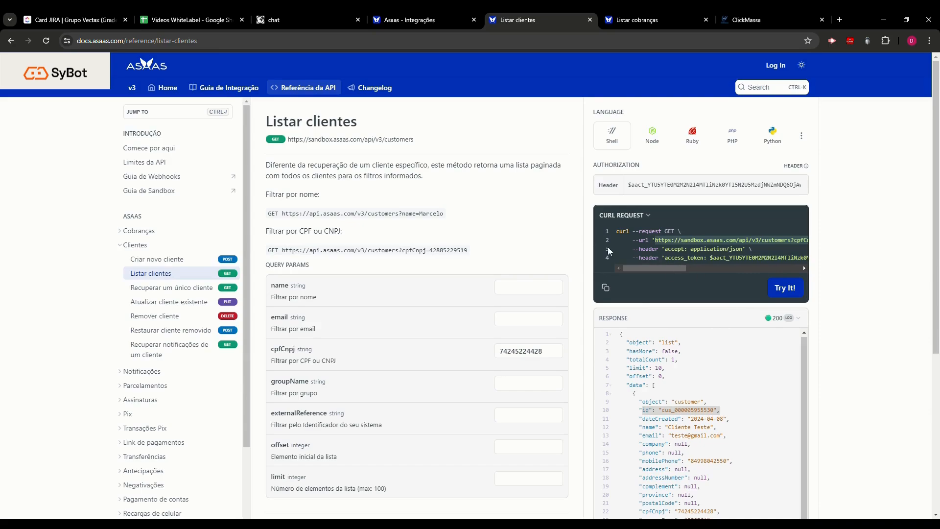
- Return to the chatbot's integration settings and highlight the {{cpf_cliente}} variable at the end of the request URL
{"action": "left_click", "coordinate": [286, 21]}
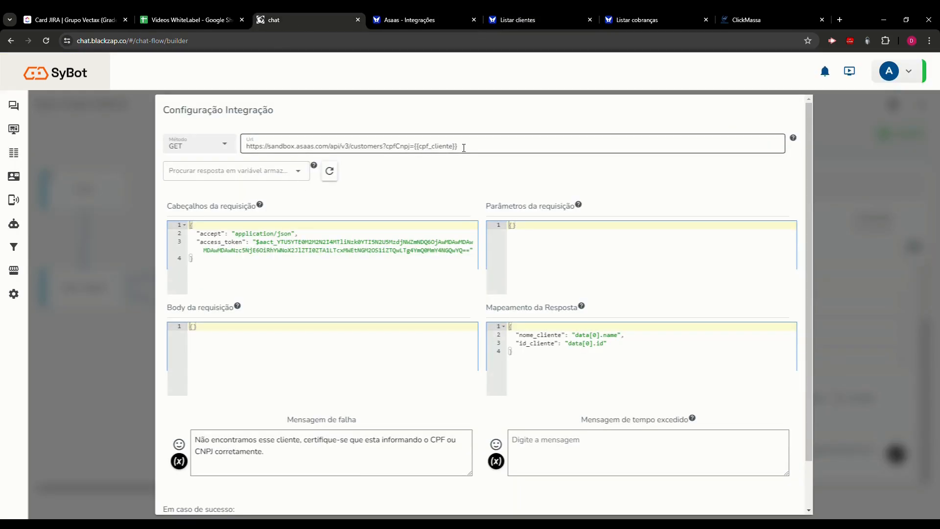
{"action": "left_click_drag", "start_coordinate": [464, 147], "coordinate": [196, 144]}
{"action": "left_click", "coordinate": [440, 148]}
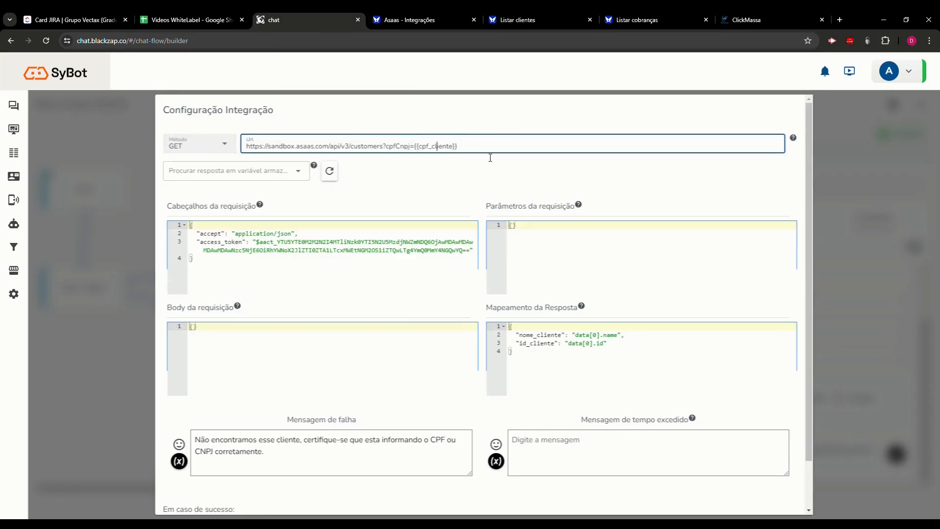
{"action": "left_click_drag", "start_coordinate": [470, 146], "coordinate": [414, 146]}
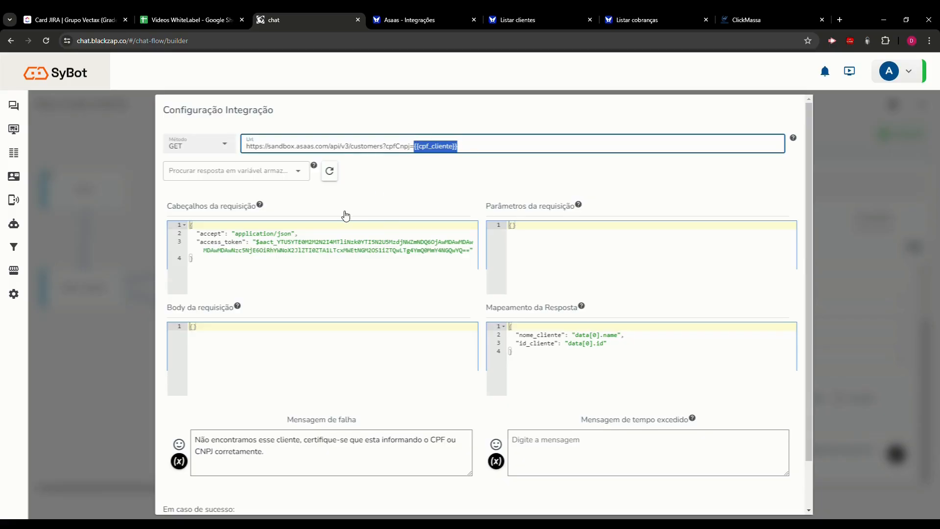
- Compare the integration's accept and access_token request headers with those in the Listar clientes cURL request
{"action": "left_click_drag", "start_coordinate": [179, 233], "coordinate": [486, 252]}
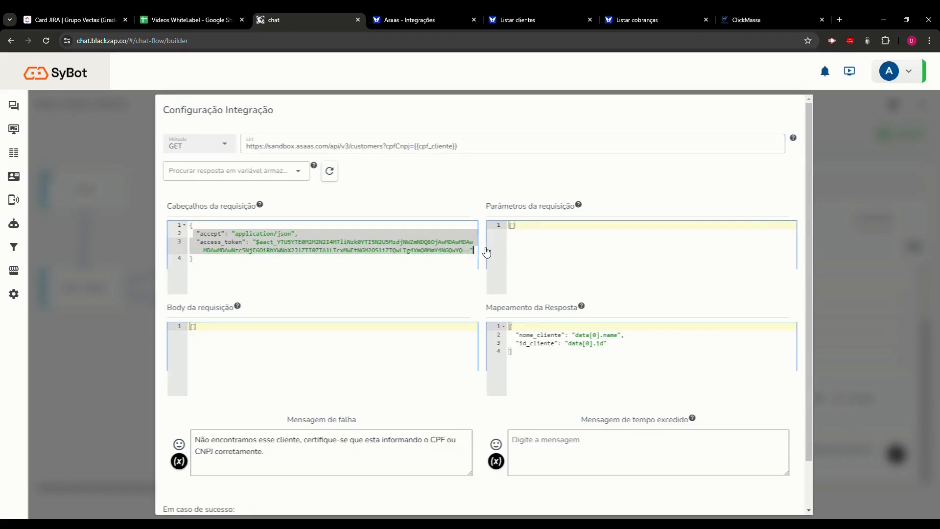
{"action": "left_click", "coordinate": [526, 18]}
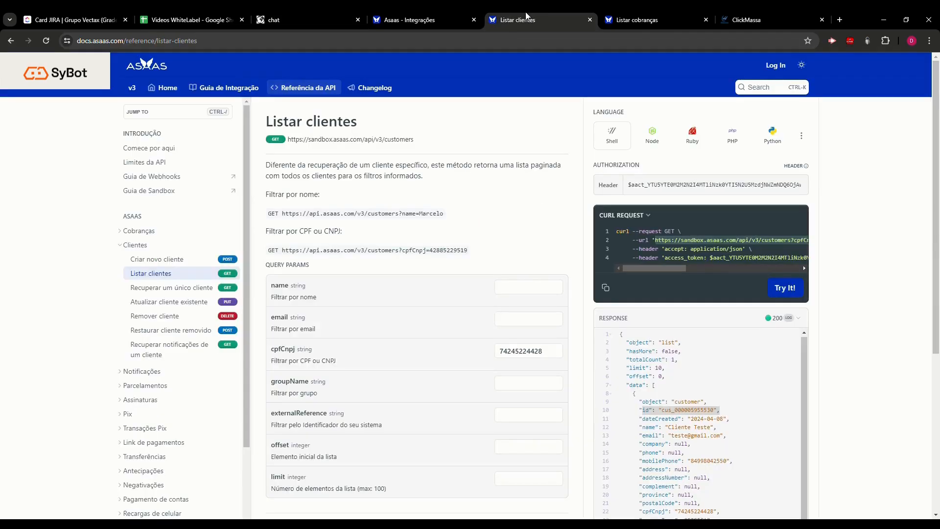
{"action": "left_click_drag", "start_coordinate": [664, 250], "coordinate": [751, 249]}
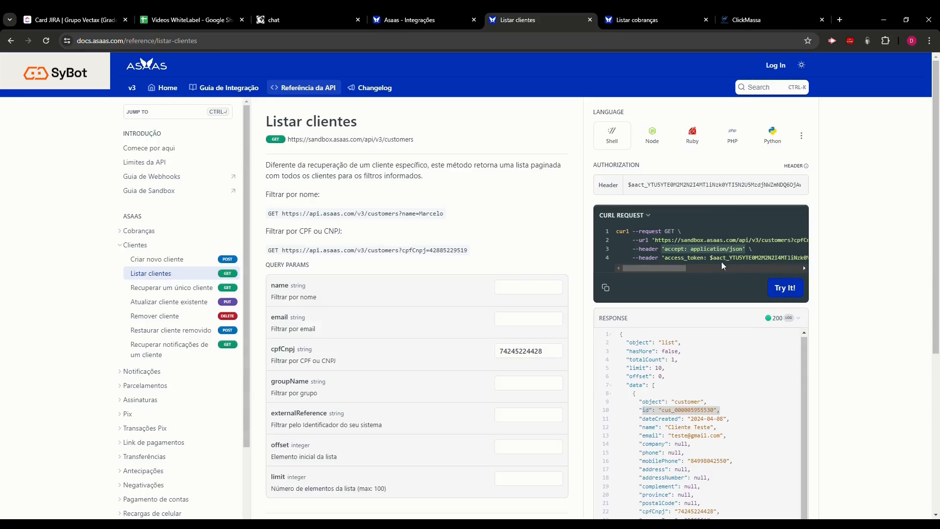
{"action": "left_click_drag", "start_coordinate": [678, 268], "coordinate": [792, 268]}
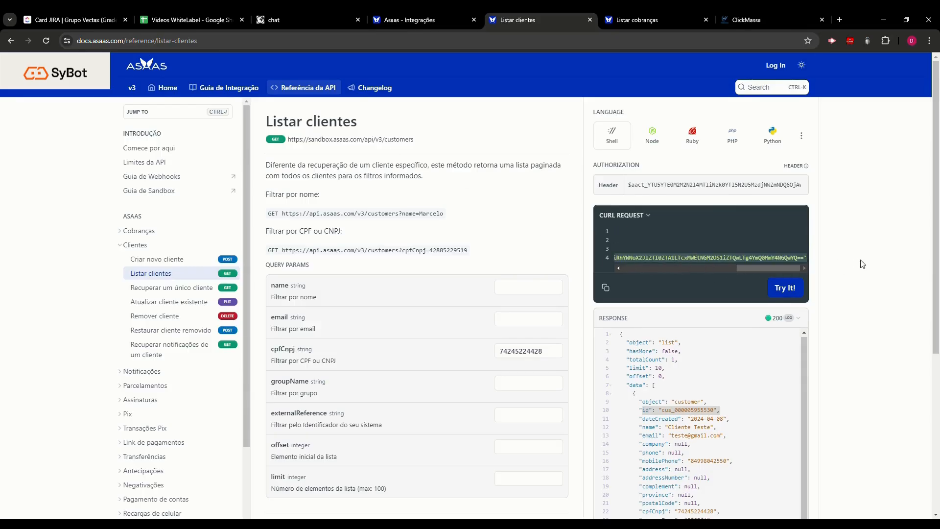
{"action": "left_click", "coordinate": [295, 18]}
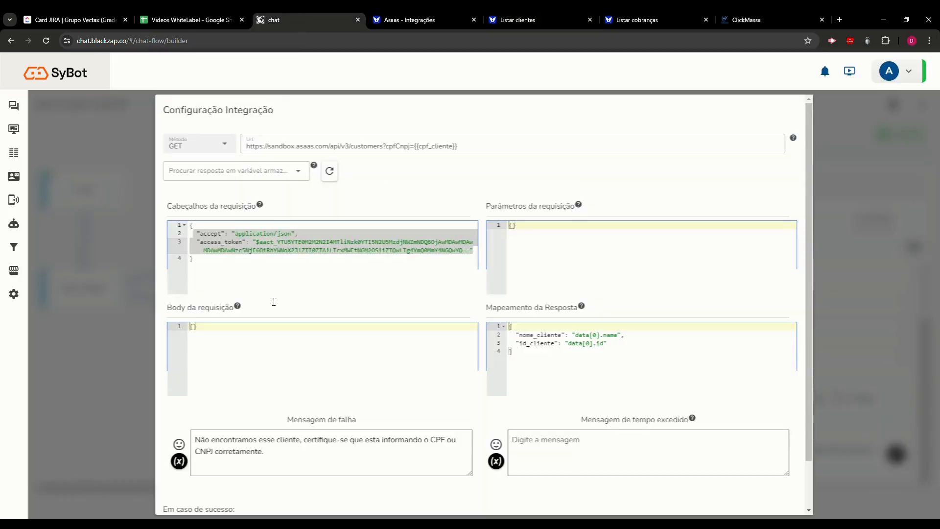
{"action": "left_click_drag", "start_coordinate": [211, 262], "coordinate": [190, 225]}
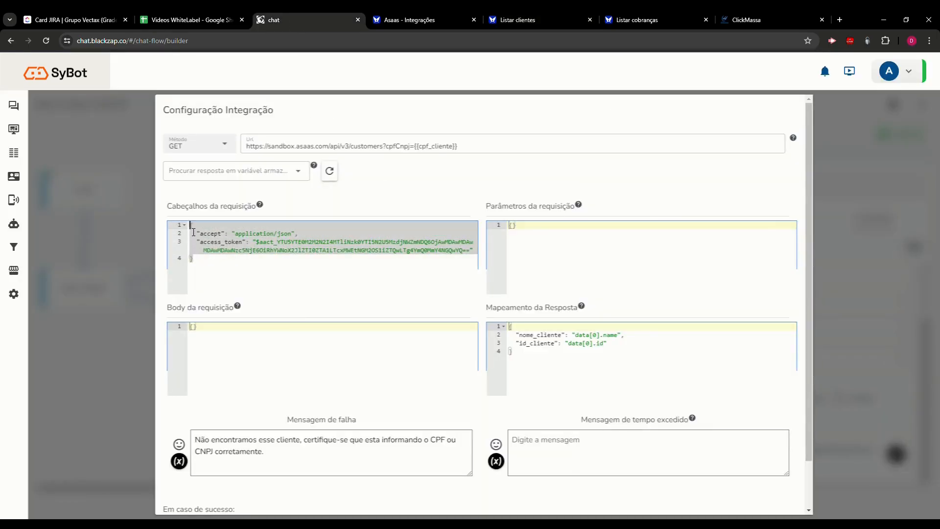
{"action": "left_click", "coordinate": [516, 228]}
{"action": "key", "text": "Return"}
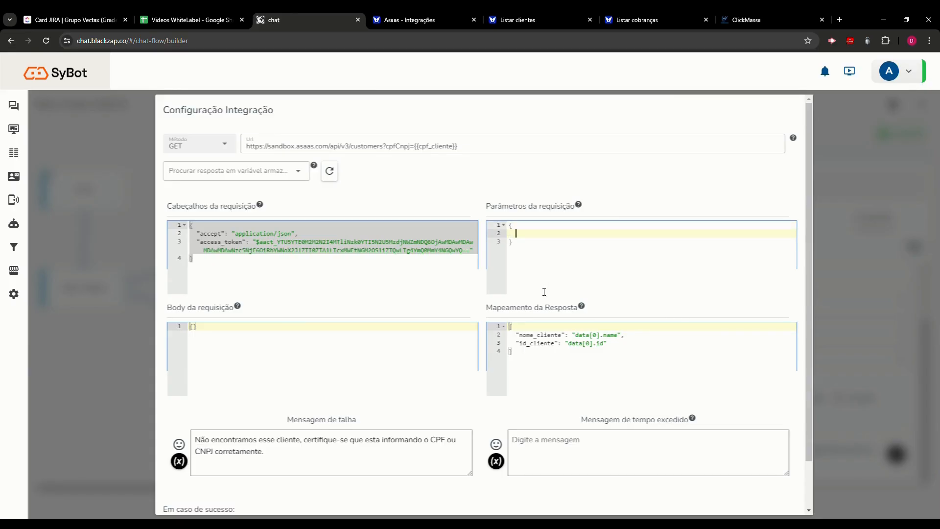
{"action": "key", "text": "BackSpace"}
{"action": "key", "text": "BackSpace"}
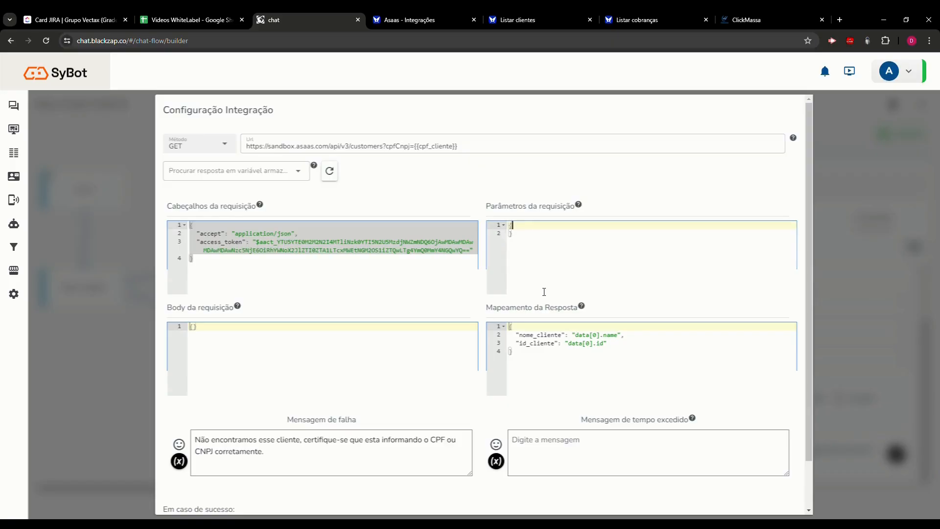
{"action": "key", "text": "Delete"}
{"action": "left_click", "coordinate": [267, 264]}
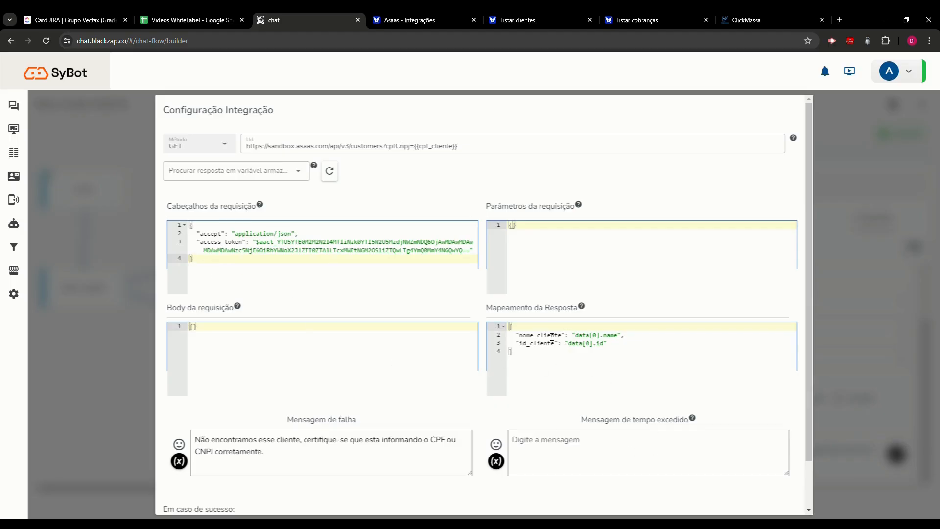
- Examine the Listar clientes JSON response in the Asaas documentation, highlighting the data array that holds the customer's fields
{"action": "left_click", "coordinate": [542, 9]}
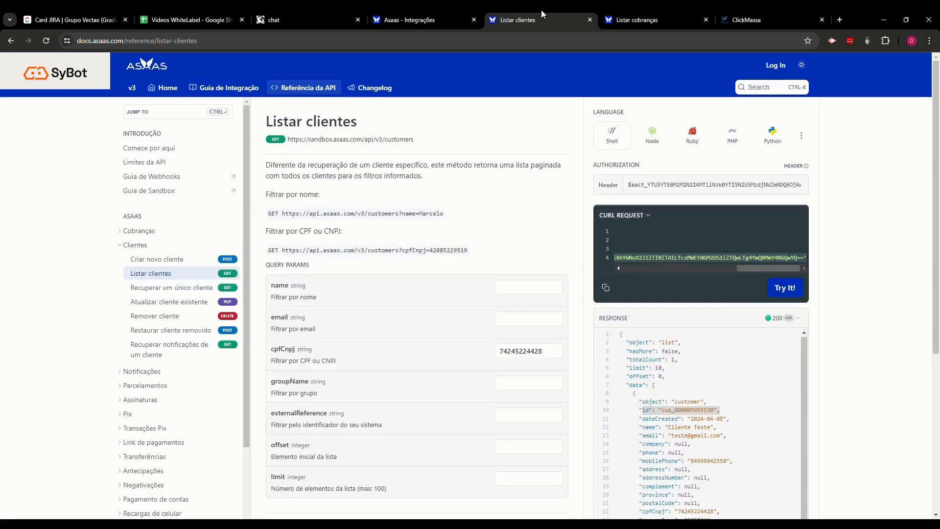
{"action": "scroll", "coordinate": [636, 290], "scroll_direction": "down", "scroll_amount": 2}
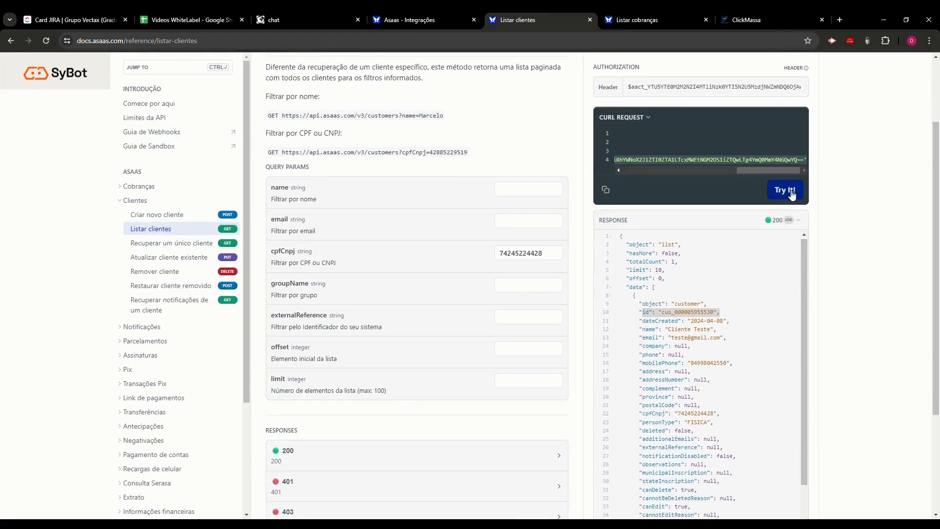
{"action": "scroll", "coordinate": [647, 260], "scroll_direction": "down", "scroll_amount": 1}
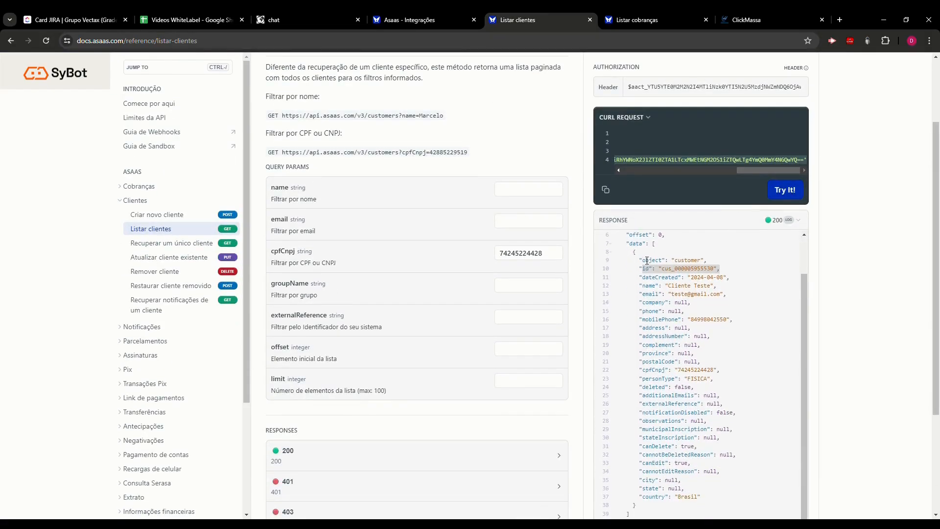
{"action": "scroll", "coordinate": [637, 290], "scroll_direction": "up", "scroll_amount": 1}
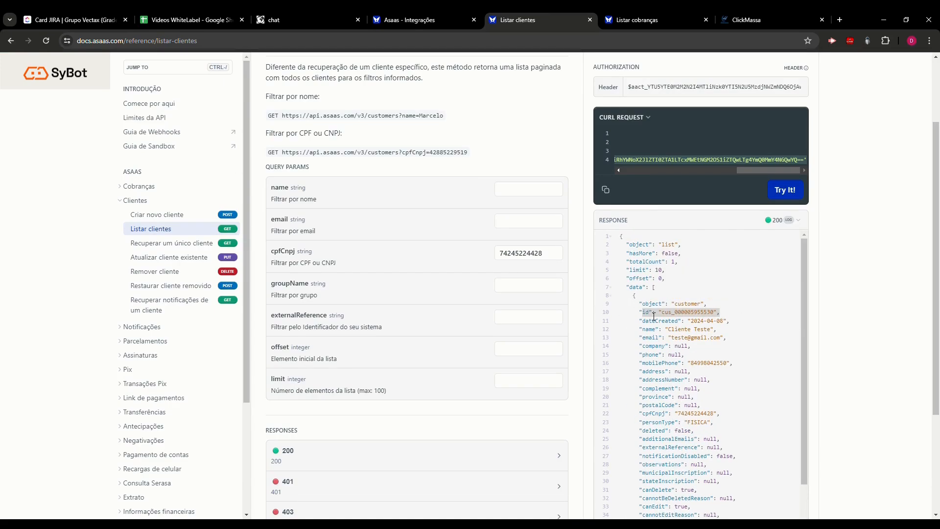
{"action": "left_click_drag", "start_coordinate": [624, 287], "coordinate": [653, 292]}
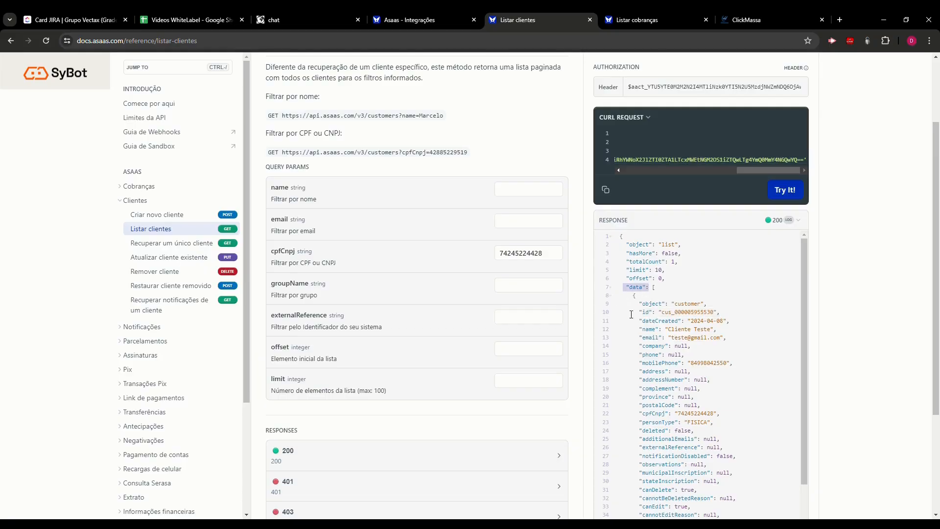
{"action": "scroll", "coordinate": [642, 491], "scroll_direction": "down", "scroll_amount": 4}
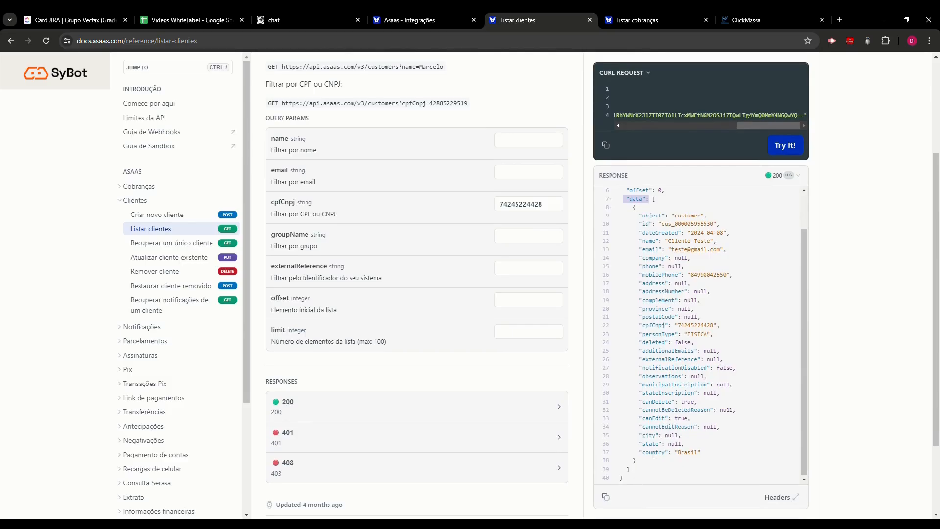
- Highlight the customer object inside the Listar clientes response's data array, including its id line
{"action": "scroll", "coordinate": [702, 236], "scroll_direction": "up", "scroll_amount": 2}
{"action": "scroll", "coordinate": [720, 436], "scroll_direction": "down", "scroll_amount": 2}
{"action": "scroll", "coordinate": [698, 376], "scroll_direction": "up", "scroll_amount": 2}
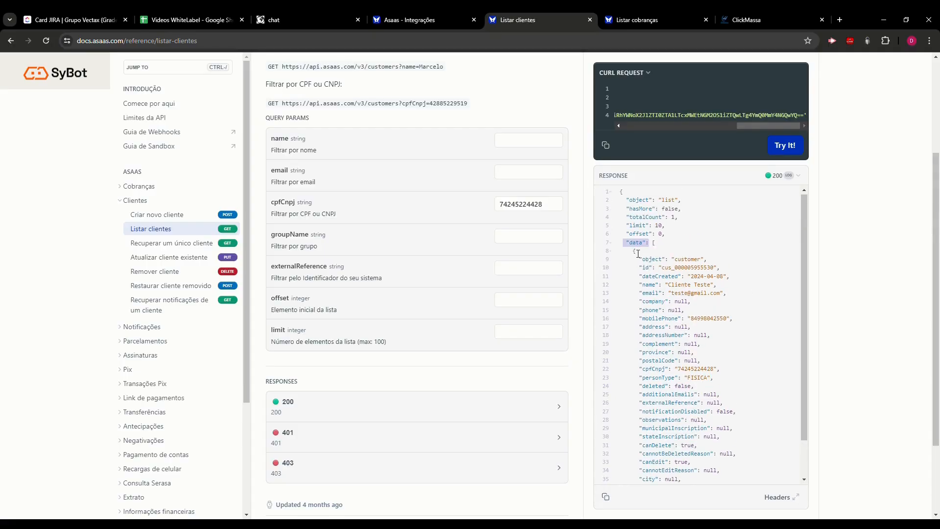
{"action": "left_click_drag", "start_coordinate": [632, 251], "coordinate": [698, 466]}
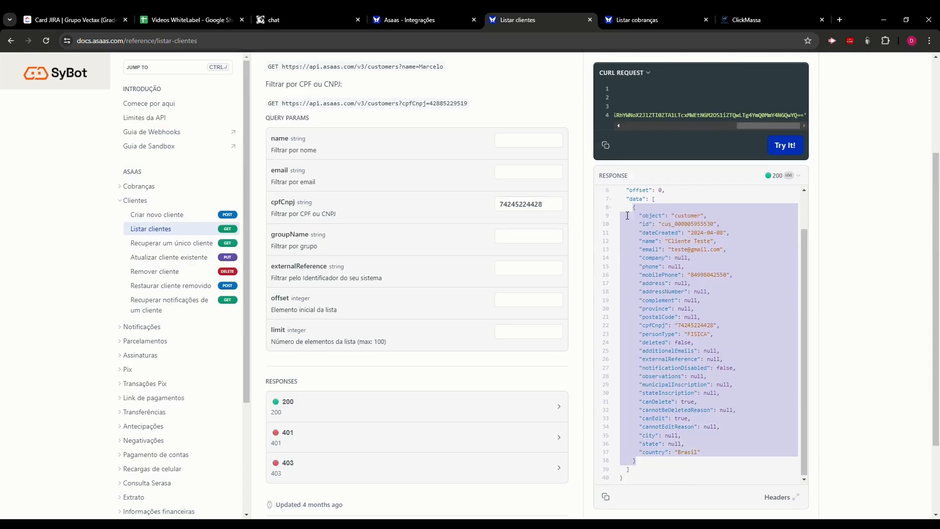
{"action": "left_click", "coordinate": [687, 225]}
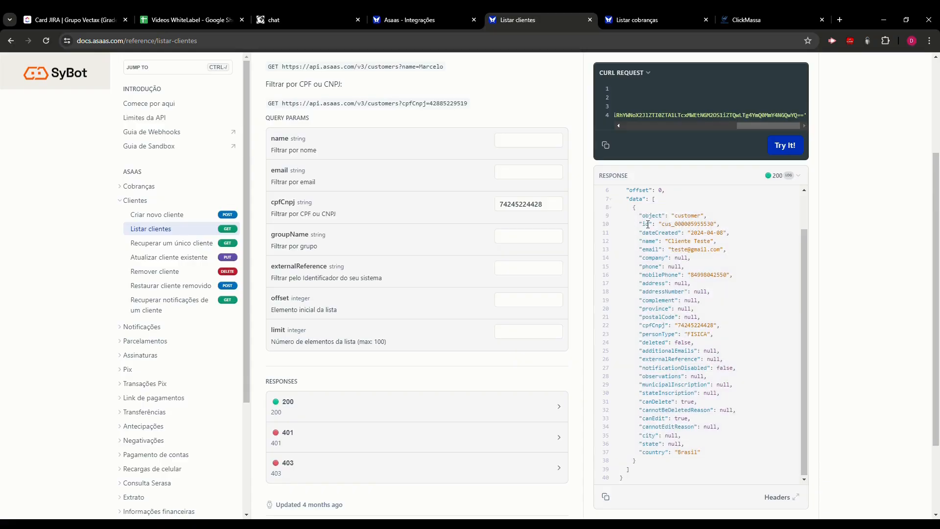
{"action": "left_click_drag", "start_coordinate": [642, 223], "coordinate": [721, 225]}
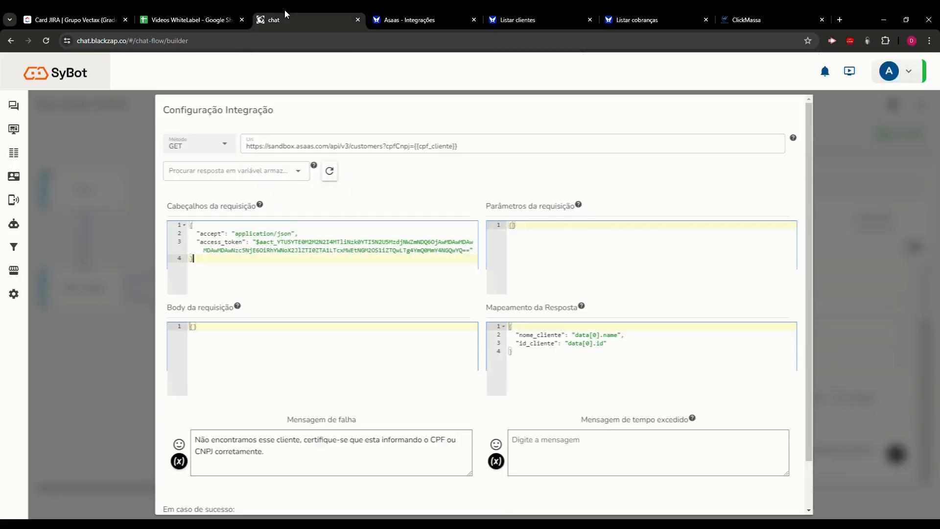
- Return to the chatbot's integration settings and examine the data[0].name and data[0].id paths in the response mapping
{"action": "left_click", "coordinate": [286, 19]}
{"action": "left_click_drag", "start_coordinate": [522, 335], "coordinate": [600, 335]}
{"action": "left_click", "coordinate": [581, 346]}
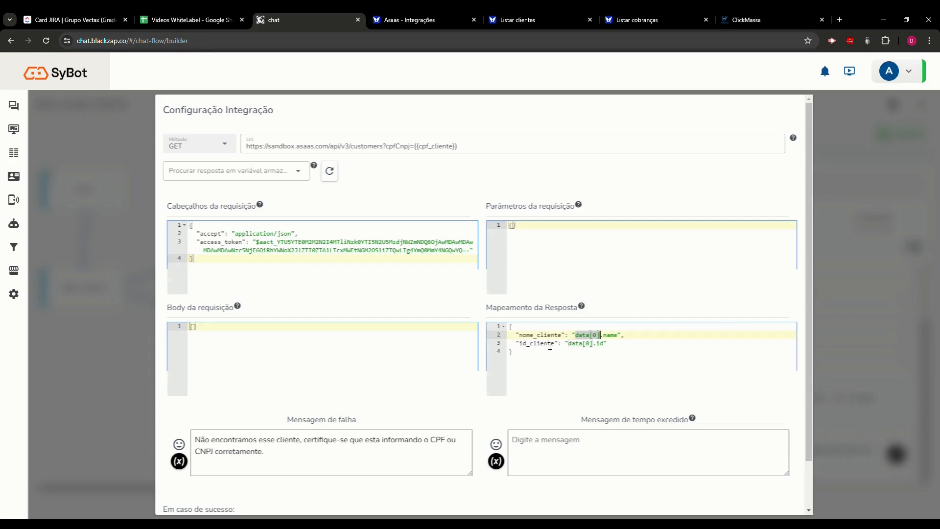
{"action": "left_click", "coordinate": [614, 336]}
{"action": "left_click_drag", "start_coordinate": [557, 343], "coordinate": [594, 343]}
{"action": "left_click", "coordinate": [568, 343]}
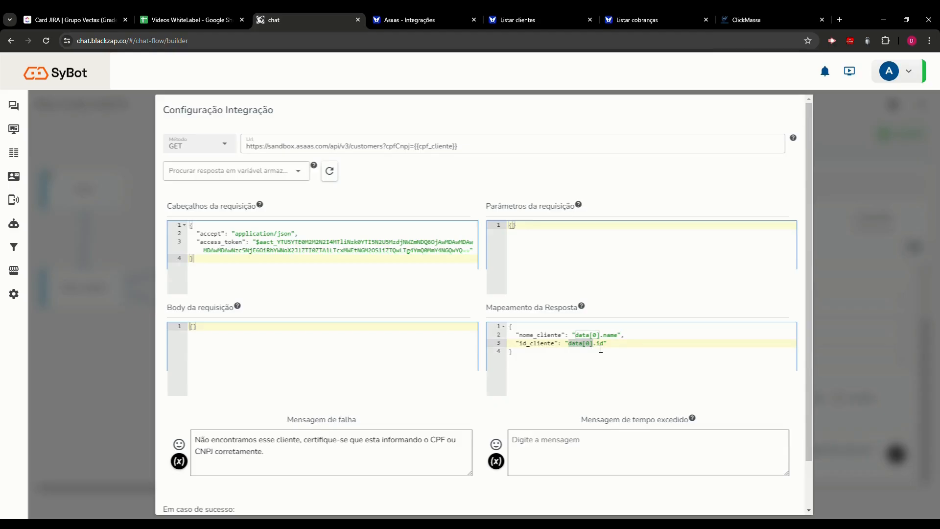
{"action": "left_click", "coordinate": [601, 348]}
{"action": "double_click", "coordinate": [601, 344]}
- Highlight the nome_cliente and id_cliente variables in the response mapping and match each to its data[0] field
{"action": "left_click_drag", "start_coordinate": [518, 335], "coordinate": [556, 348]}
{"action": "double_click", "coordinate": [522, 336]}
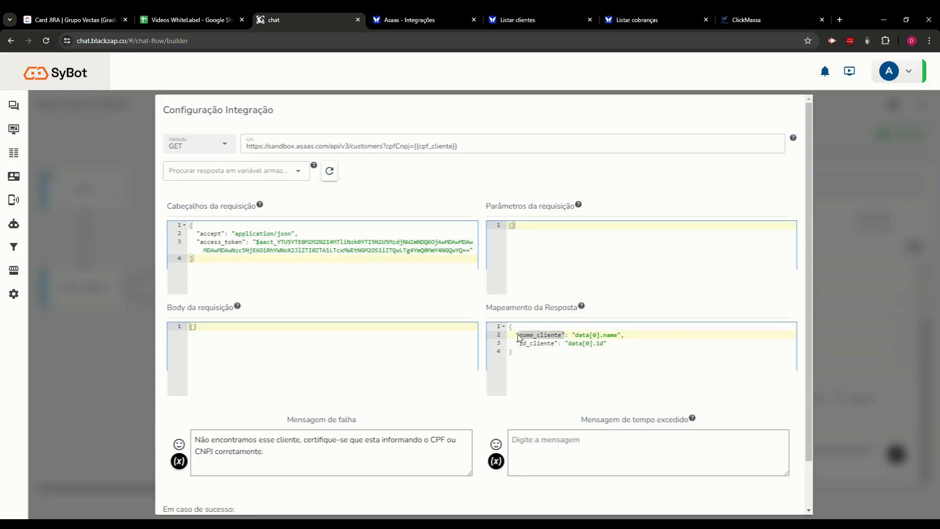
{"action": "left_click_drag", "start_coordinate": [519, 343], "coordinate": [565, 336]}
{"action": "left_click", "coordinate": [552, 348]}
{"action": "left_click", "coordinate": [527, 337]}
{"action": "left_click_drag", "start_coordinate": [518, 335], "coordinate": [573, 337]}
{"action": "left_click", "coordinate": [591, 335]}
{"action": "double_click", "coordinate": [594, 337]}
{"action": "left_click", "coordinate": [615, 337]}
{"action": "left_click", "coordinate": [577, 343]}
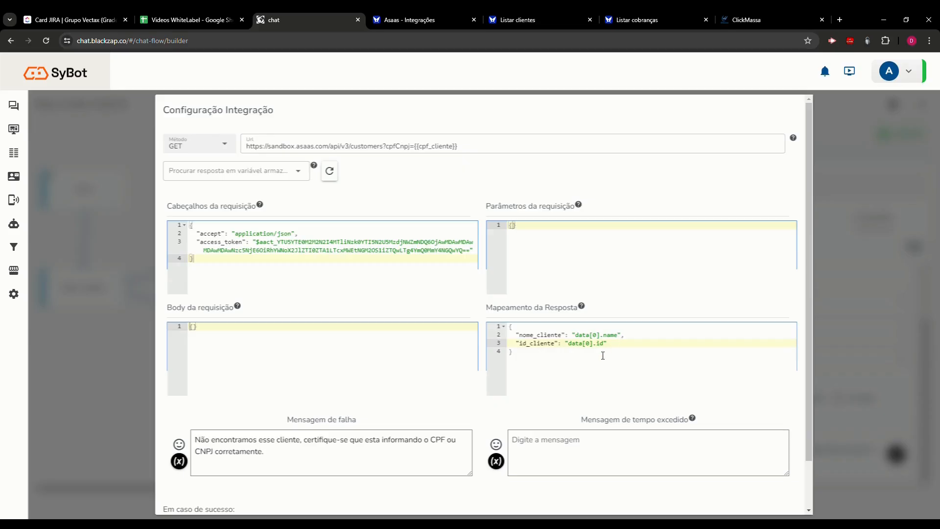
{"action": "left_click", "coordinate": [607, 345]}
- Highlight the integration's failure message, review the step set for success, and return to the flow
{"action": "scroll", "coordinate": [589, 390], "scroll_direction": "down", "scroll_amount": 1}
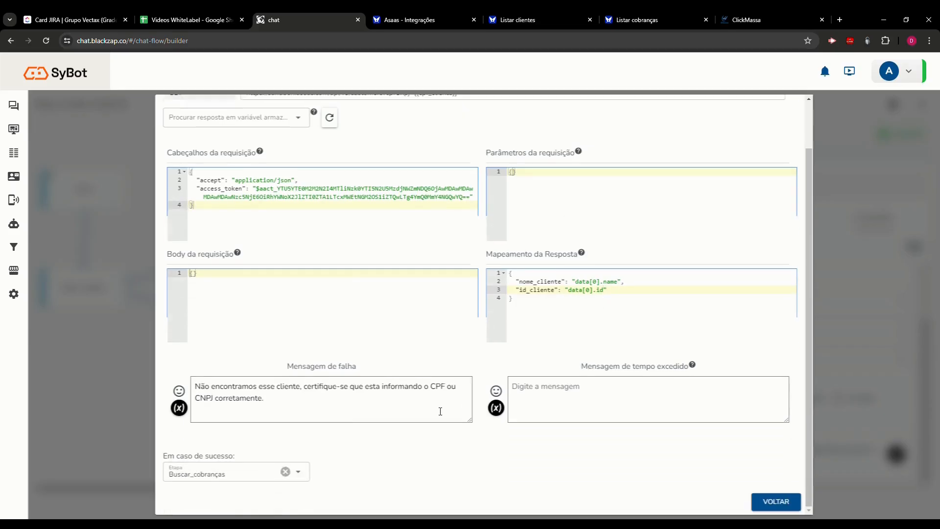
{"action": "left_click", "coordinate": [289, 407]}
{"action": "key", "text": "ctrl+a"}
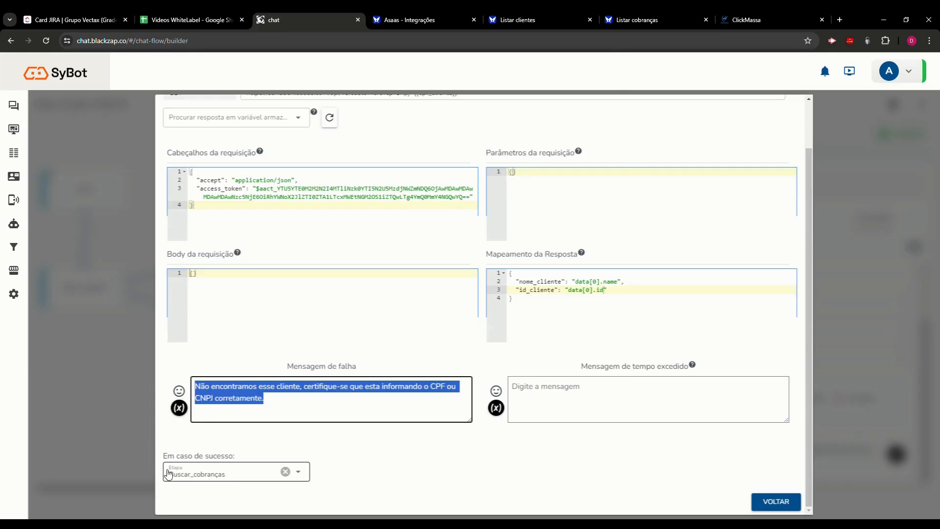
{"action": "left_click", "coordinate": [775, 503]}
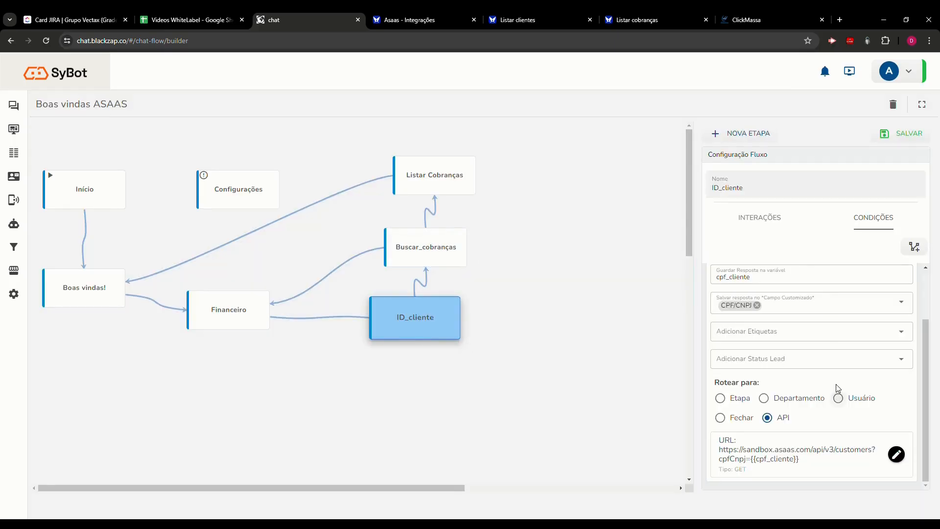
- Open the Buscar_cobranças step and review its confirmation message with Sim and Não options, plus its first condition's API routing
{"action": "scroll", "coordinate": [836, 401], "scroll_direction": "up", "scroll_amount": 3}
{"action": "left_click", "coordinate": [418, 265]}
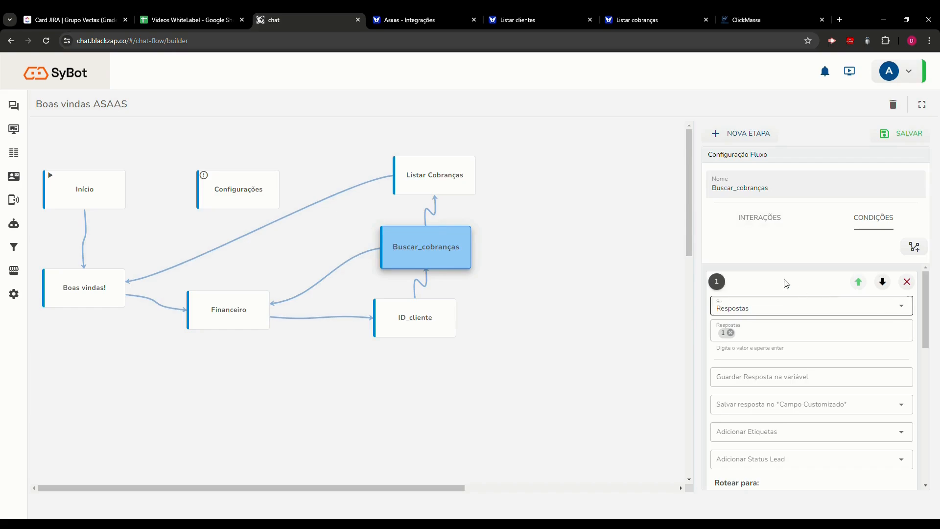
{"action": "left_click", "coordinate": [759, 219]}
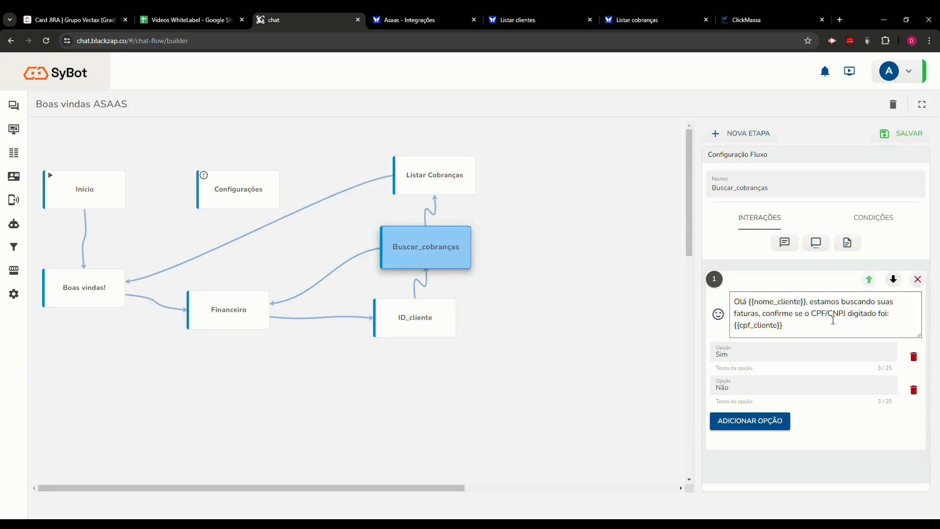
{"action": "left_click", "coordinate": [869, 219]}
{"action": "scroll", "coordinate": [845, 352], "scroll_direction": "down", "scroll_amount": 4}
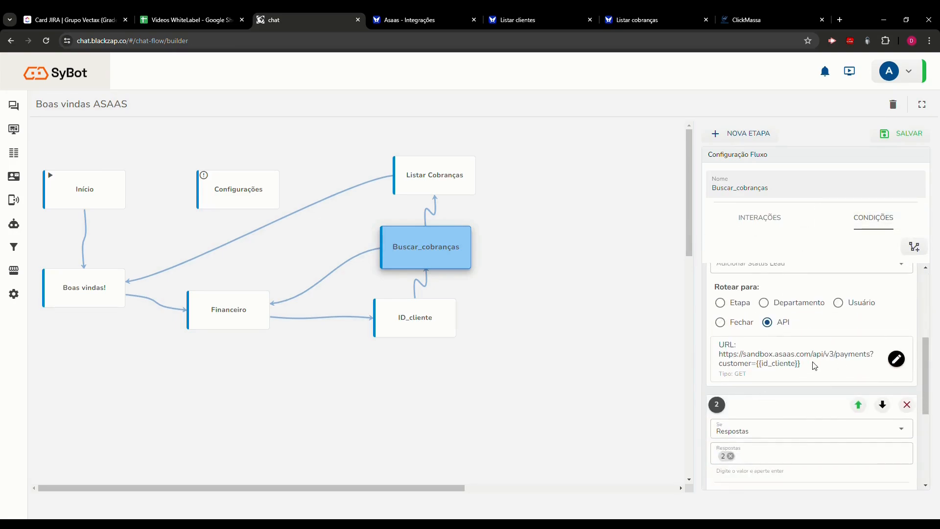
- Compare how the Buscar_cobranças conditions route responses 1 and 2
{"action": "left_click", "coordinate": [760, 218]}
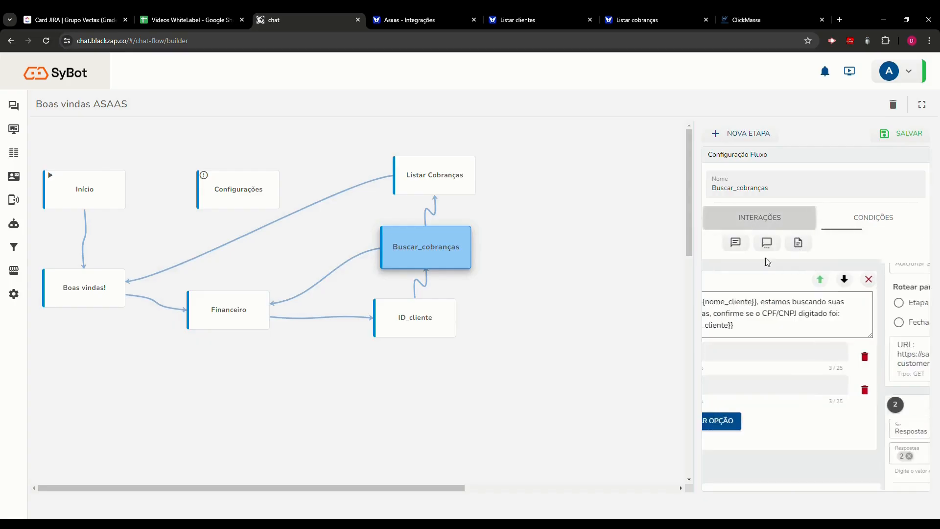
{"action": "left_click", "coordinate": [875, 221]}
{"action": "scroll", "coordinate": [824, 394], "scroll_direction": "down", "scroll_amount": 6}
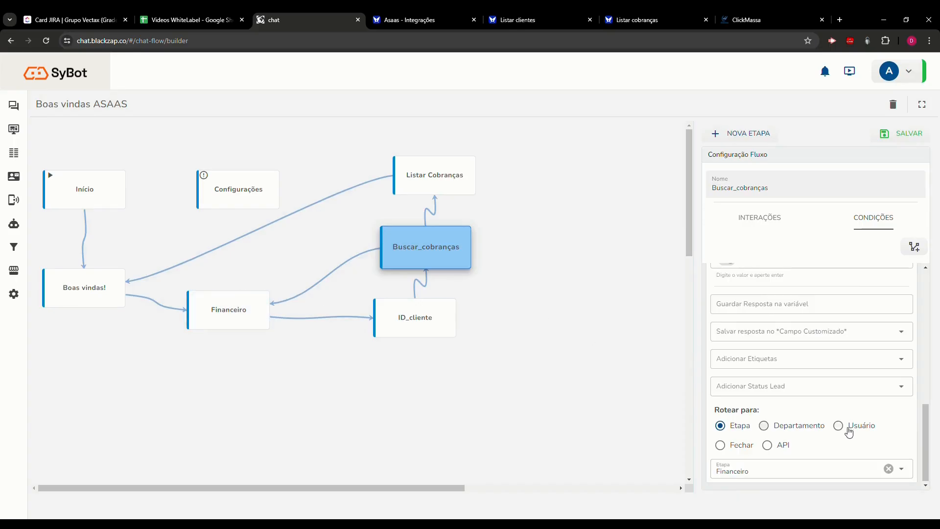
{"action": "scroll", "coordinate": [847, 428], "scroll_direction": "up", "scroll_amount": 8}
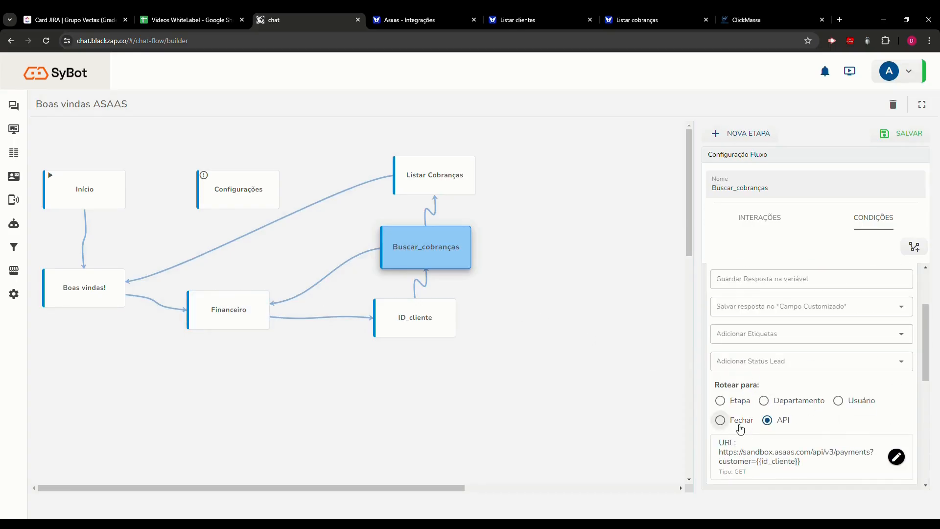
{"action": "scroll", "coordinate": [776, 441], "scroll_direction": "up", "scroll_amount": 2}
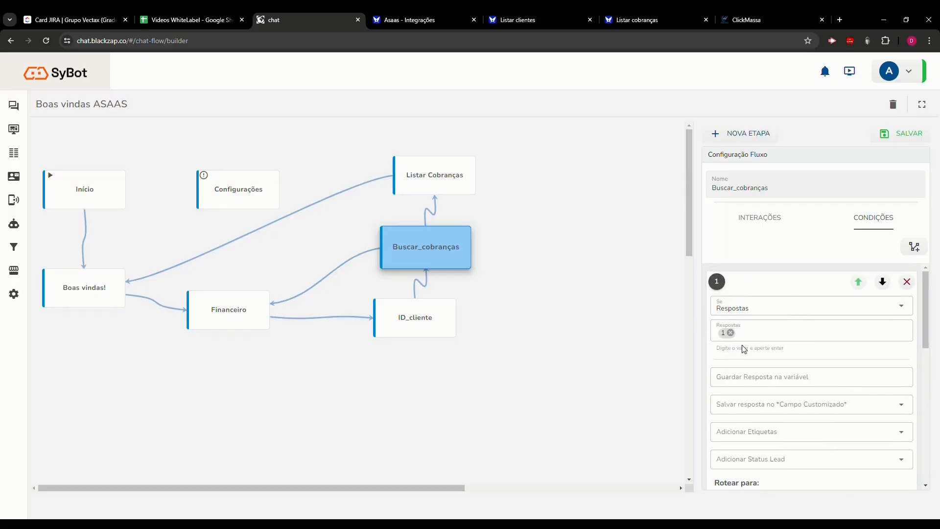
{"action": "scroll", "coordinate": [788, 353], "scroll_direction": "down", "scroll_amount": 3}
{"action": "scroll", "coordinate": [797, 350], "scroll_direction": "down", "scroll_amount": 1}
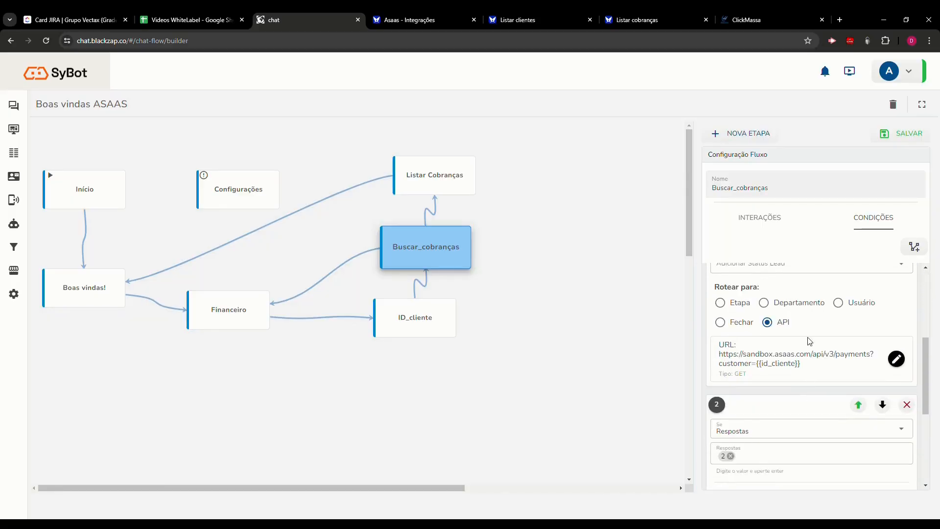
- Open the API integration settings for response 1 and compare the Listar clientes id with the Listar cobranças reference in the Asaas documentation
{"action": "left_click", "coordinate": [898, 360]}
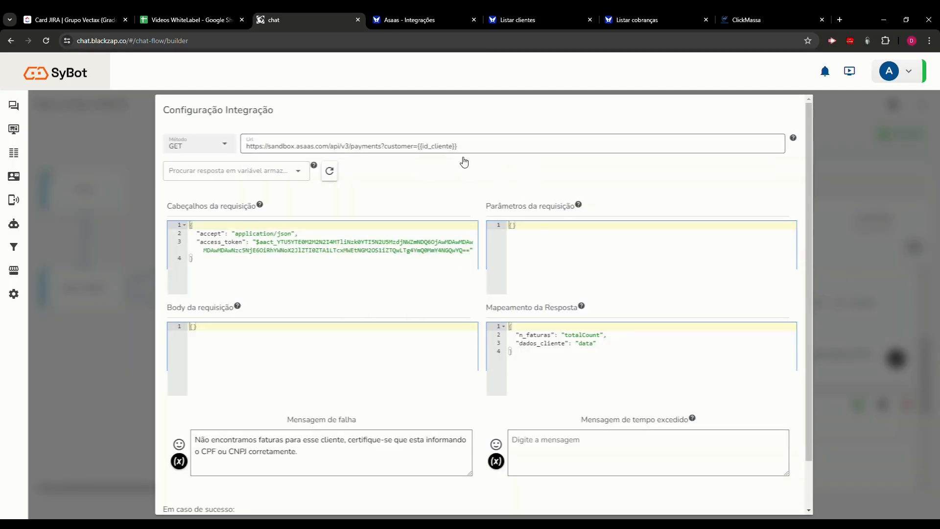
{"action": "left_click", "coordinate": [632, 20]}
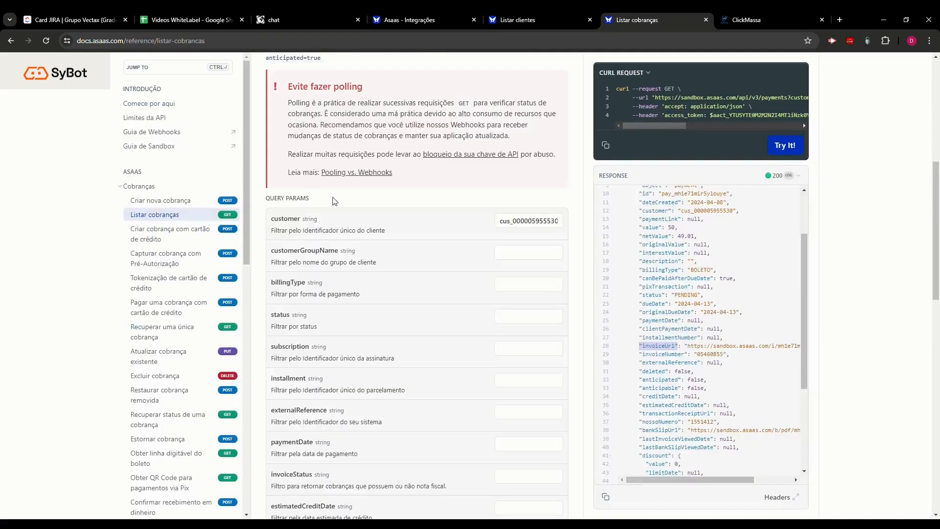
{"action": "left_click", "coordinate": [539, 12]}
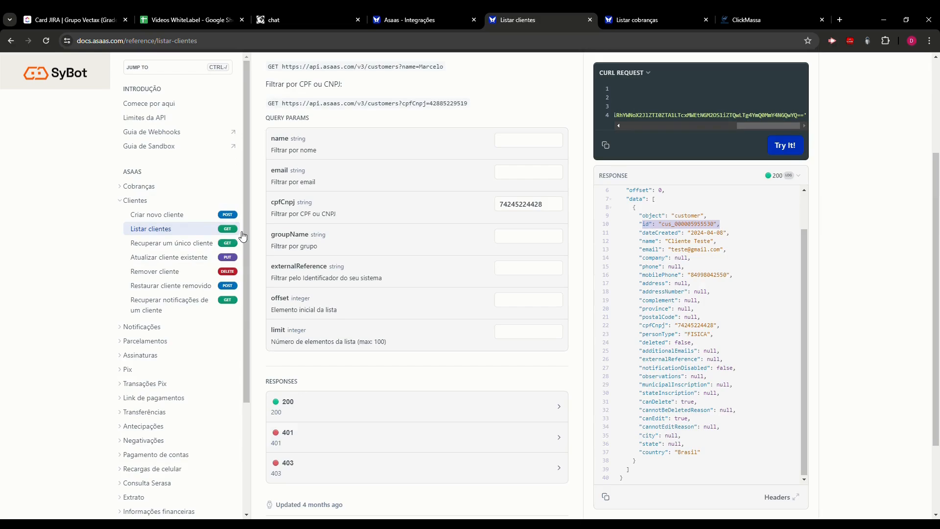
{"action": "left_click", "coordinate": [634, 21]}
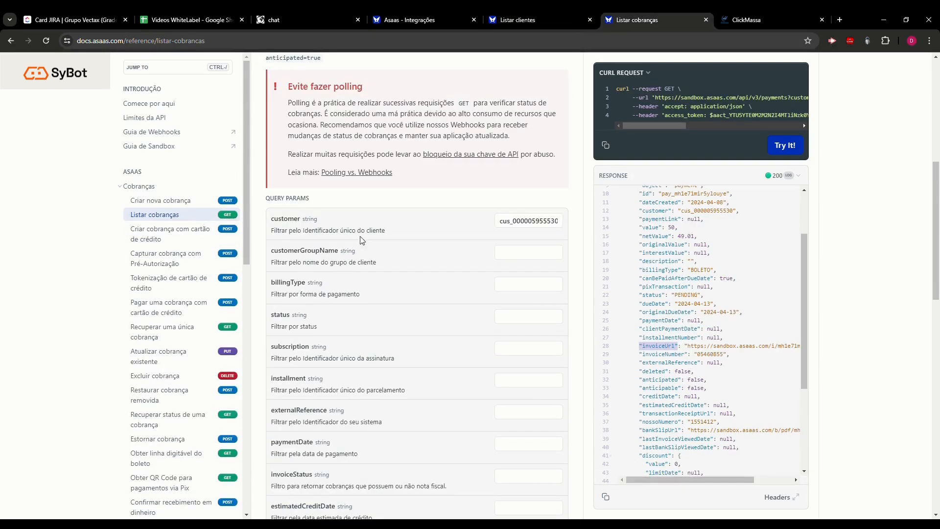
- Review the Listar cobranças query parameters and highlight the value of the customer parameter
{"action": "scroll", "coordinate": [409, 402], "scroll_direction": "down", "scroll_amount": 3}
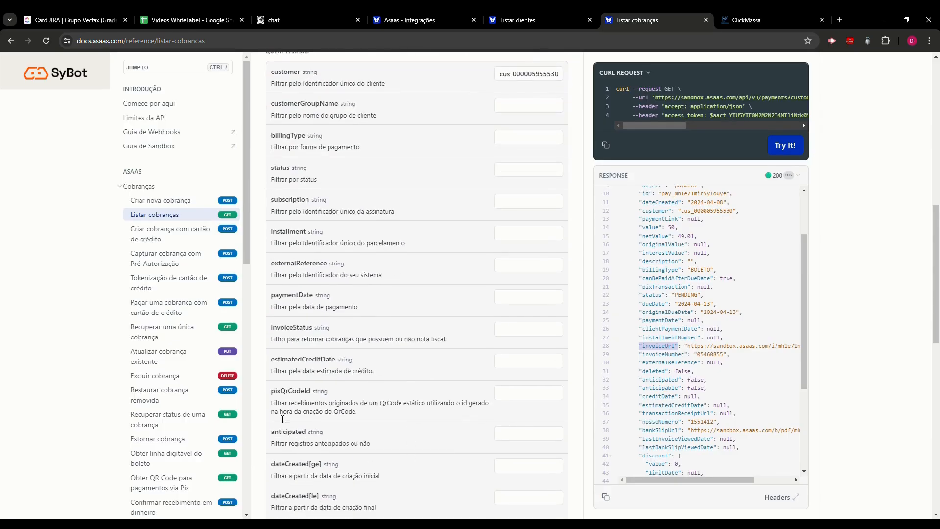
{"action": "scroll", "coordinate": [404, 472], "scroll_direction": "down", "scroll_amount": 4}
{"action": "scroll", "coordinate": [416, 440], "scroll_direction": "up", "scroll_amount": 9}
{"action": "double_click", "coordinate": [525, 319]}
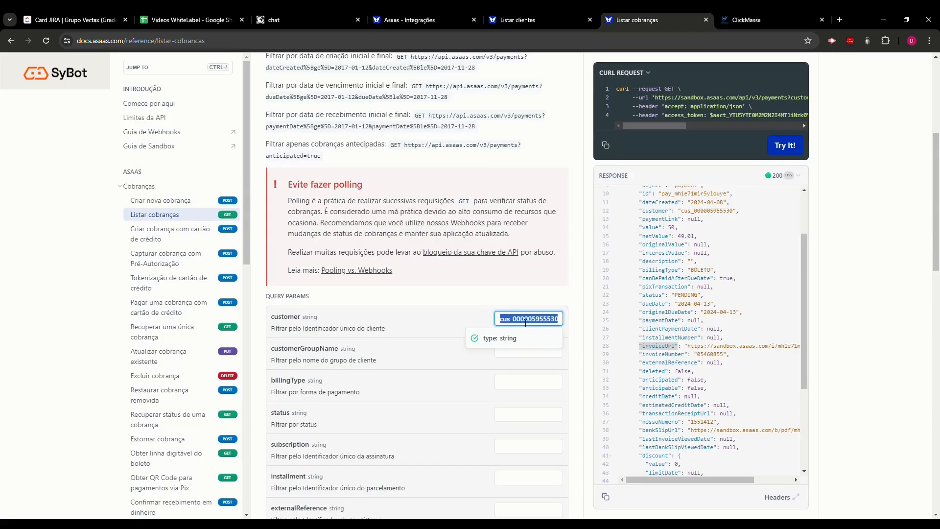
{"action": "scroll", "coordinate": [548, 370], "scroll_direction": "up", "scroll_amount": 3}
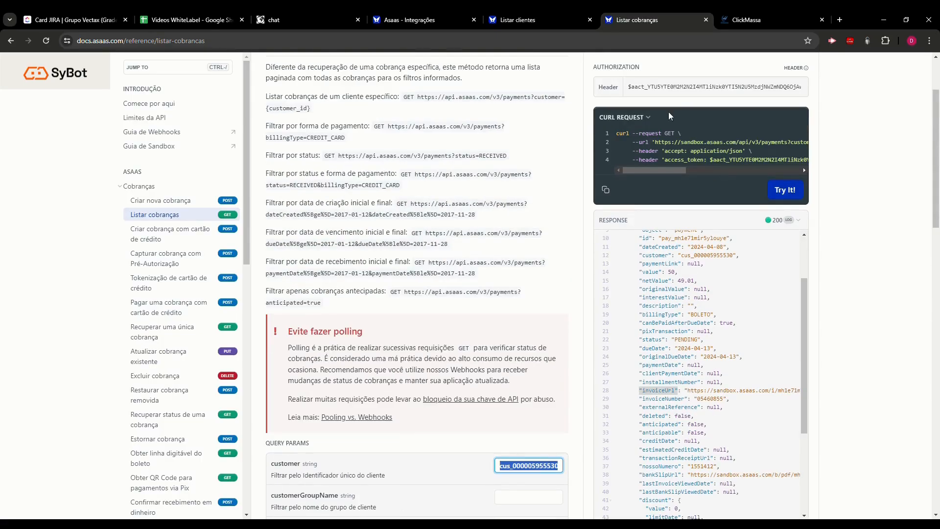
{"action": "scroll", "coordinate": [526, 417], "scroll_direction": "down", "scroll_amount": 3}
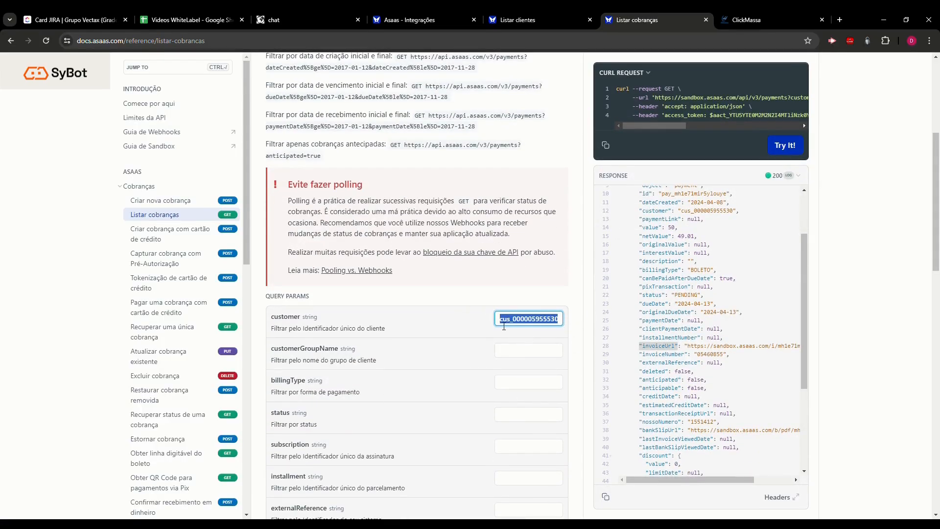
{"action": "scroll", "coordinate": [572, 339], "scroll_direction": "up", "scroll_amount": 4}
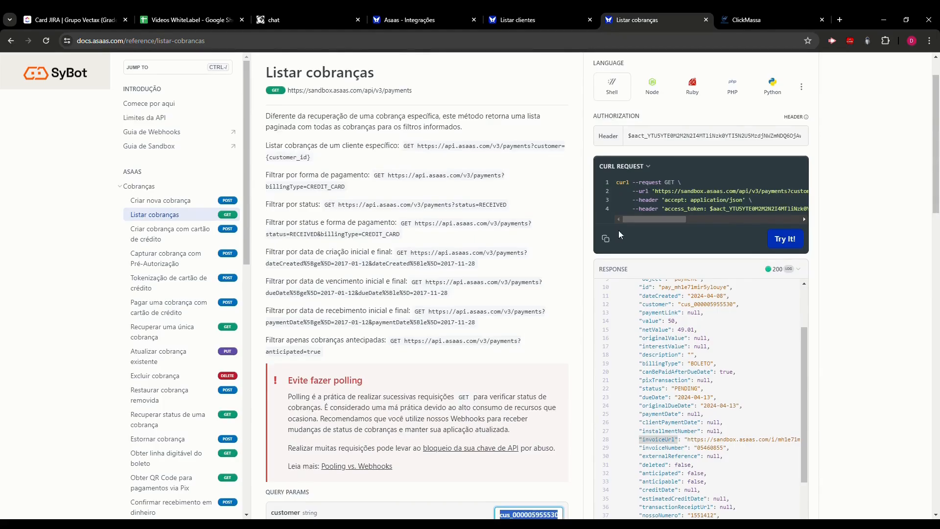
- Highlight the authorization header, send the Listar cobranças test request, and inspect its cURL command
{"action": "left_click_drag", "start_coordinate": [633, 138], "coordinate": [841, 141]}
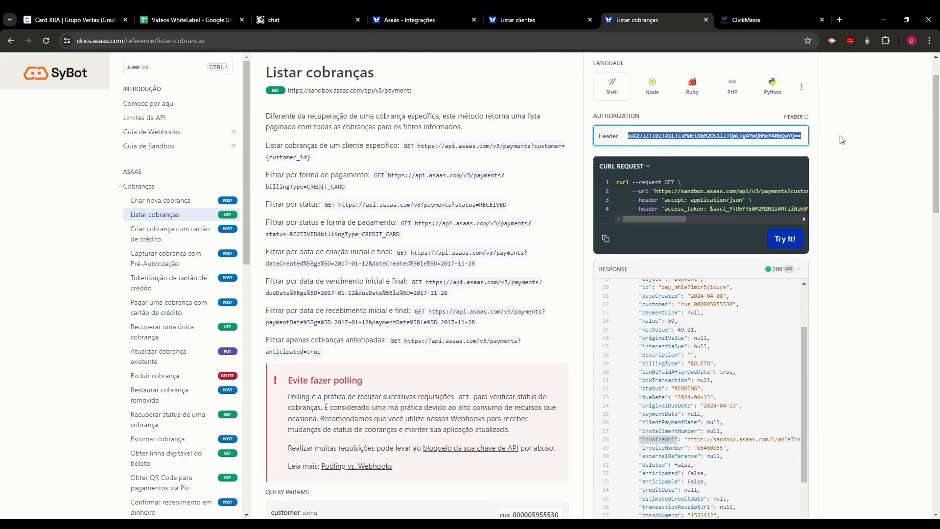
{"action": "left_click", "coordinate": [798, 243]}
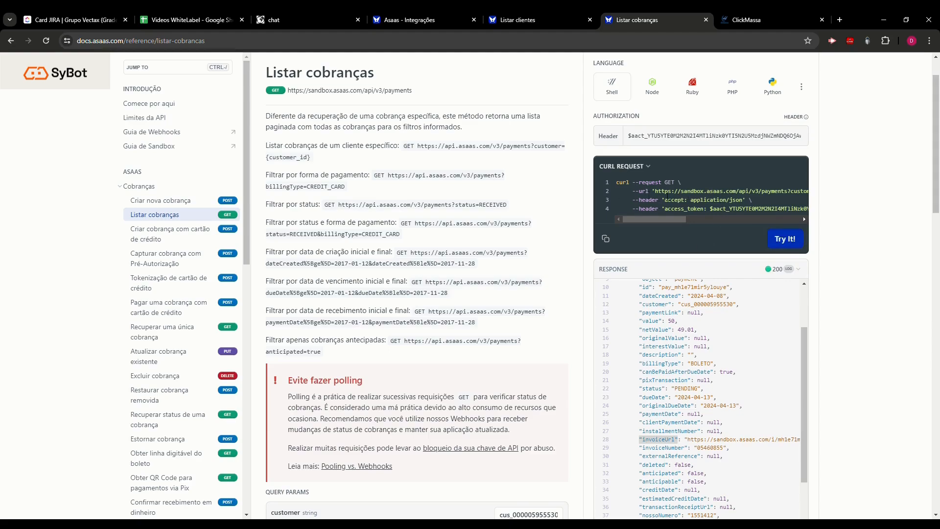
{"action": "left_click_drag", "start_coordinate": [659, 196], "coordinate": [803, 200]}
- Return to the chatbot's integration settings and highlight the payments request URL and its {{id_cliente}} variable
{"action": "left_click", "coordinate": [289, 14]}
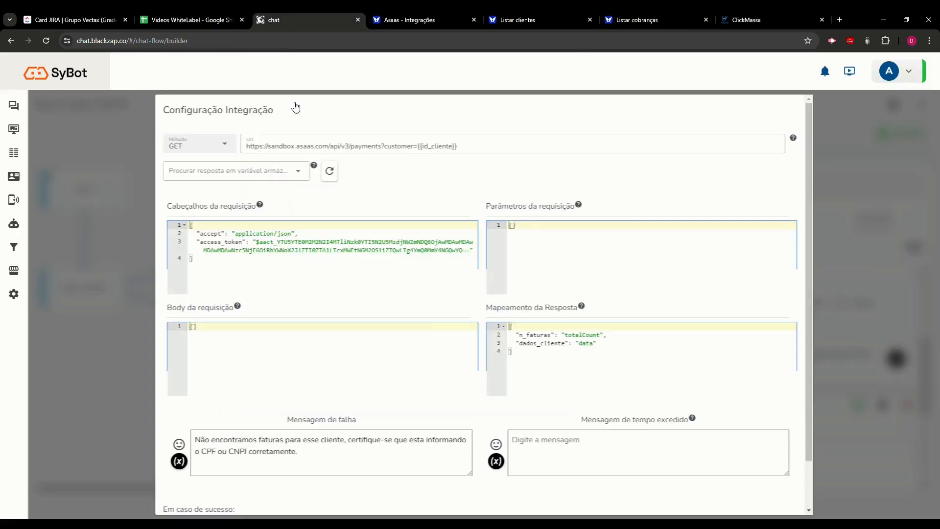
{"action": "left_click", "coordinate": [372, 152]}
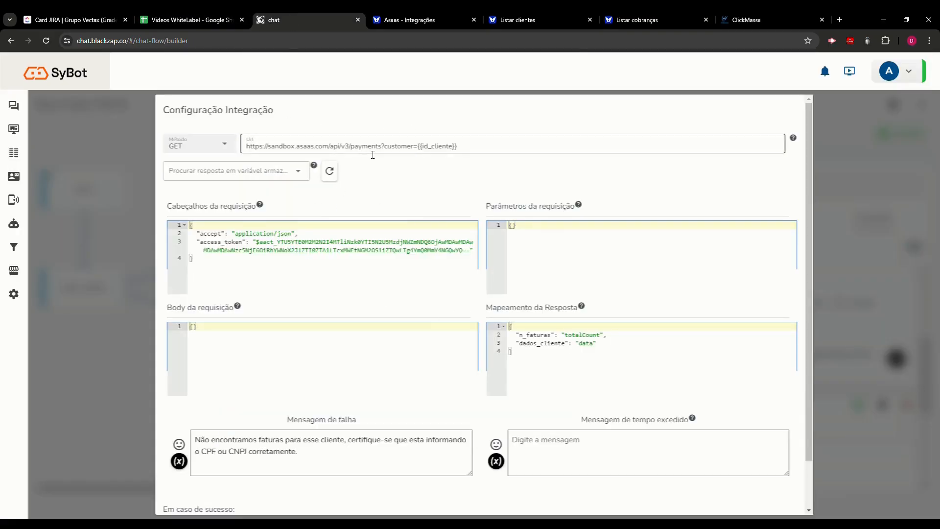
{"action": "left_click", "coordinate": [670, 294]}
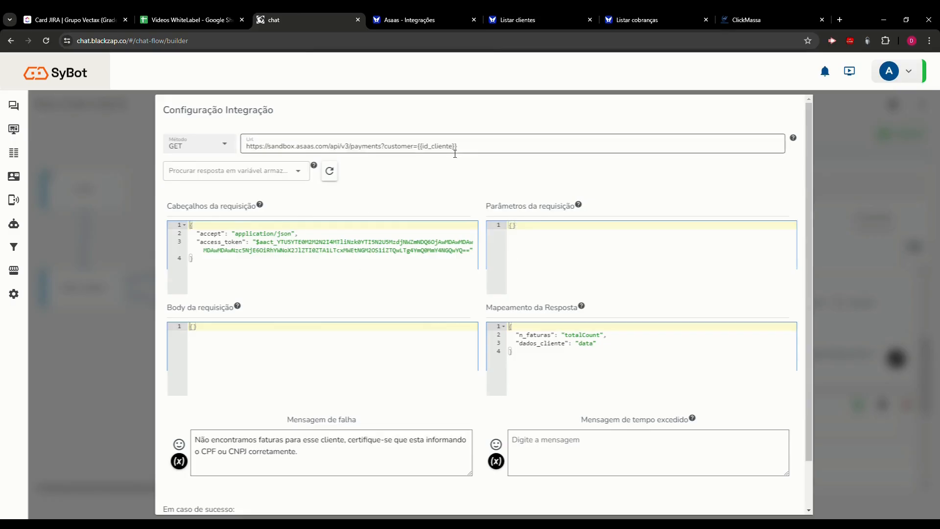
{"action": "left_click_drag", "start_coordinate": [470, 146], "coordinate": [246, 146]}
{"action": "left_click", "coordinate": [486, 149]}
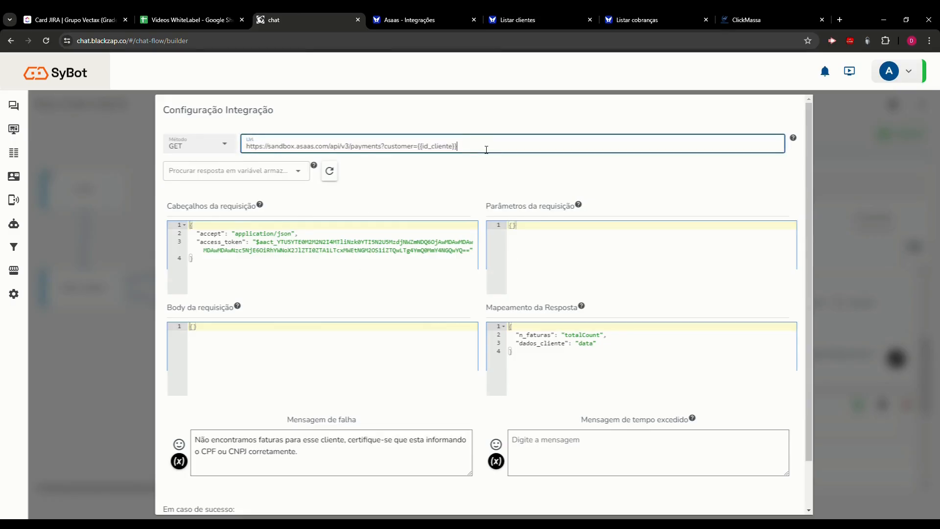
{"action": "left_click_drag", "start_coordinate": [482, 149], "coordinate": [424, 155]}
{"action": "left_click", "coordinate": [205, 252]}
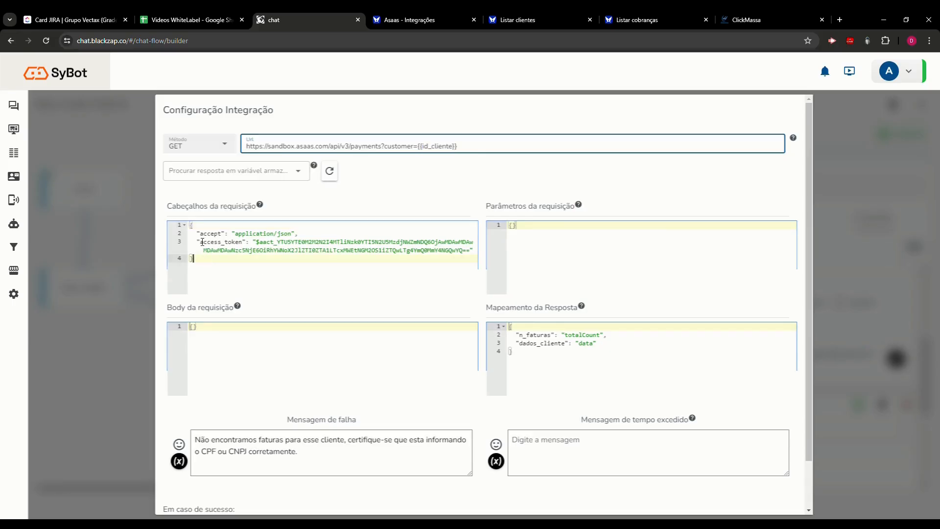
- Highlight the integration's request headers and compare them with the access_token header in the Listar cobranças cURL request
{"action": "key", "text": "ctrl+a"}
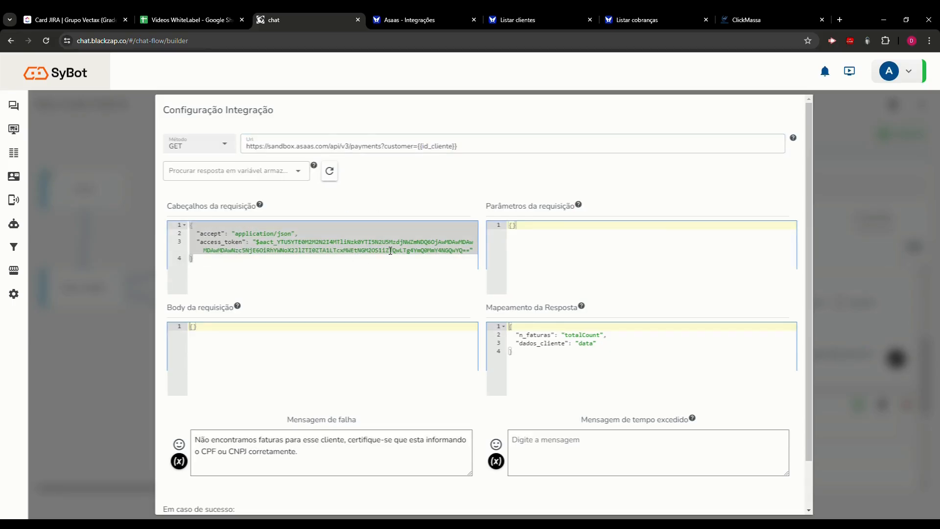
{"action": "left_click", "coordinate": [637, 19]}
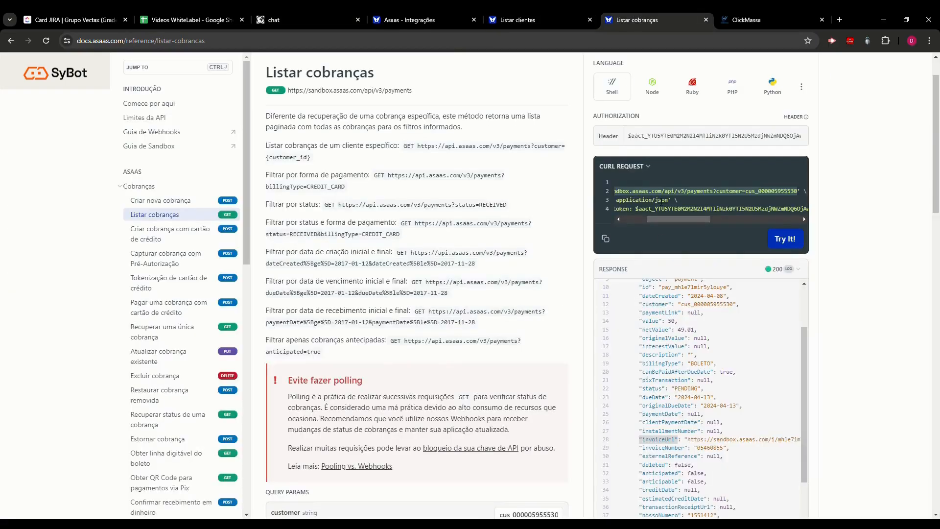
{"action": "left_click_drag", "start_coordinate": [660, 219], "coordinate": [607, 217]}
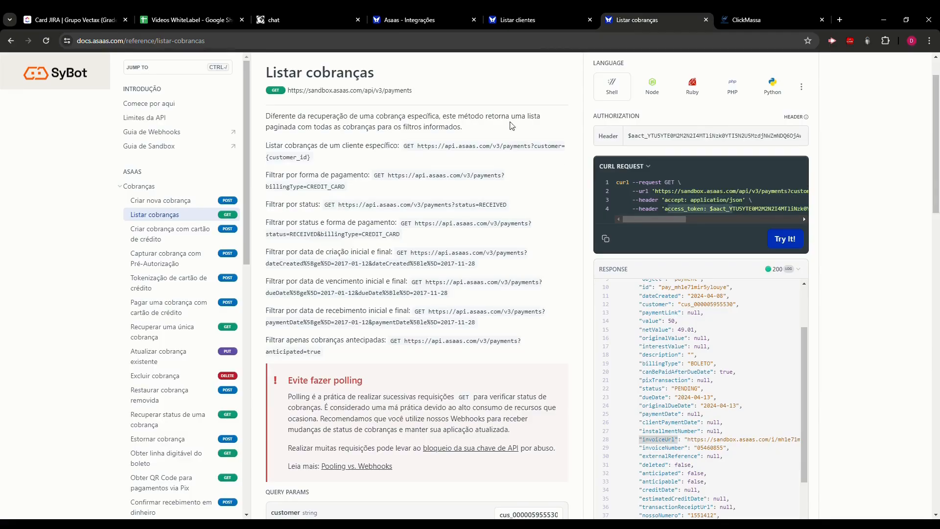
{"action": "left_click", "coordinate": [288, 19]}
{"action": "left_click", "coordinate": [219, 262]}
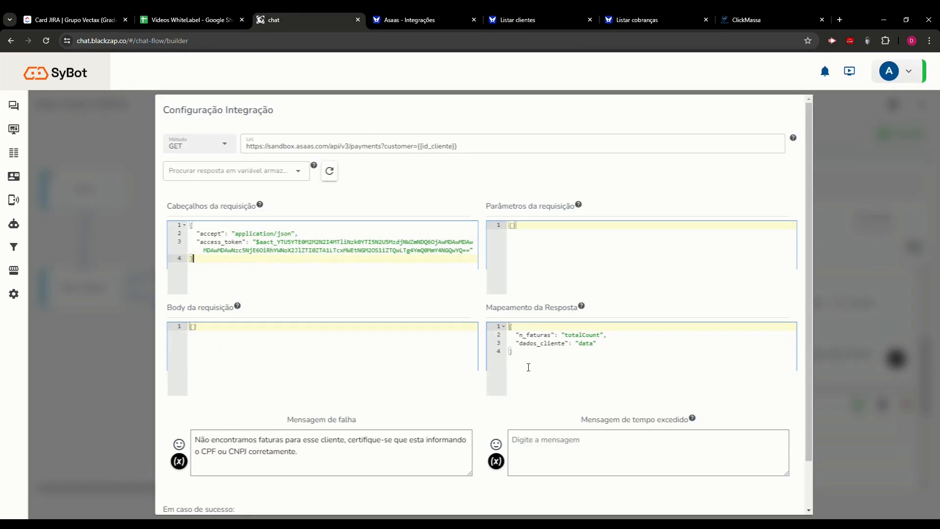
- Highlight the whole response mapping and locate its data field in the Listar cobranças response
{"action": "left_click", "coordinate": [521, 334]}
{"action": "key", "text": "ctrl+a"}
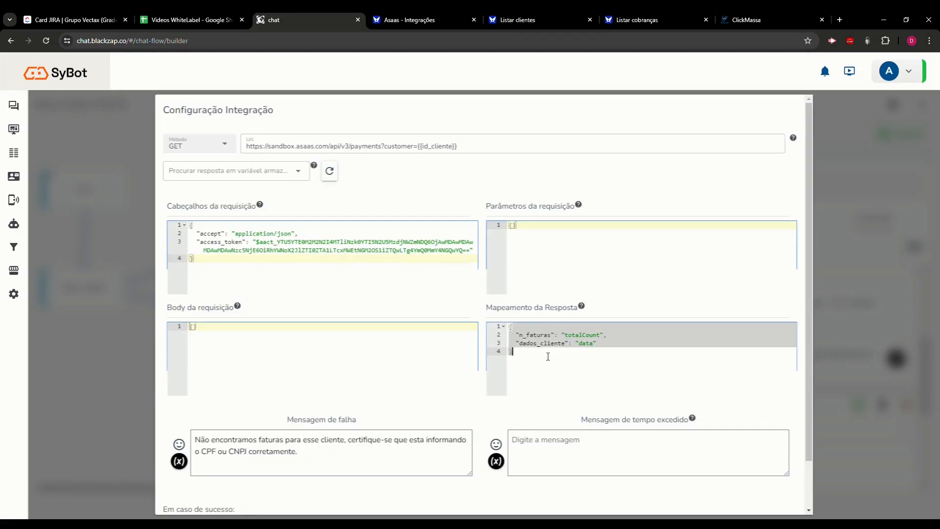
{"action": "left_click", "coordinate": [636, 20]}
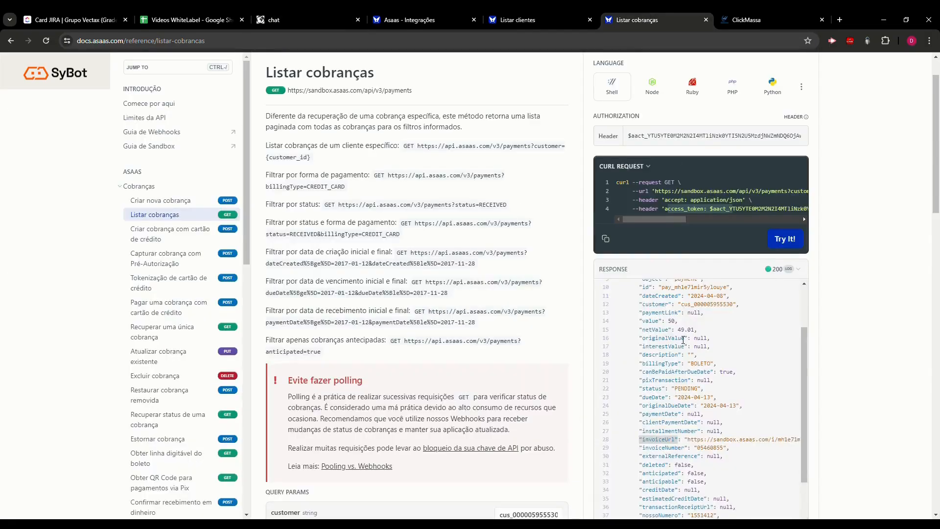
{"action": "left_click_drag", "start_coordinate": [624, 337], "coordinate": [661, 344]}
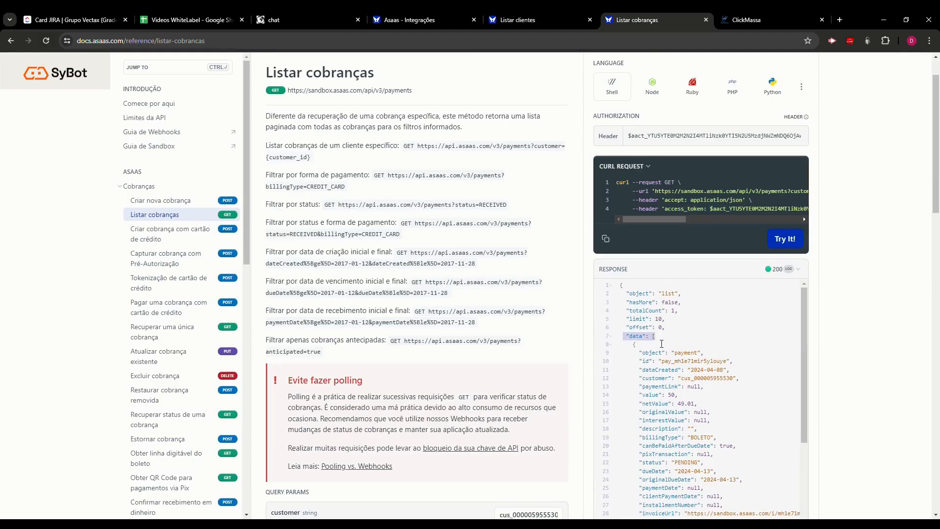
- Examine the charge fields inside the data array of the Listar cobranças response from start to end
{"action": "scroll", "coordinate": [637, 357], "scroll_direction": "down", "scroll_amount": 3}
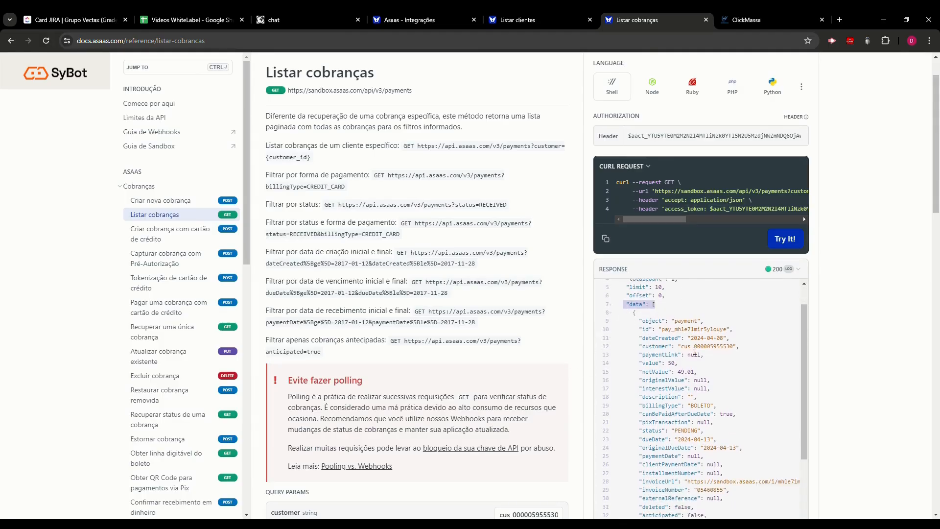
{"action": "scroll", "coordinate": [651, 361], "scroll_direction": "up", "scroll_amount": 3}
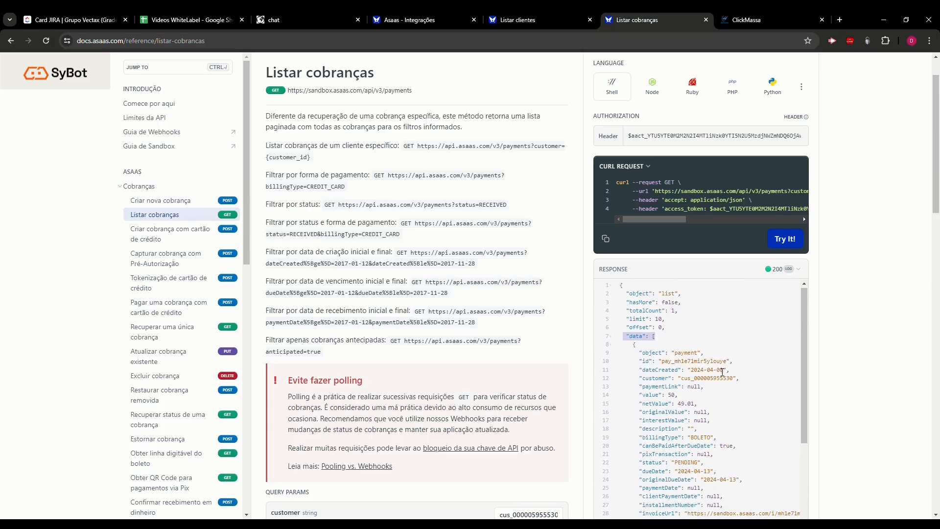
{"action": "scroll", "coordinate": [666, 372], "scroll_direction": "down", "scroll_amount": 8}
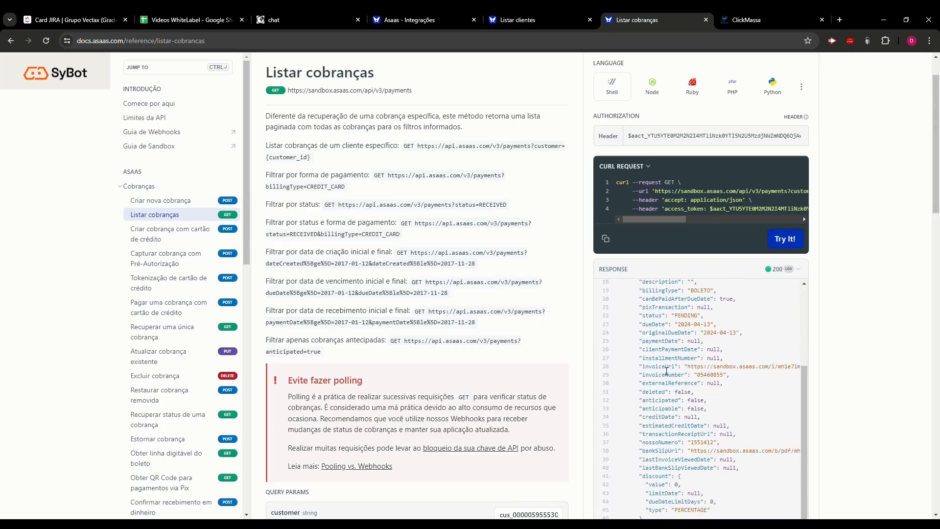
{"action": "scroll", "coordinate": [694, 417], "scroll_direction": "up", "scroll_amount": 5}
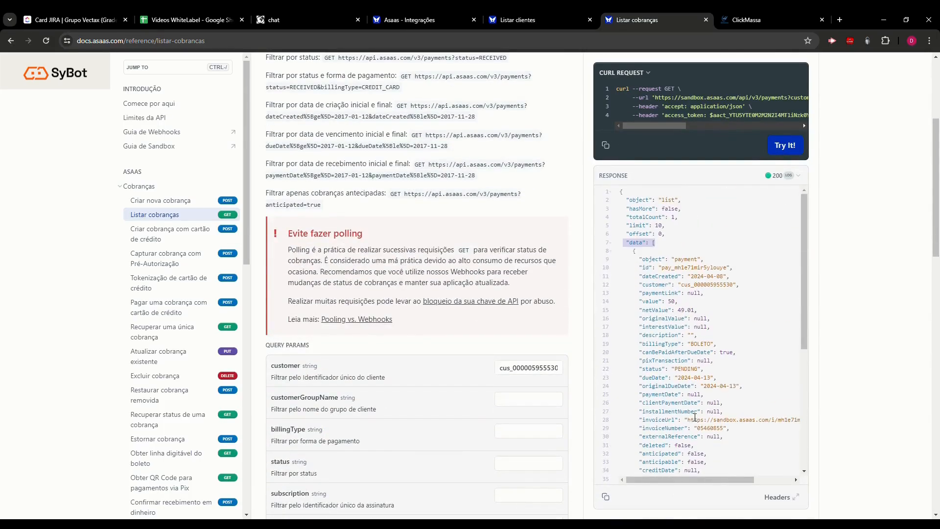
{"action": "scroll", "coordinate": [716, 325], "scroll_direction": "up", "scroll_amount": 4}
{"action": "scroll", "coordinate": [719, 343], "scroll_direction": "down", "scroll_amount": 5}
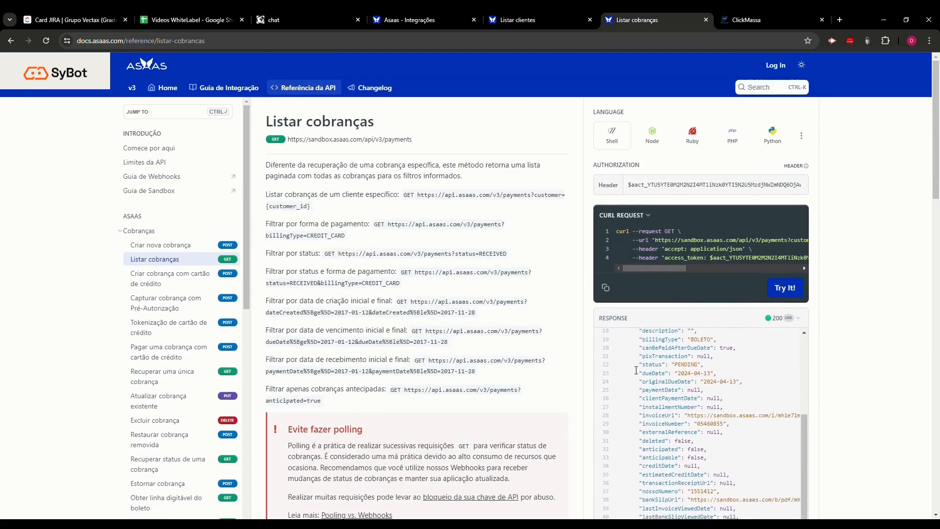
{"action": "scroll", "coordinate": [843, 371], "scroll_direction": "down", "scroll_amount": 6}
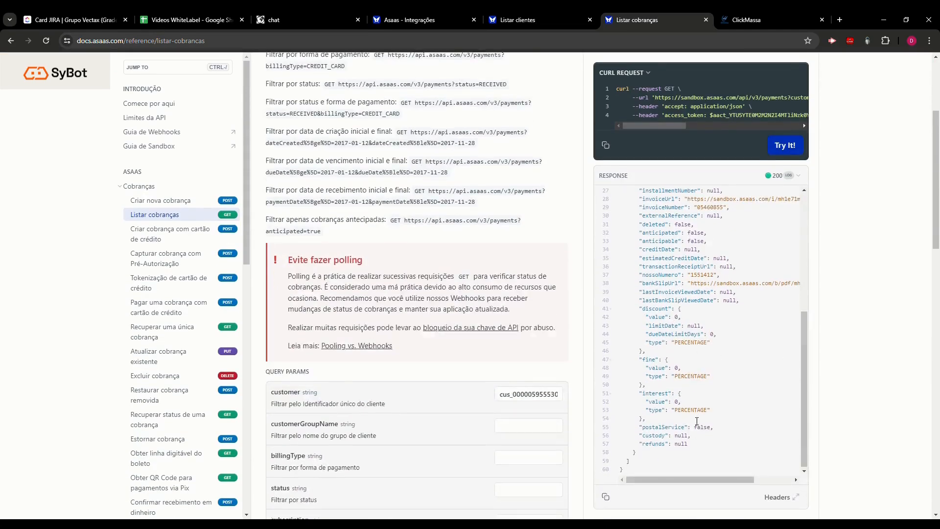
{"action": "scroll", "coordinate": [696, 427], "scroll_direction": "up", "scroll_amount": 5}
{"action": "scroll", "coordinate": [813, 369], "scroll_direction": "up", "scroll_amount": 4}
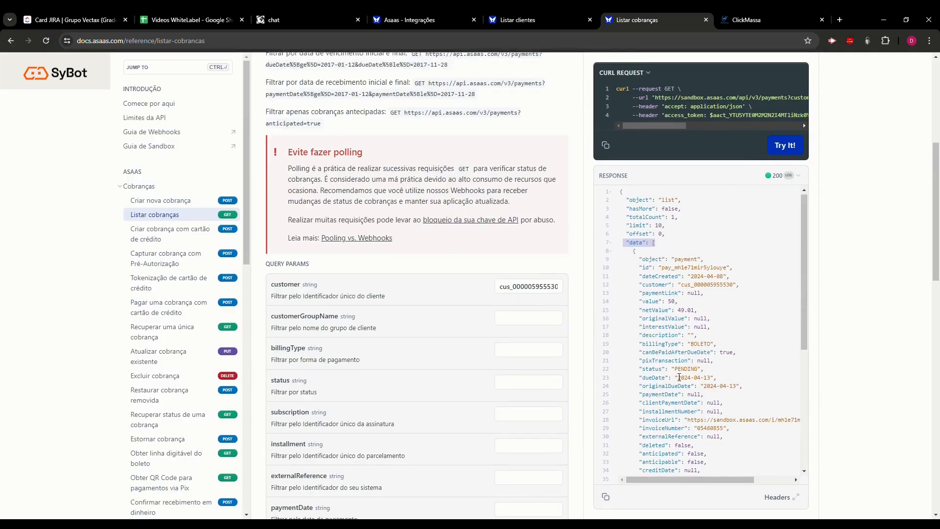
{"action": "left_click", "coordinate": [665, 295]}
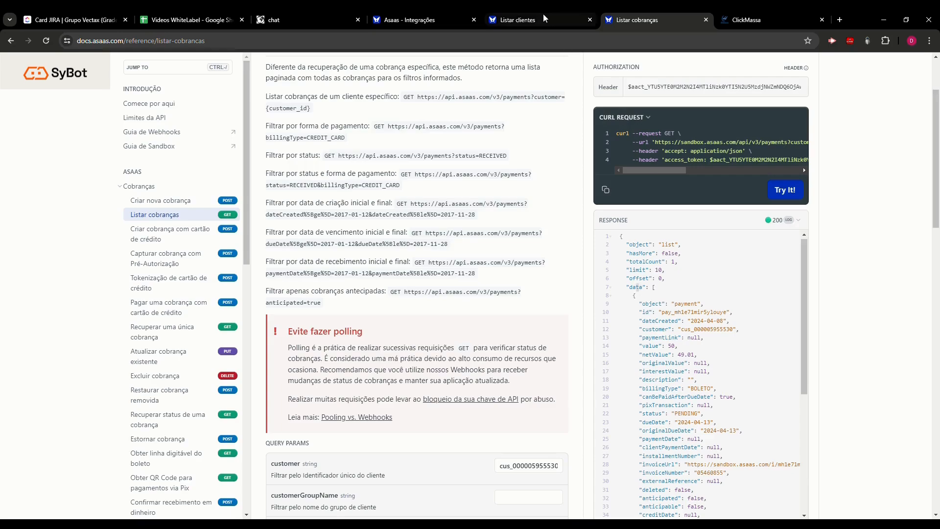
- Return to the chatbot's response mapping and highlight the dados_cliente and n_faturas variables with their source fields data and totalCount
{"action": "left_click", "coordinate": [289, 14]}
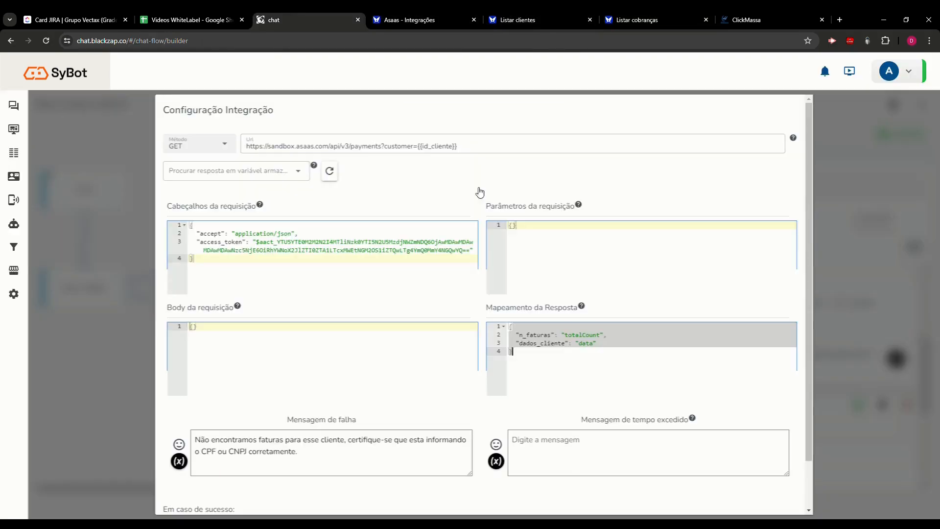
{"action": "left_click_drag", "start_coordinate": [516, 343], "coordinate": [565, 347]}
{"action": "left_click", "coordinate": [537, 347]}
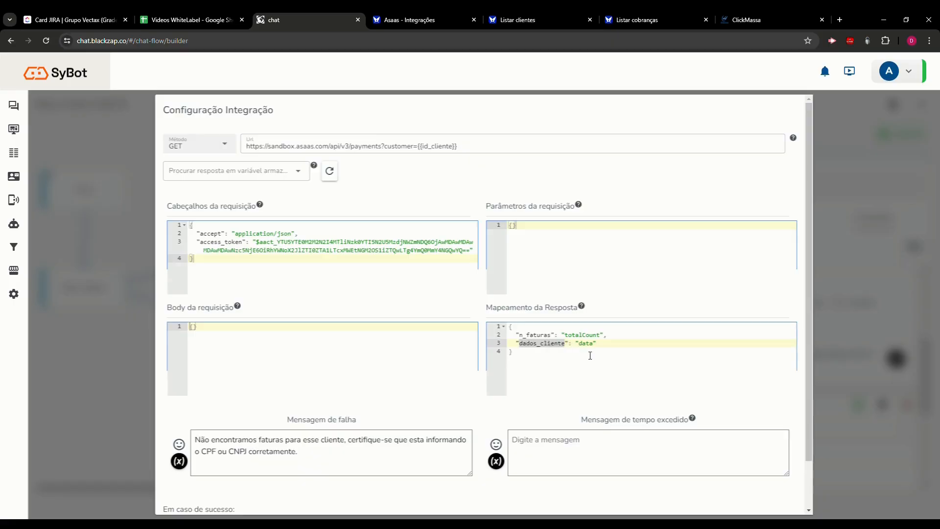
{"action": "double_click", "coordinate": [592, 350]}
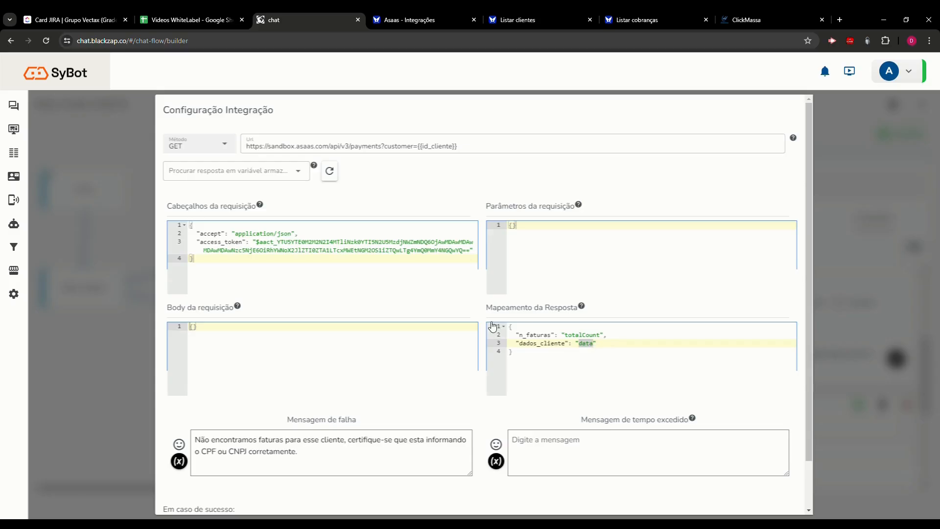
{"action": "double_click", "coordinate": [536, 335]}
{"action": "key", "text": "Left"}
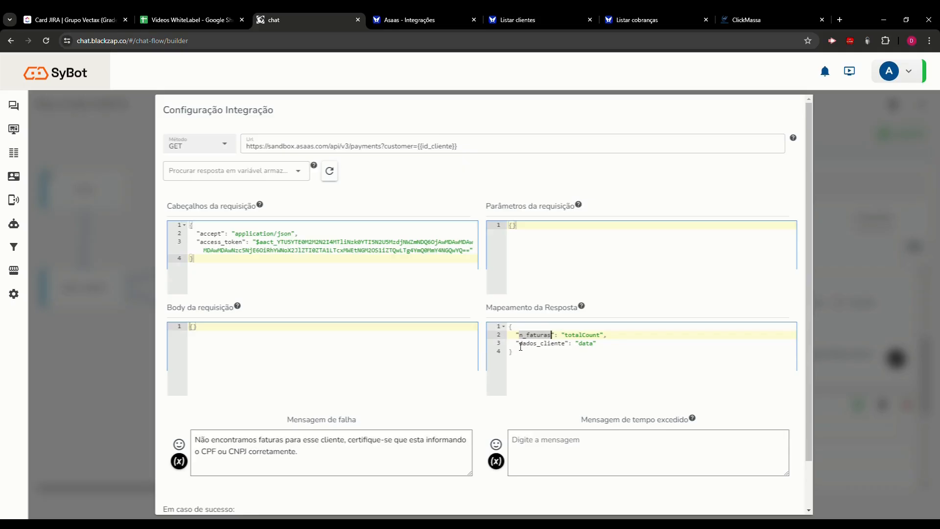
{"action": "left_click_drag", "start_coordinate": [565, 338], "coordinate": [605, 340]}
{"action": "left_click", "coordinate": [605, 340]}
{"action": "type", "text": ","}
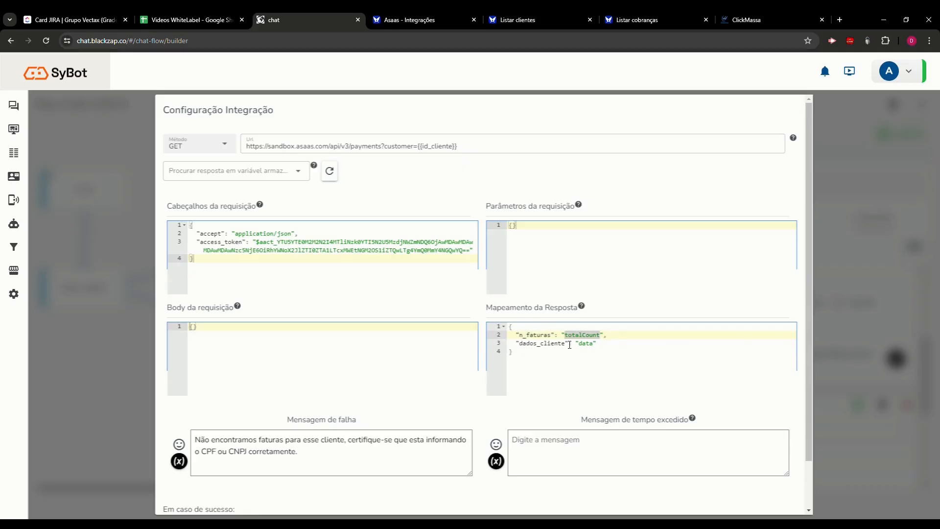
- Highlight totalCount in the Listar cobranças response and match it against the n_faturas and dados_cliente lines of the chatbot's mapping
{"action": "left_click", "coordinate": [654, 20]}
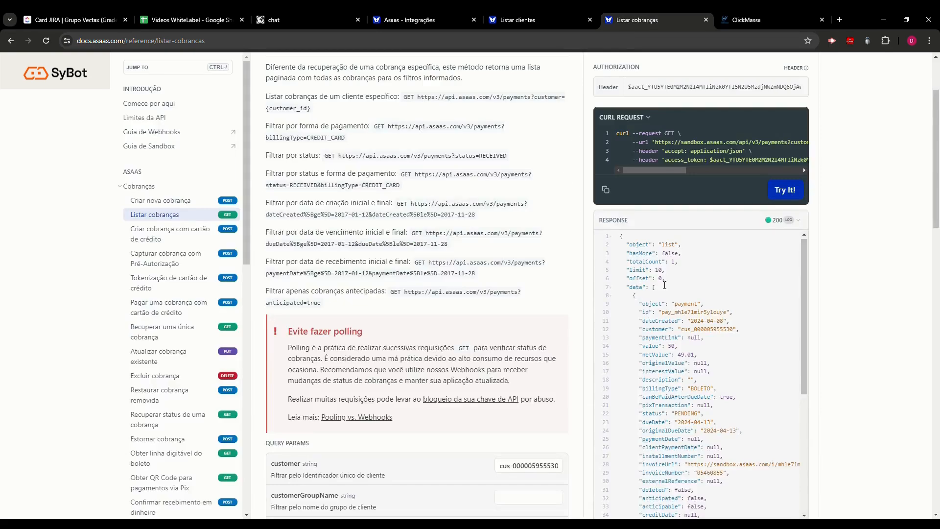
{"action": "scroll", "coordinate": [660, 281], "scroll_direction": "up", "scroll_amount": 2}
{"action": "left_click_drag", "start_coordinate": [676, 312], "coordinate": [629, 314]}
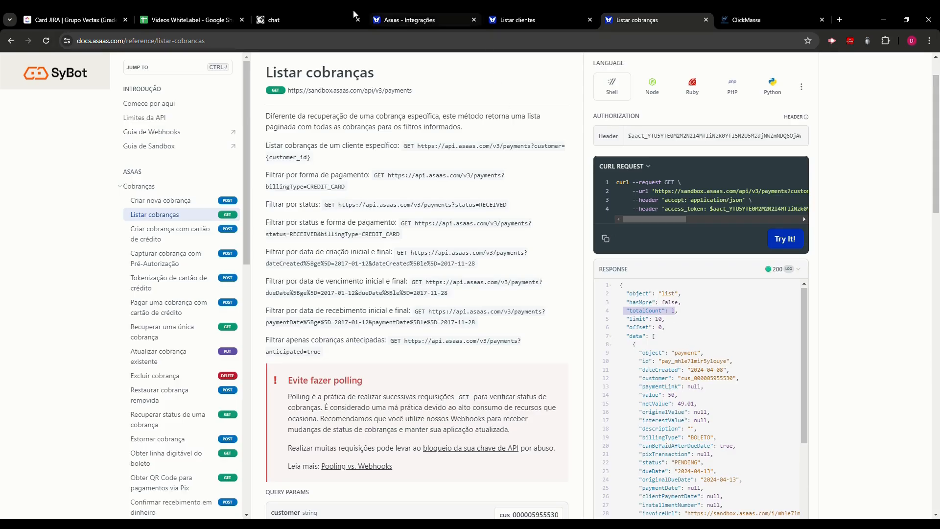
{"action": "left_click", "coordinate": [292, 17]}
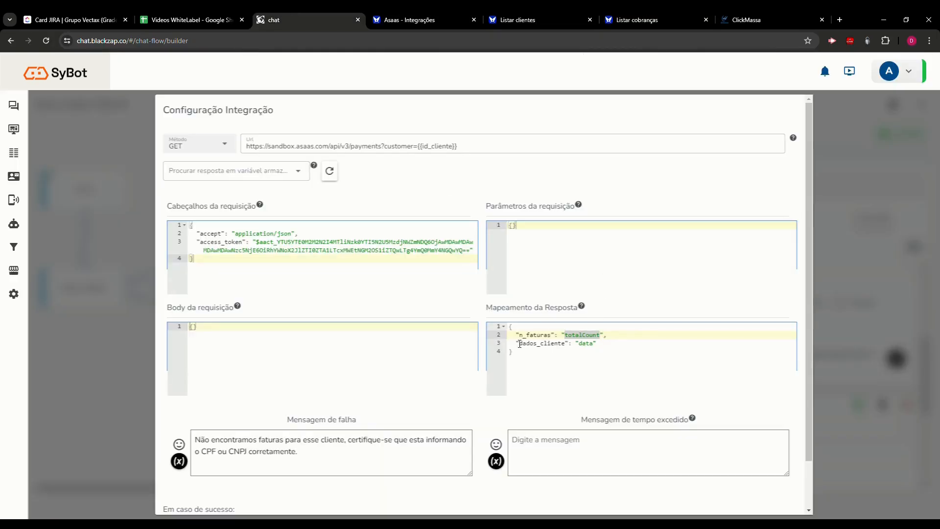
{"action": "left_click_drag", "start_coordinate": [516, 335], "coordinate": [606, 338]}
{"action": "left_click_drag", "start_coordinate": [516, 343], "coordinate": [615, 349]}
- Highlight the integration's failure message, check its success step, and return to the flow diagram
{"action": "scroll", "coordinate": [380, 354], "scroll_direction": "down", "scroll_amount": 1}
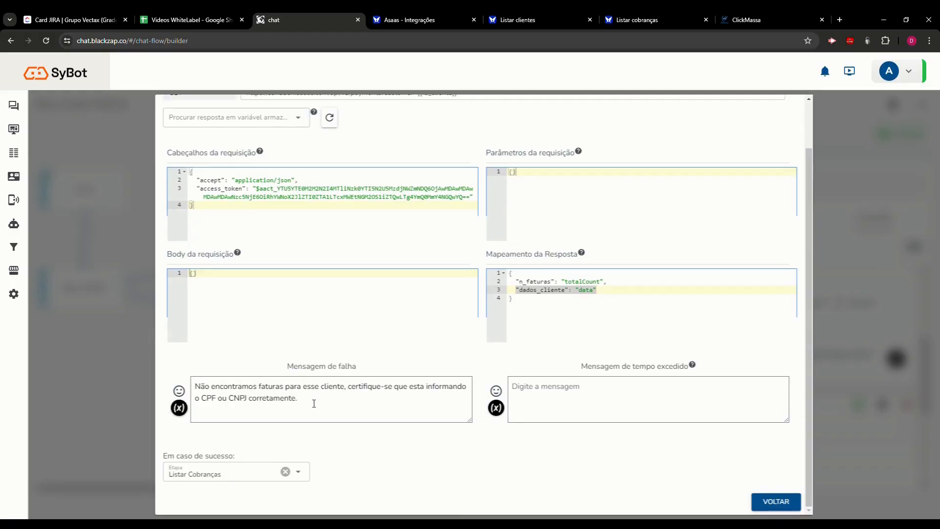
{"action": "left_click_drag", "start_coordinate": [316, 410], "coordinate": [176, 396]}
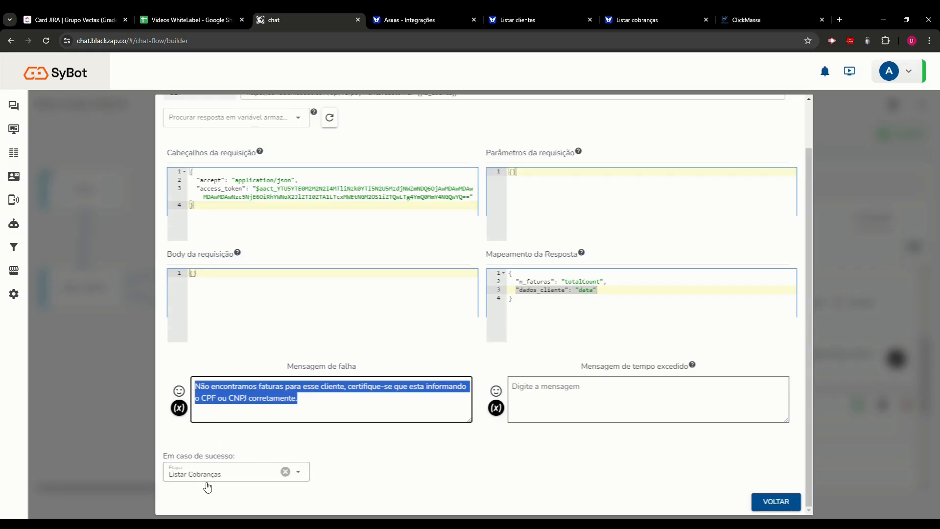
{"action": "left_click", "coordinate": [787, 501]}
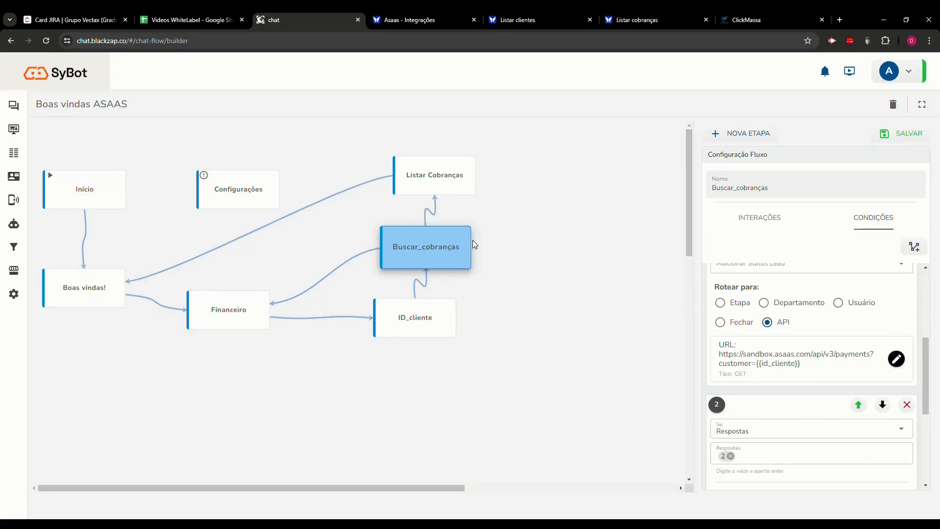
- Show the interactions of the Listar Cobranças step and enlarge its first message box to read the full text
{"action": "left_click", "coordinate": [435, 174]}
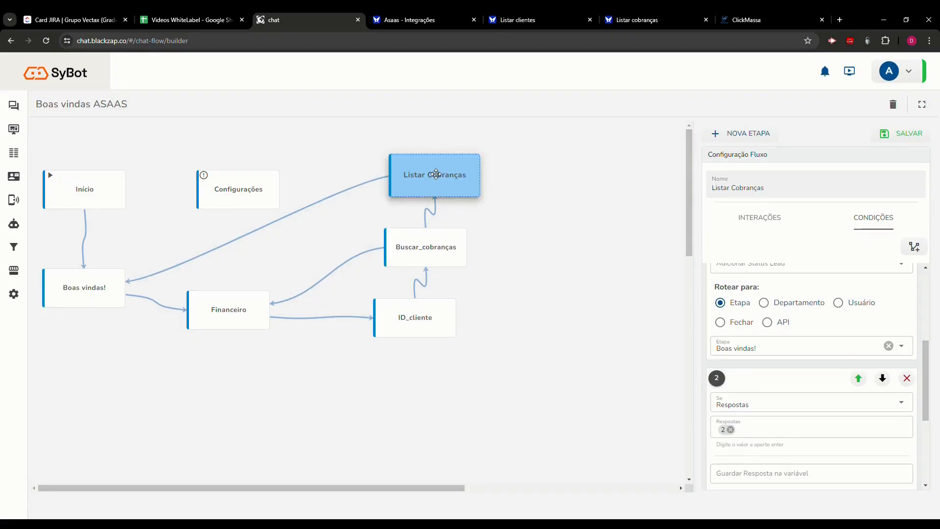
{"action": "left_click", "coordinate": [773, 219]}
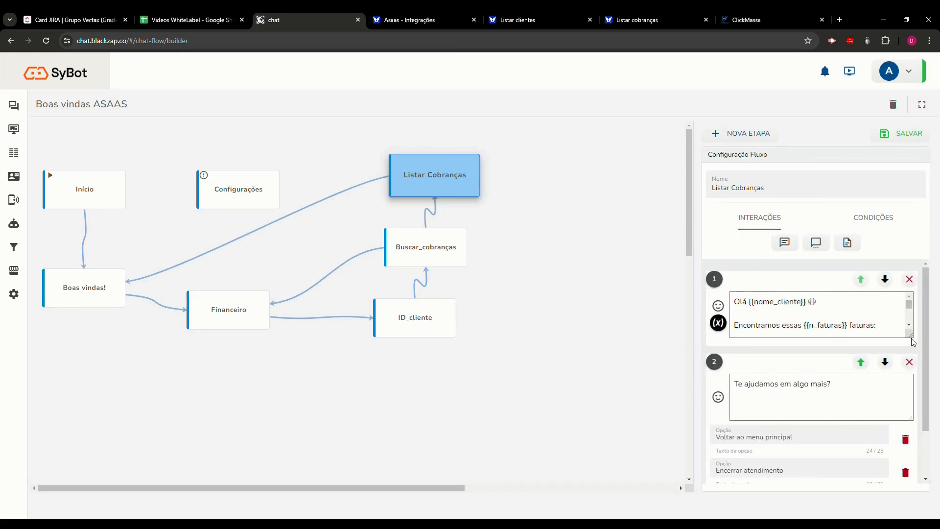
{"action": "left_click_drag", "start_coordinate": [912, 335], "coordinate": [913, 491]}
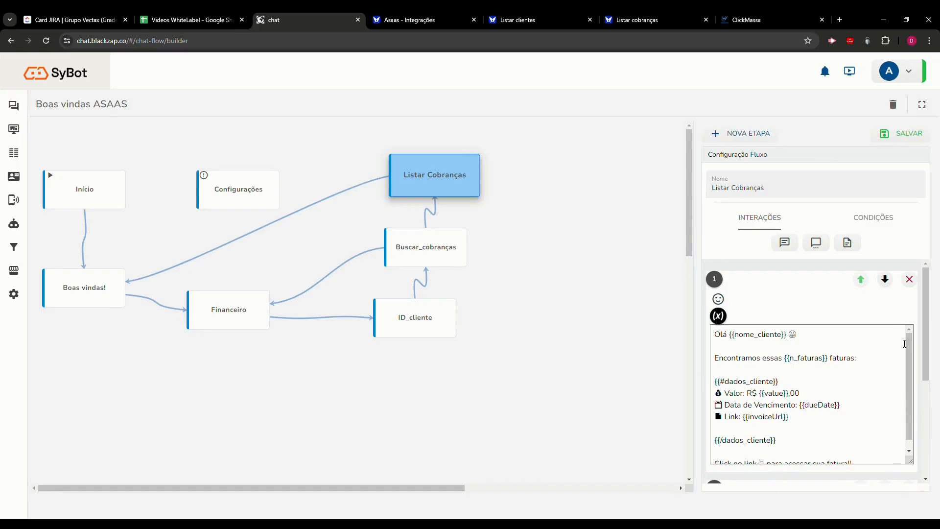
{"action": "scroll", "coordinate": [905, 366], "scroll_direction": "down", "scroll_amount": 1}
{"action": "scroll", "coordinate": [760, 335], "scroll_direction": "up", "scroll_amount": 1}
- Review the greeting with {{nome_cliente}} in the first message and highlight the n_faturas variable
{"action": "mouse_move", "coordinate": [729, 335]}
{"action": "left_mouse_down"}
{"action": "mouse_move", "coordinate": [781, 336]}
{"action": "mouse_move", "coordinate": [813, 359]}
{"action": "mouse_move", "coordinate": [854, 360]}
{"action": "mouse_move", "coordinate": [715, 359]}
{"action": "mouse_move", "coordinate": [730, 338]}
{"action": "left_mouse_up"}
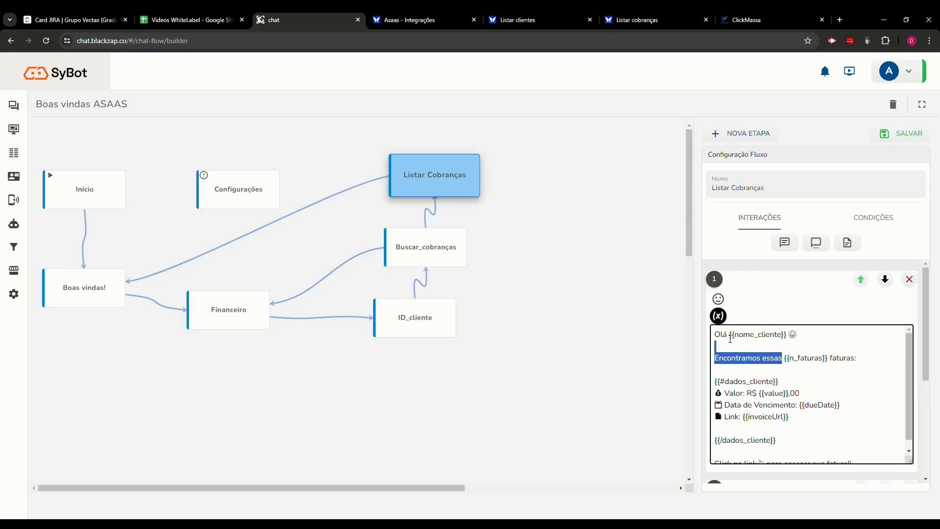
{"action": "left_click", "coordinate": [740, 335]}
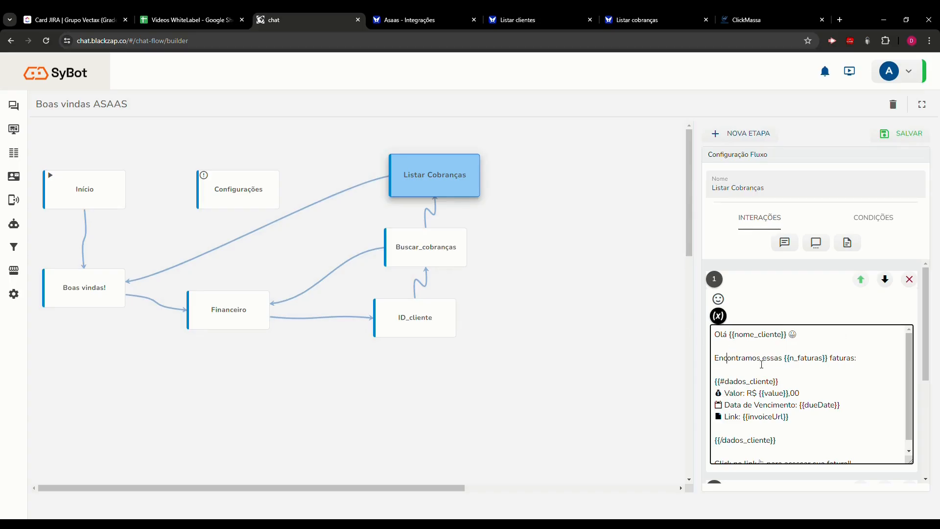
{"action": "left_click_drag", "start_coordinate": [788, 359], "coordinate": [816, 363]}
{"action": "scroll", "coordinate": [748, 379], "scroll_direction": "down", "scroll_amount": 1}
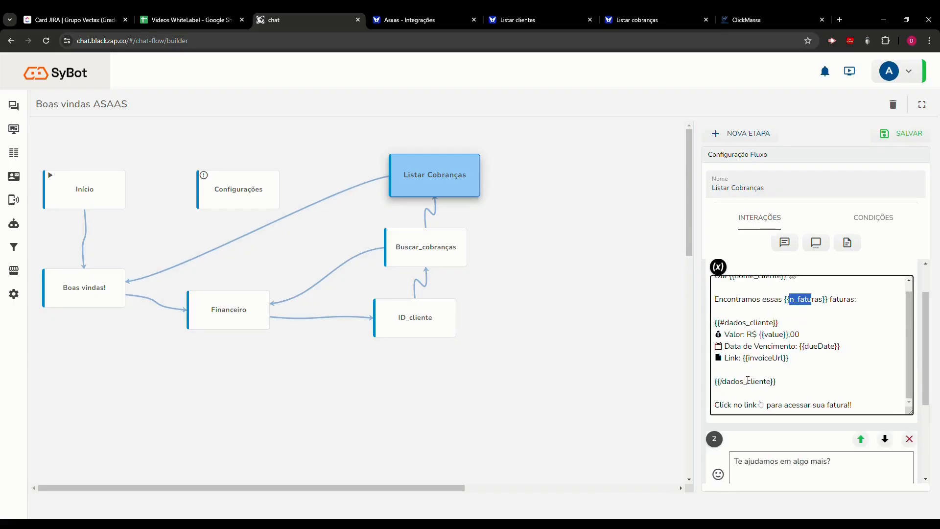
- Highlight the opening and closing dados_cliente tags in the message, plus the whole block listing value, dueDate and invoiceUrl
{"action": "left_click", "coordinate": [758, 323]}
{"action": "left_click_drag", "start_coordinate": [793, 325], "coordinate": [709, 323]}
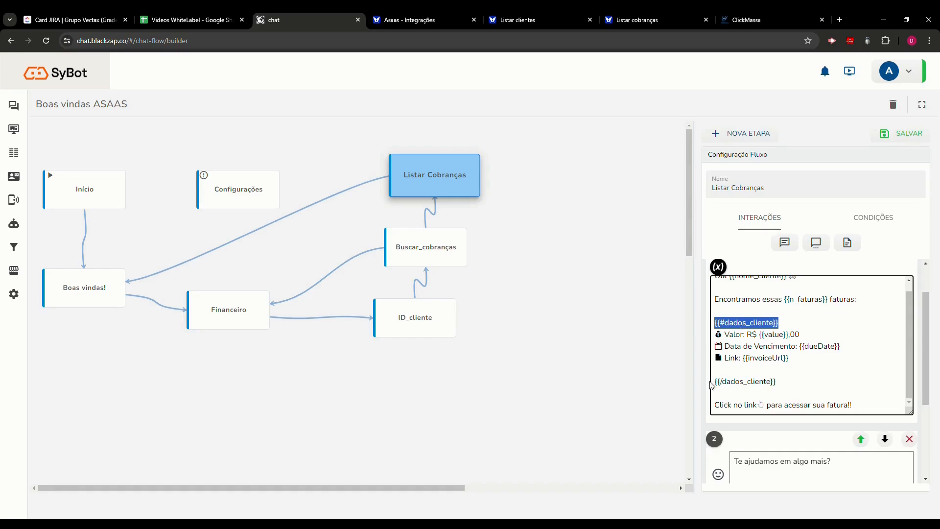
{"action": "left_click_drag", "start_coordinate": [717, 382], "coordinate": [776, 392]}
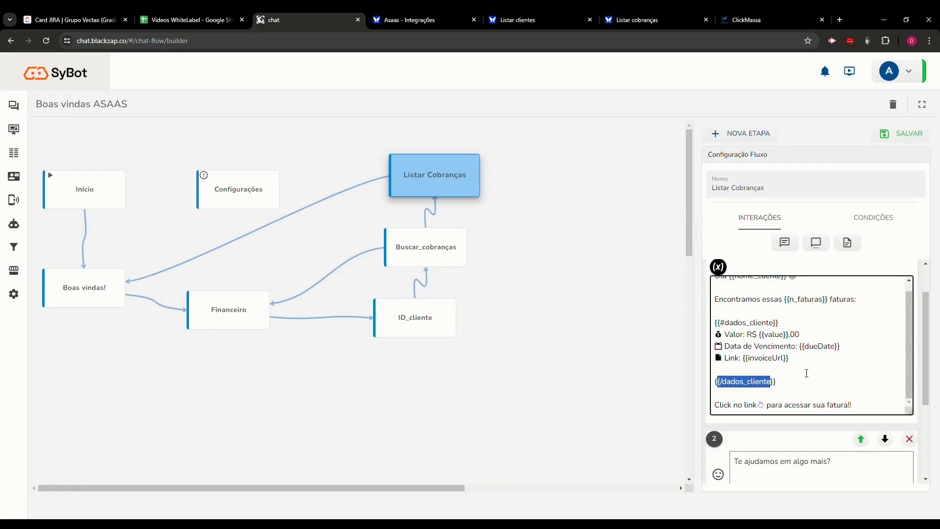
{"action": "left_click_drag", "start_coordinate": [785, 386], "coordinate": [719, 323]}
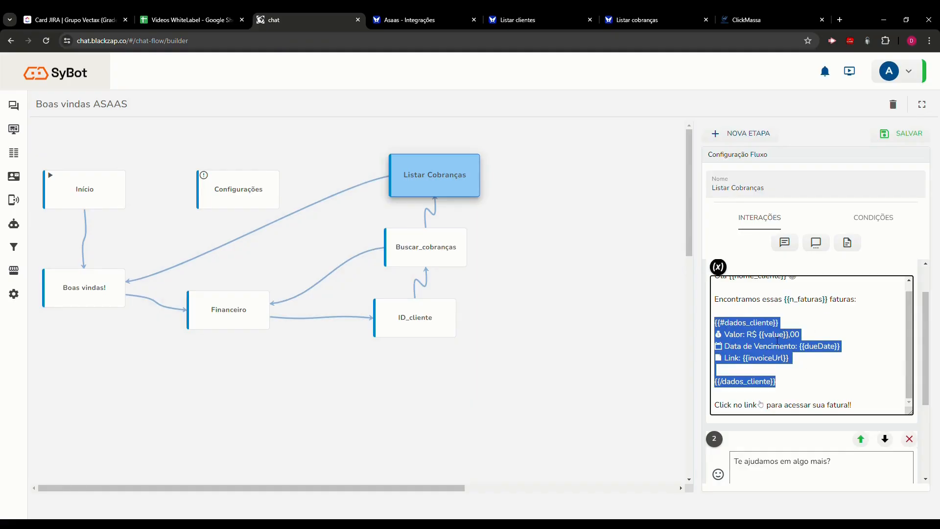
- Switch to the Listar cobranças API documentation and highlight the whole payment object inside the response's data array
{"action": "left_click", "coordinate": [651, 20]}
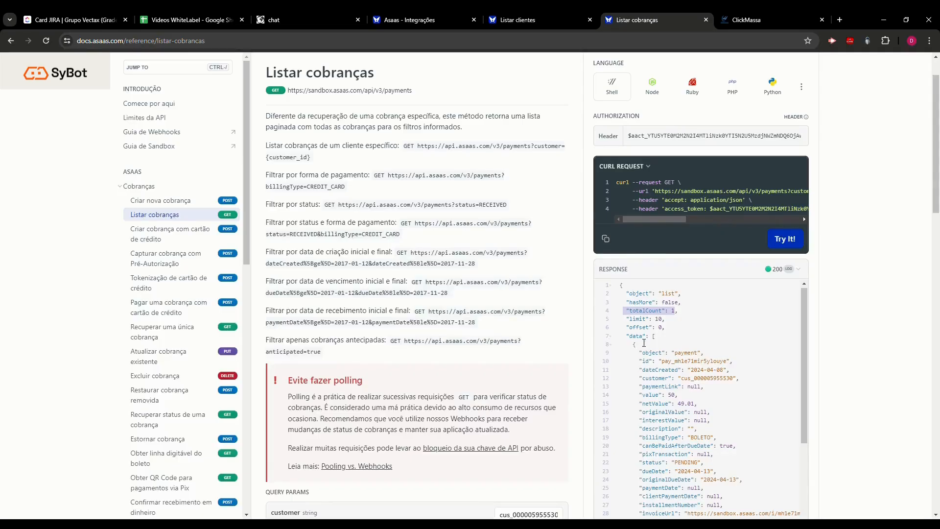
{"action": "left_click_drag", "start_coordinate": [626, 337], "coordinate": [636, 497]}
{"action": "scroll", "coordinate": [737, 382], "scroll_direction": "down", "scroll_amount": 2}
{"action": "scroll", "coordinate": [737, 382], "scroll_direction": "down", "scroll_amount": 3}
{"action": "scroll", "coordinate": [727, 451], "scroll_direction": "down", "scroll_amount": 1}
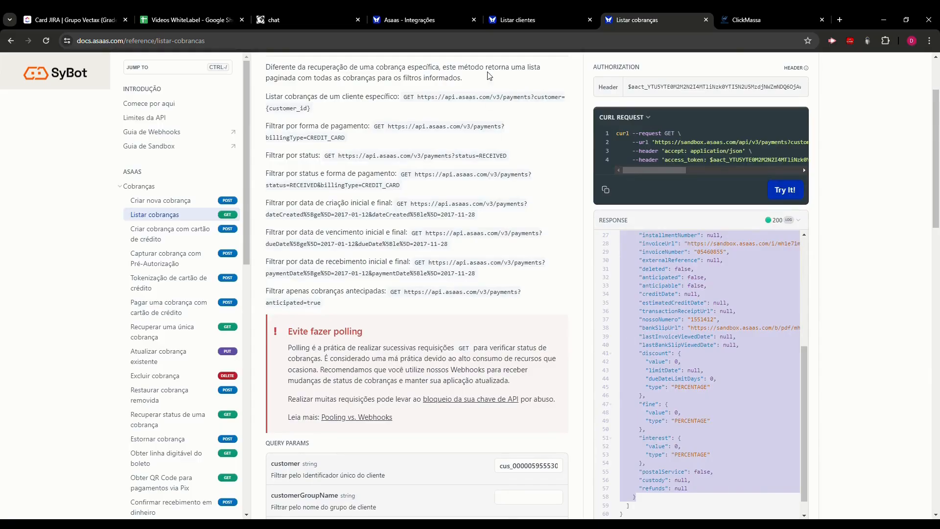
- Return to the chatbot flow and highlight the value, dueDate and invoiceUrl variables in the Listar Cobranças message
{"action": "left_click", "coordinate": [324, 19]}
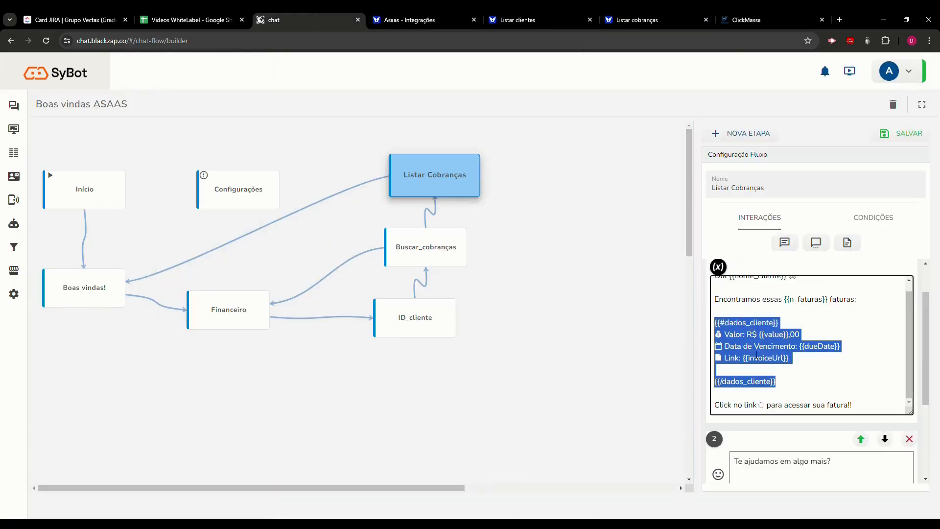
{"action": "left_click", "coordinate": [751, 347]}
{"action": "left_click_drag", "start_coordinate": [752, 334], "coordinate": [800, 344]}
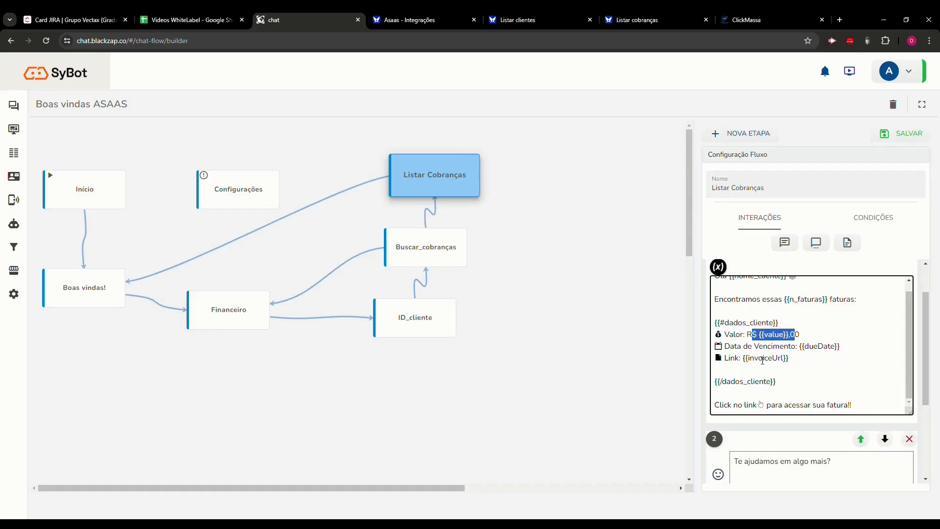
{"action": "left_click", "coordinate": [784, 335]}
{"action": "left_click_drag", "start_coordinate": [809, 349], "coordinate": [839, 355]}
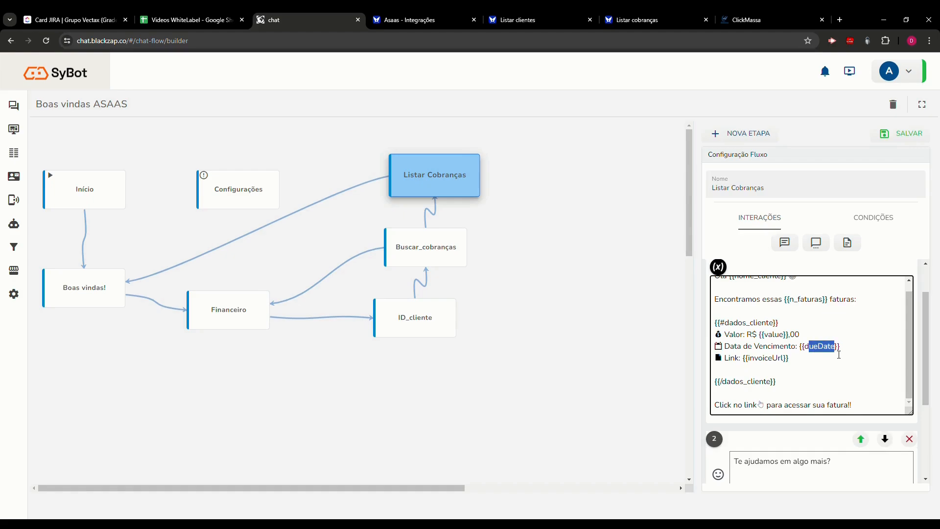
{"action": "left_click_drag", "start_coordinate": [749, 360], "coordinate": [784, 361]}
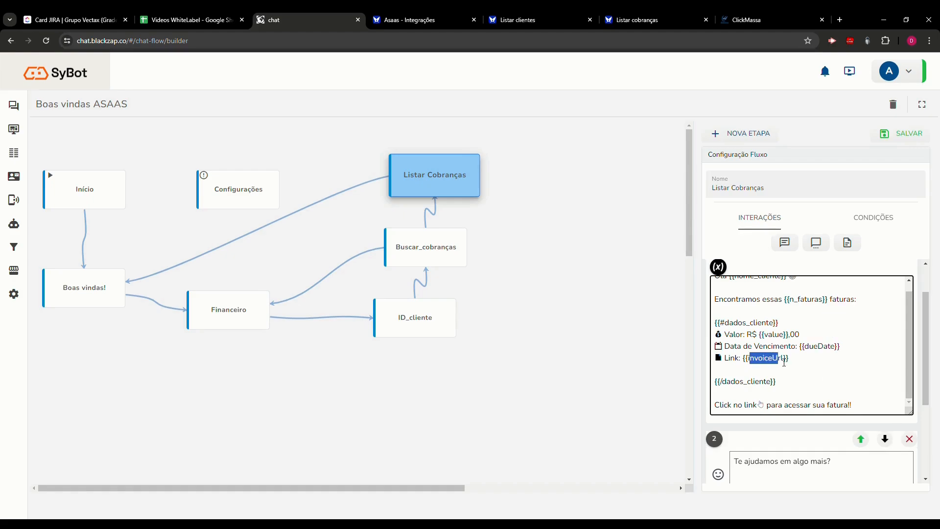
- Find and highlight the matching value, dueDate and invoiceUrl fields in the Listar cobranças API response
{"action": "left_click", "coordinate": [639, 21]}
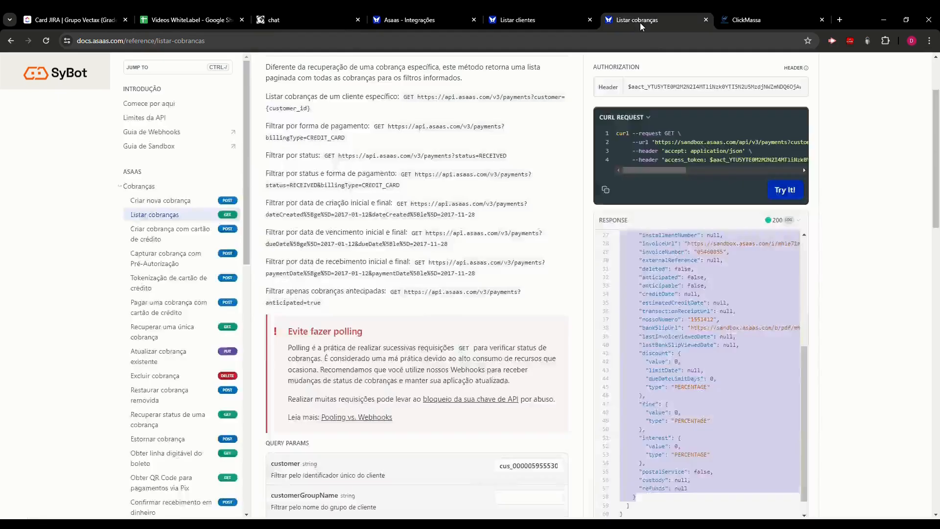
{"action": "left_click", "coordinate": [692, 331]}
{"action": "scroll", "coordinate": [666, 293], "scroll_direction": "up", "scroll_amount": 3}
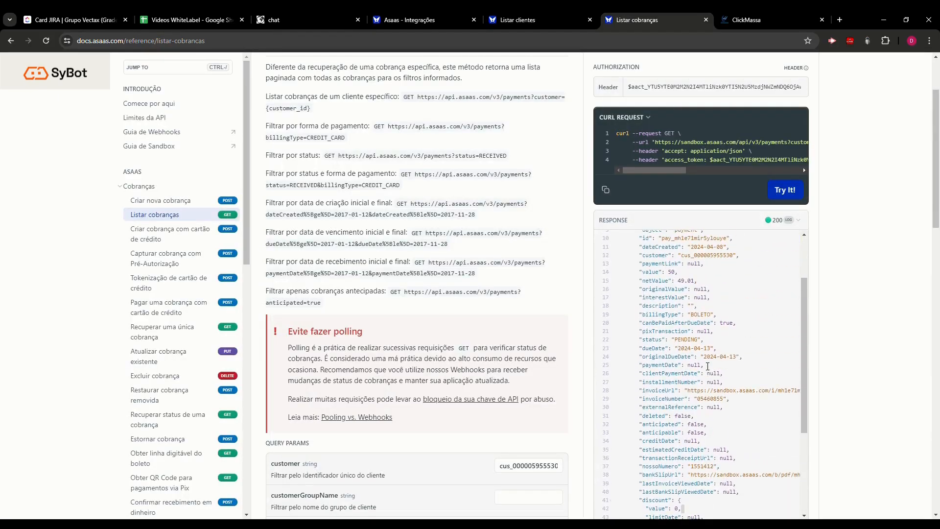
{"action": "scroll", "coordinate": [666, 292], "scroll_direction": "up", "scroll_amount": 1}
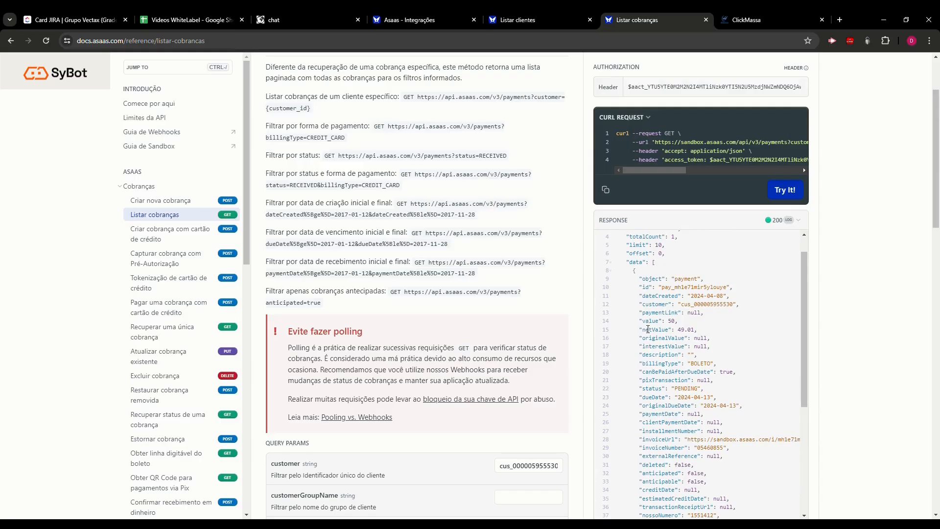
{"action": "left_click_drag", "start_coordinate": [648, 329], "coordinate": [682, 329]}
{"action": "scroll", "coordinate": [681, 329], "scroll_direction": "down", "scroll_amount": 1}
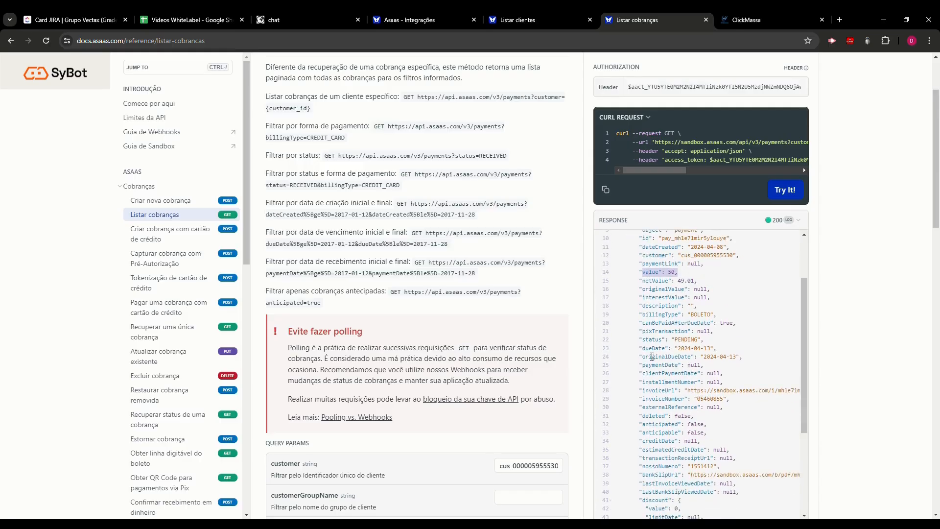
{"action": "left_click_drag", "start_coordinate": [639, 348], "coordinate": [725, 351]}
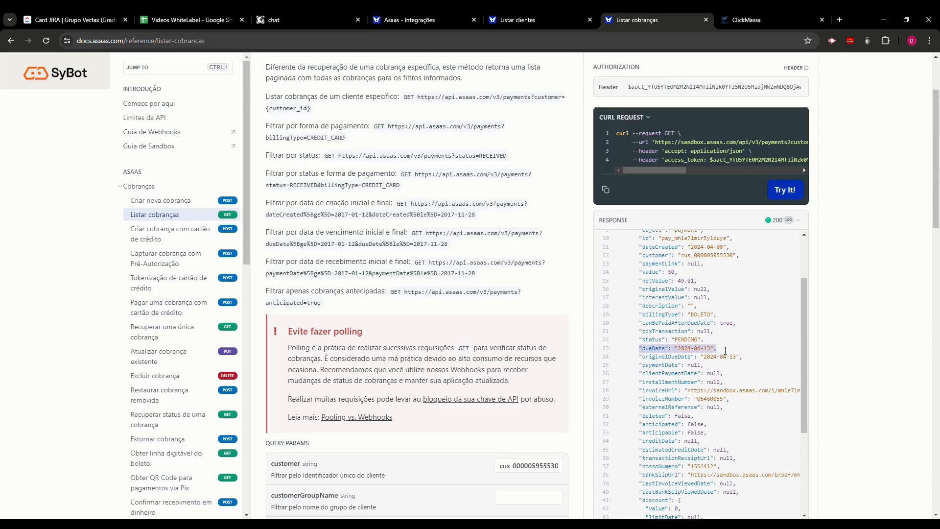
{"action": "scroll", "coordinate": [725, 350], "scroll_direction": "down", "scroll_amount": 1}
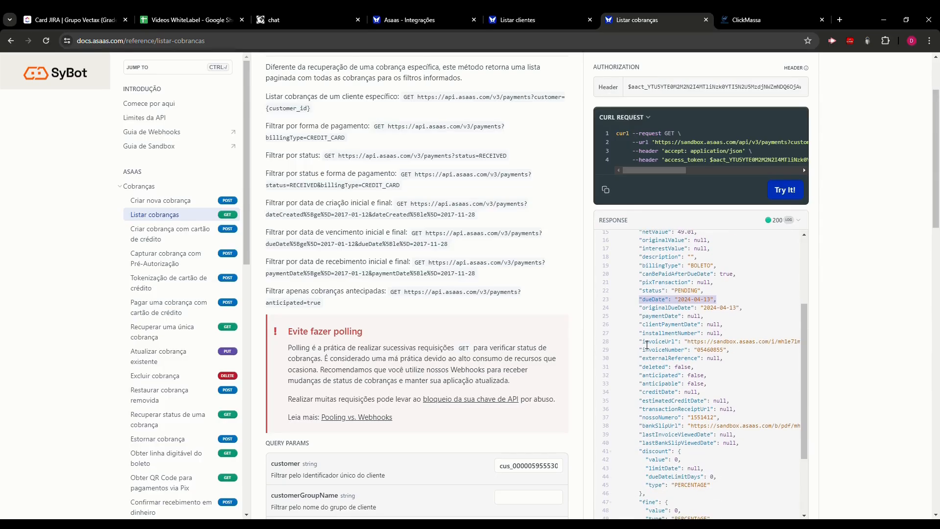
{"action": "left_click_drag", "start_coordinate": [643, 341], "coordinate": [686, 342]}
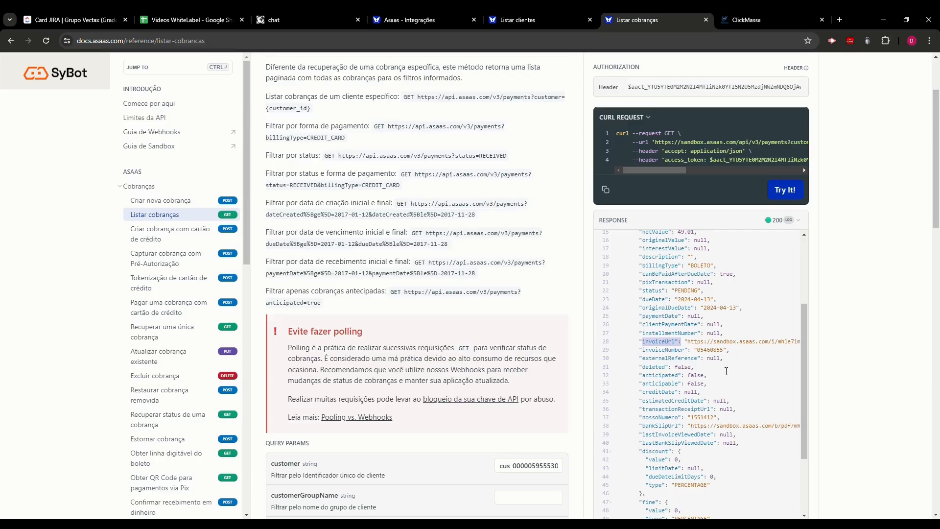
- Compare the Valor, Data de Vencimento and Link lines of the flow message with the field names in the API response
{"action": "left_click", "coordinate": [359, 24]}
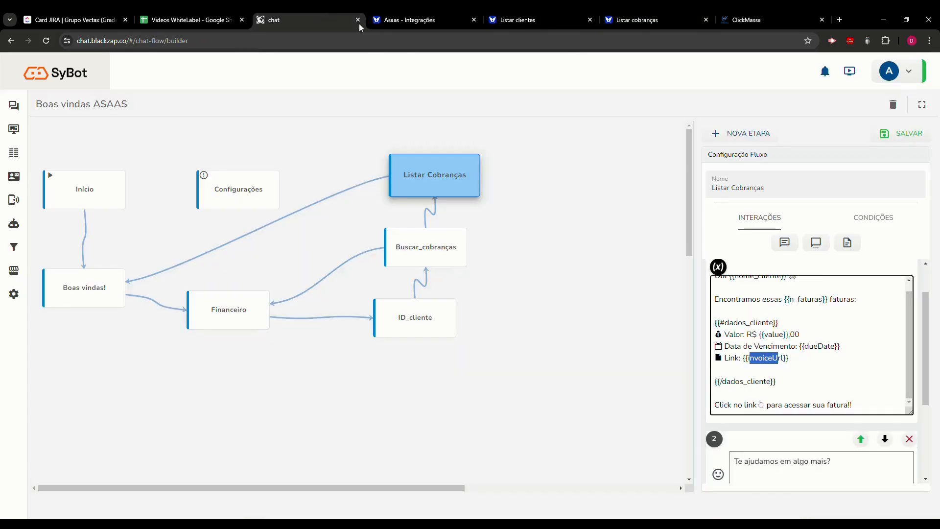
{"action": "left_click", "coordinate": [774, 336]}
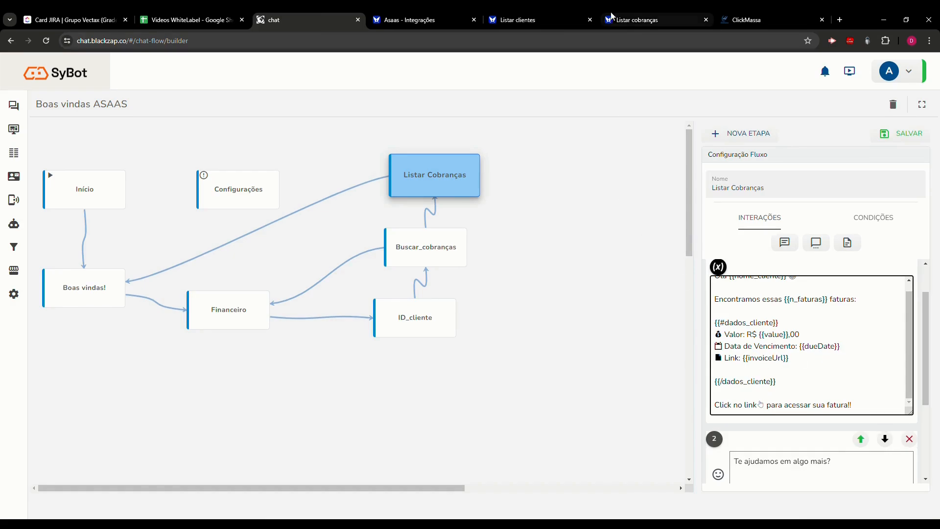
{"action": "left_click", "coordinate": [629, 21]}
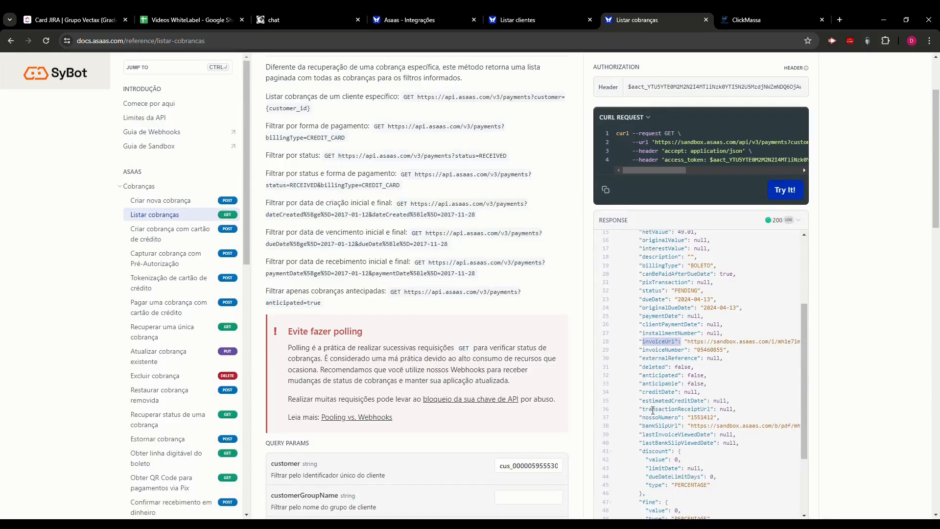
{"action": "left_click", "coordinate": [304, 18]}
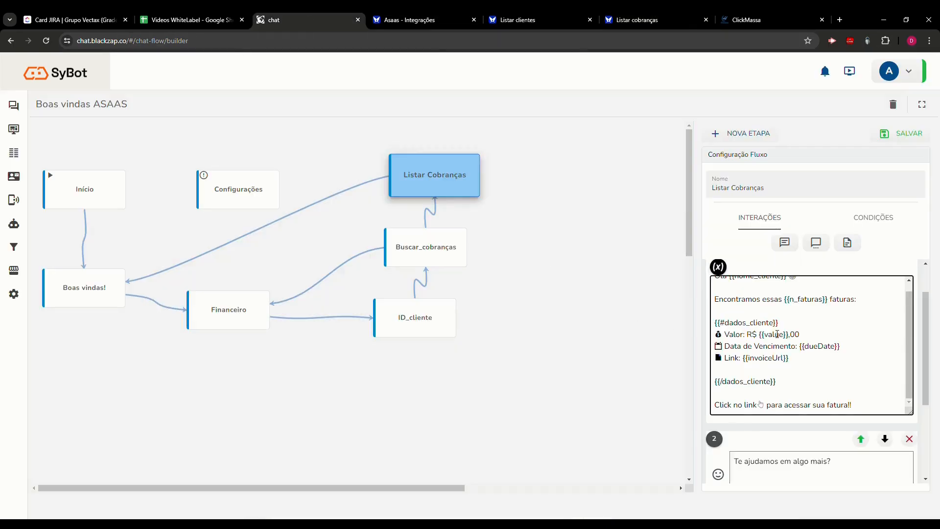
{"action": "left_click", "coordinate": [784, 337]}
{"action": "left_click", "coordinate": [797, 363]}
{"action": "left_click_drag", "start_coordinate": [797, 363], "coordinate": [721, 335]}
{"action": "left_click", "coordinate": [776, 343]}
{"action": "left_click", "coordinate": [646, 20]}
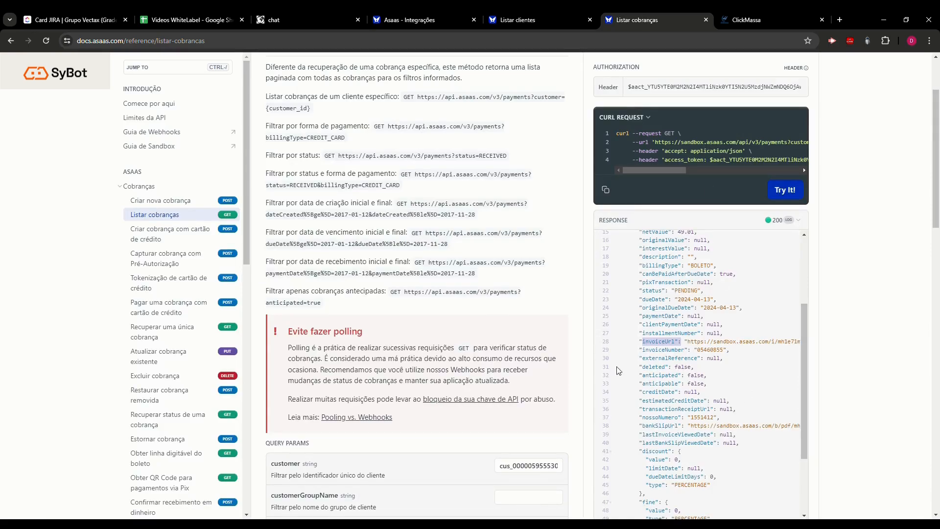
{"action": "left_click", "coordinate": [292, 11]}
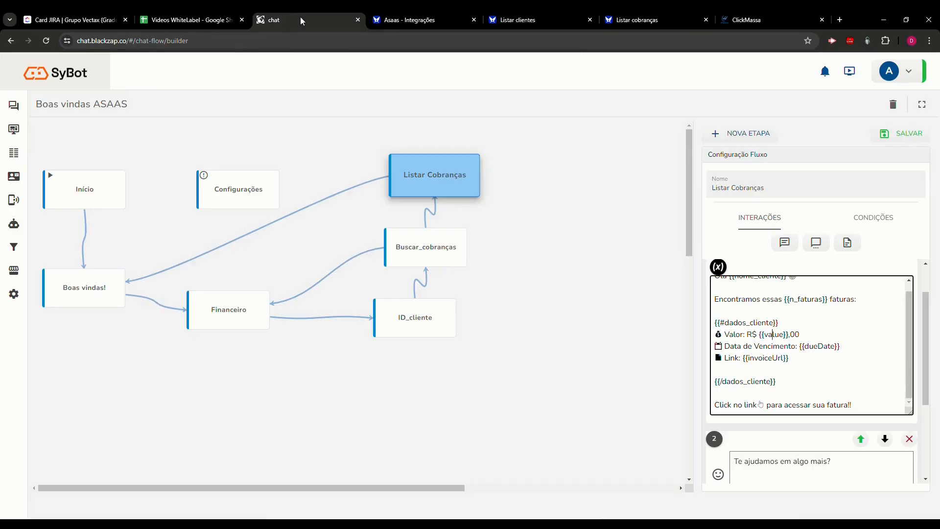
- Highlight the message's closing and opening dados_cliente tags, plus the three charge lines enclosed between them
{"action": "scroll", "coordinate": [789, 347], "scroll_direction": "down", "scroll_amount": 1}
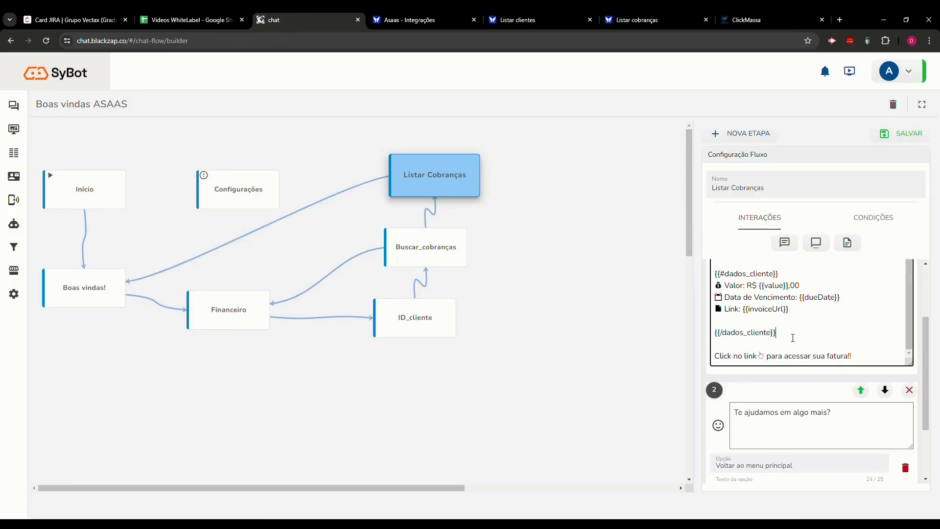
{"action": "triple_click", "coordinate": [793, 338]}
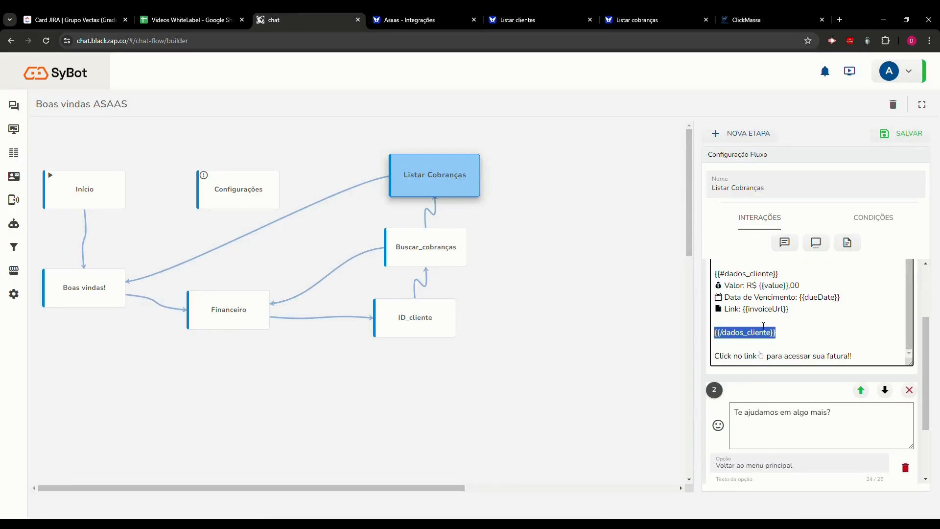
{"action": "scroll", "coordinate": [763, 325], "scroll_direction": "up", "scroll_amount": 1}
{"action": "left_click_drag", "start_coordinate": [781, 286], "coordinate": [720, 289]}
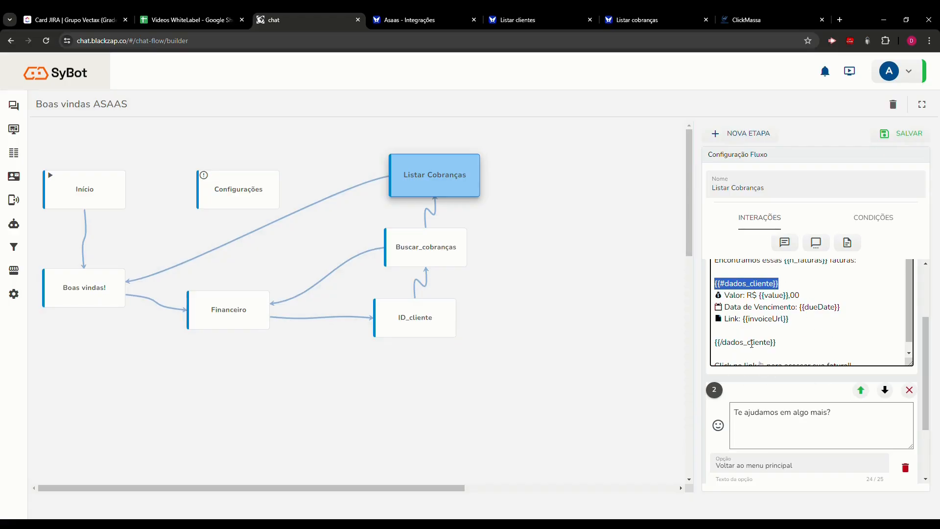
{"action": "left_click_drag", "start_coordinate": [791, 319], "coordinate": [722, 298]}
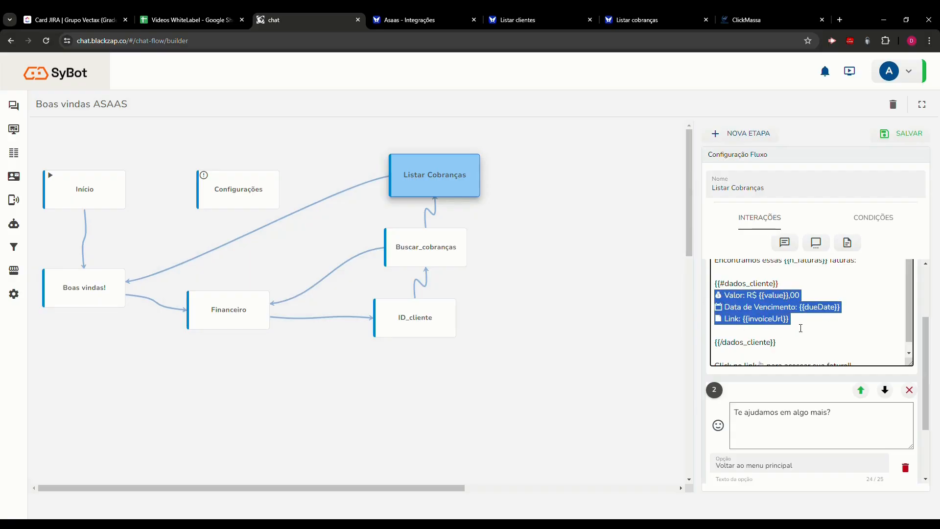
- Highlight the message's final sentence about accessing the invoice, and review the second interaction's question and answer options
{"action": "scroll", "coordinate": [798, 330], "scroll_direction": "down", "scroll_amount": 1}
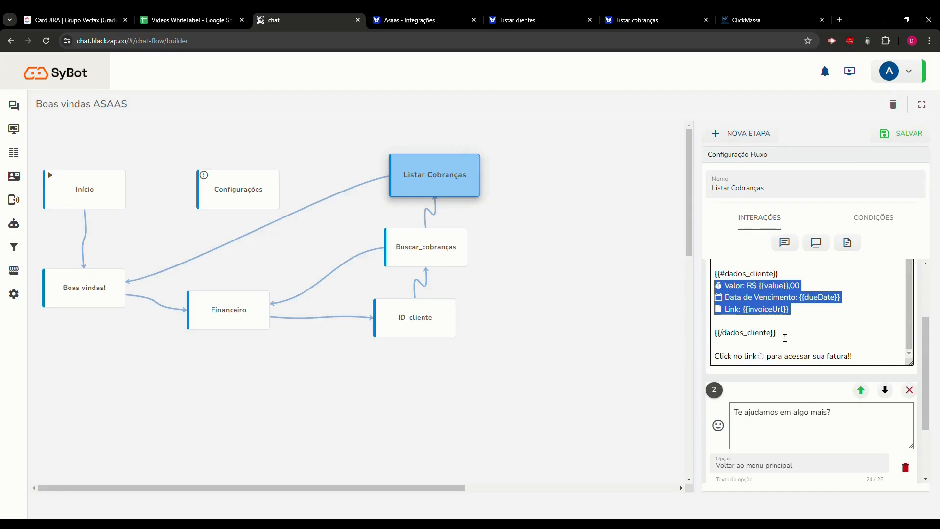
{"action": "left_click_drag", "start_coordinate": [872, 359], "coordinate": [722, 349]}
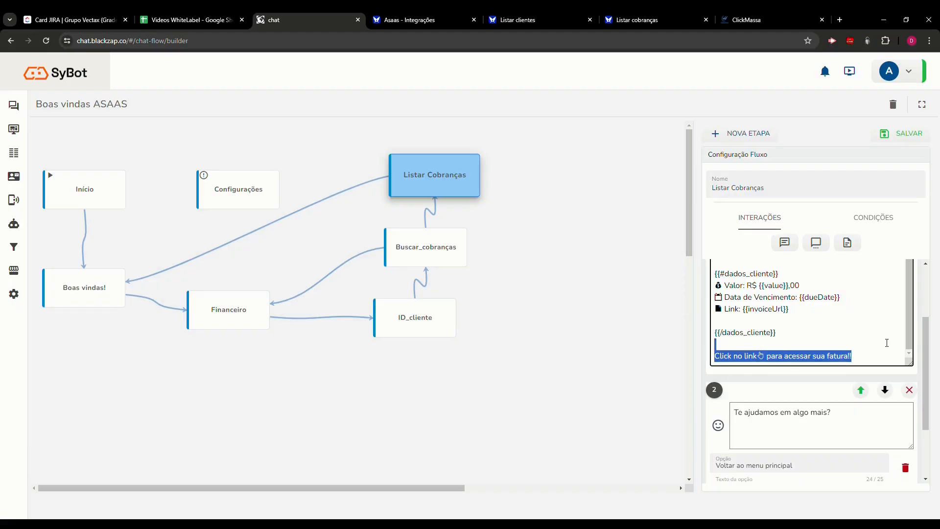
{"action": "key", "text": "Left"}
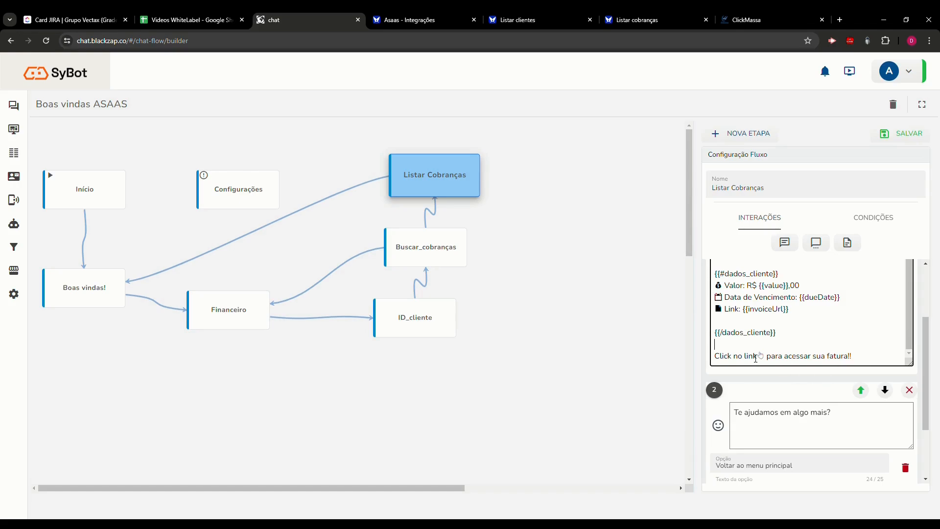
{"action": "scroll", "coordinate": [761, 357], "scroll_direction": "down", "scroll_amount": 2}
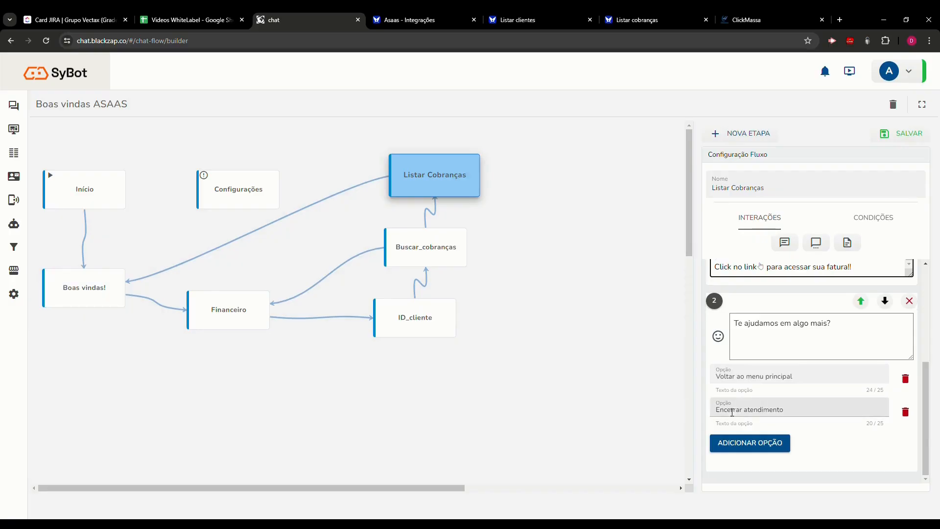
- Review the Listar Cobranças conditions, checking where responses 1 and 2 are routed
{"action": "left_click", "coordinate": [881, 216]}
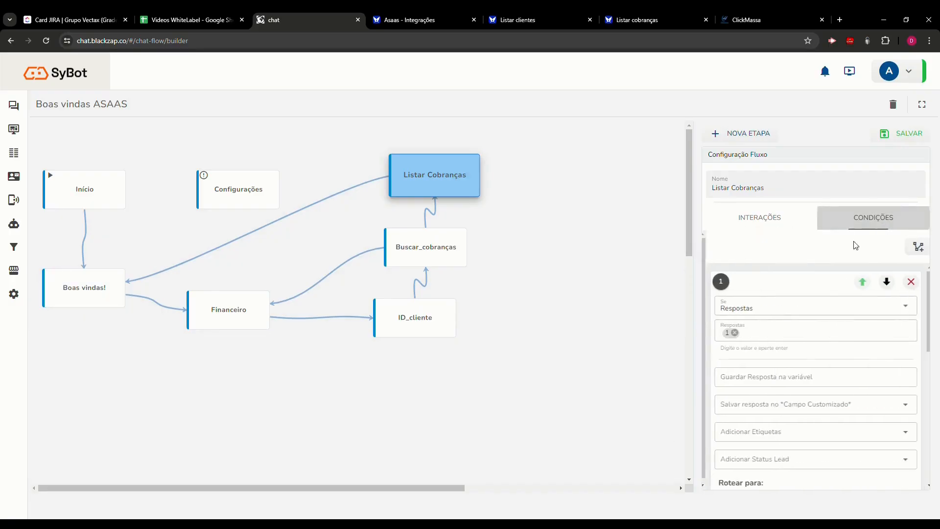
{"action": "scroll", "coordinate": [749, 372], "scroll_direction": "down", "scroll_amount": 3}
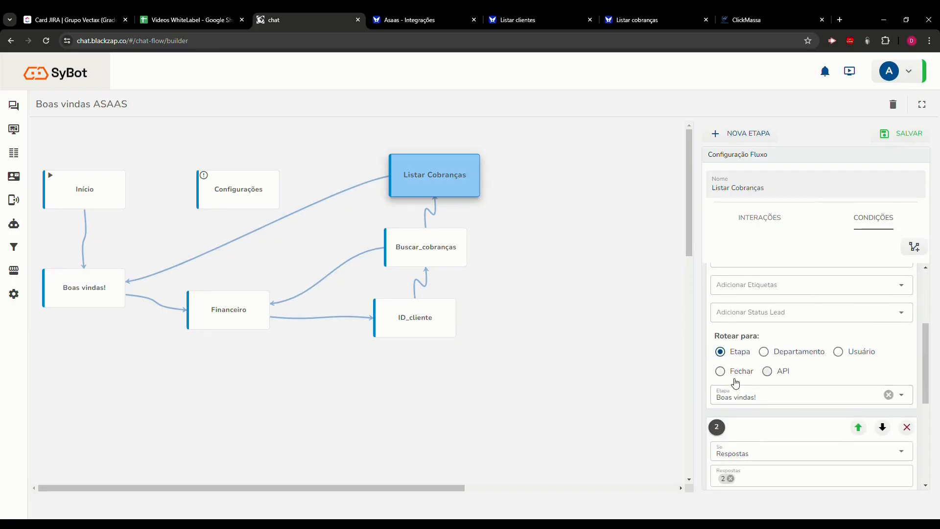
{"action": "scroll", "coordinate": [749, 431], "scroll_direction": "down", "scroll_amount": 2}
{"action": "scroll", "coordinate": [743, 470], "scroll_direction": "down", "scroll_amount": 3}
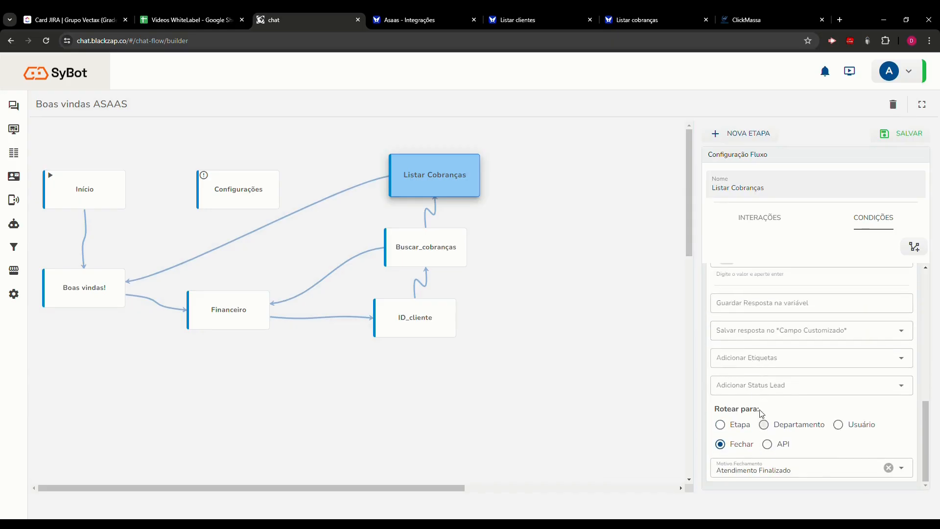
- Open the Configurações block, highlight its greeting and feedback messages, and review the Ausência de resposta settings
{"action": "left_click", "coordinate": [225, 195]}
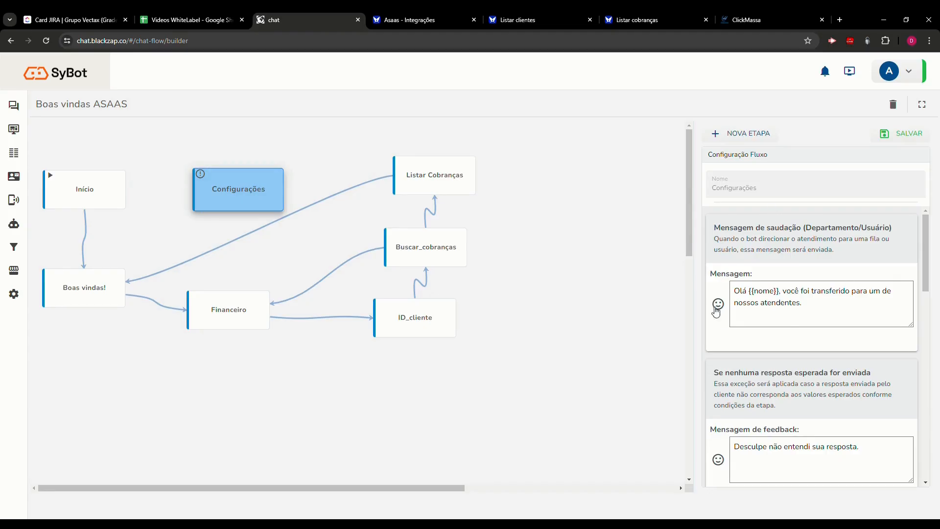
{"action": "left_click_drag", "start_coordinate": [824, 314], "coordinate": [720, 286]}
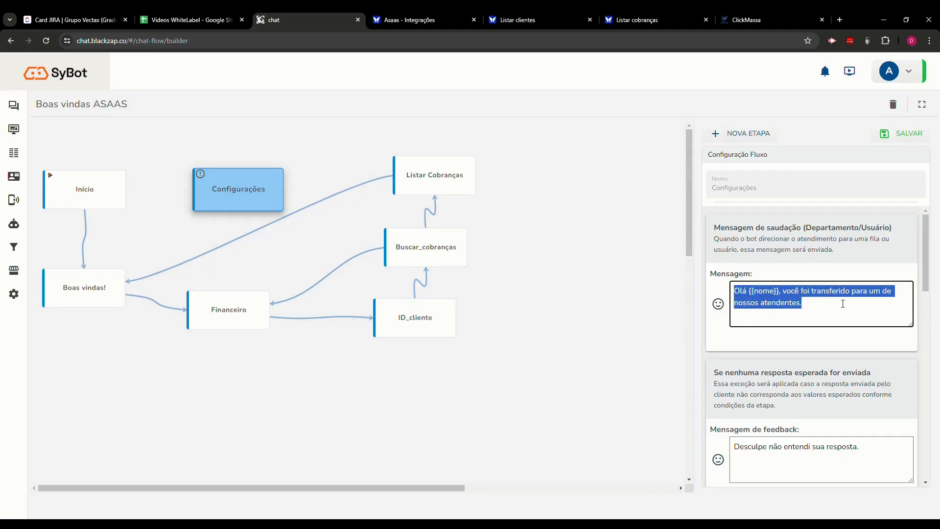
{"action": "scroll", "coordinate": [832, 318], "scroll_direction": "down", "scroll_amount": 3}
{"action": "left_click_drag", "start_coordinate": [870, 313], "coordinate": [713, 328]}
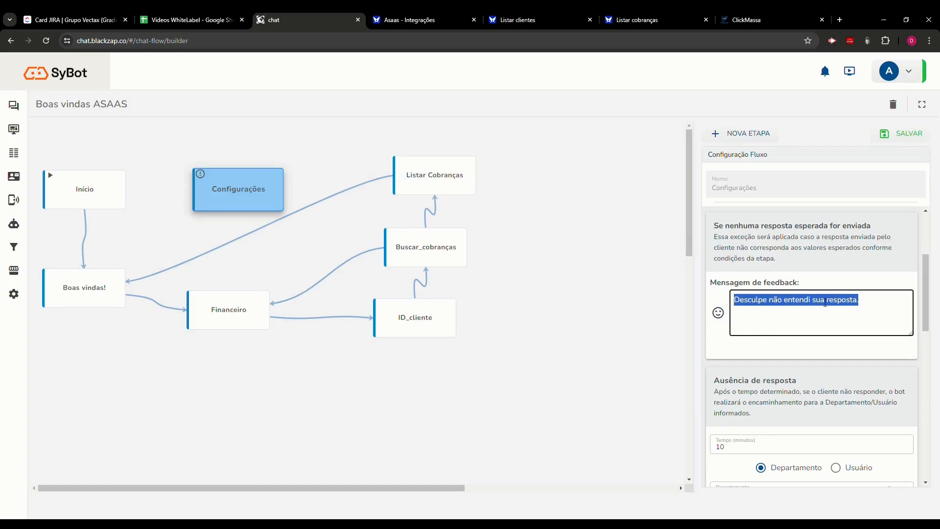
{"action": "left_click", "coordinate": [764, 316]}
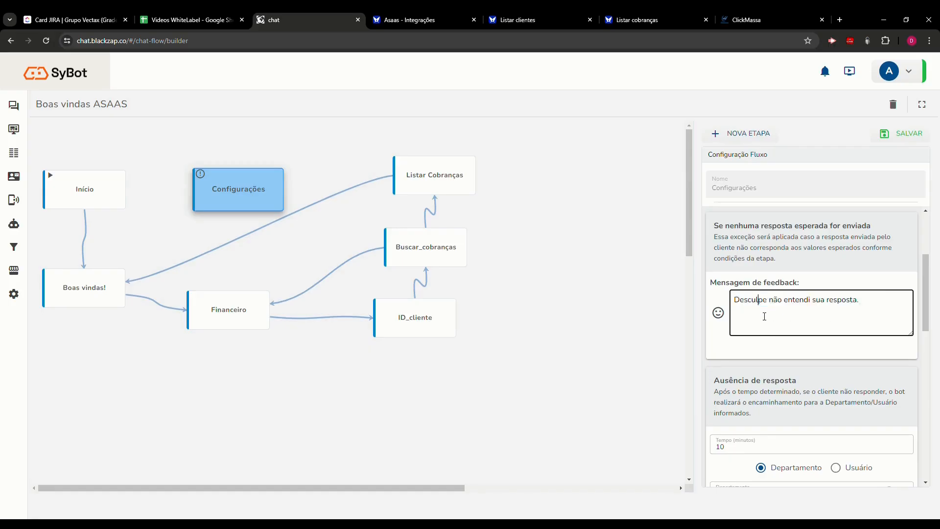
{"action": "scroll", "coordinate": [888, 306], "scroll_direction": "down", "scroll_amount": 3}
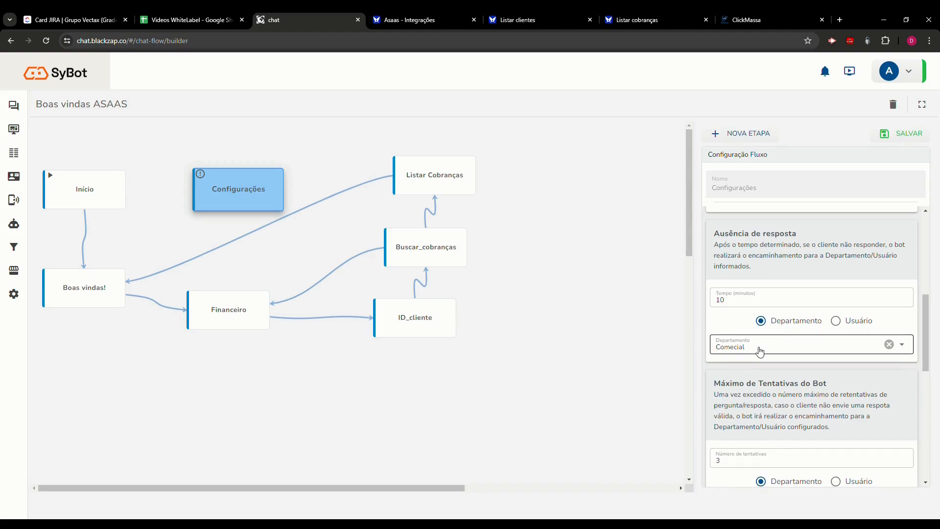
- Review the Máximo de Tentativas do Bot, Auto Distribuir Atendimento and Encerrar Atendimento settings, and save the flow
{"action": "scroll", "coordinate": [804, 283], "scroll_direction": "down", "scroll_amount": 3}
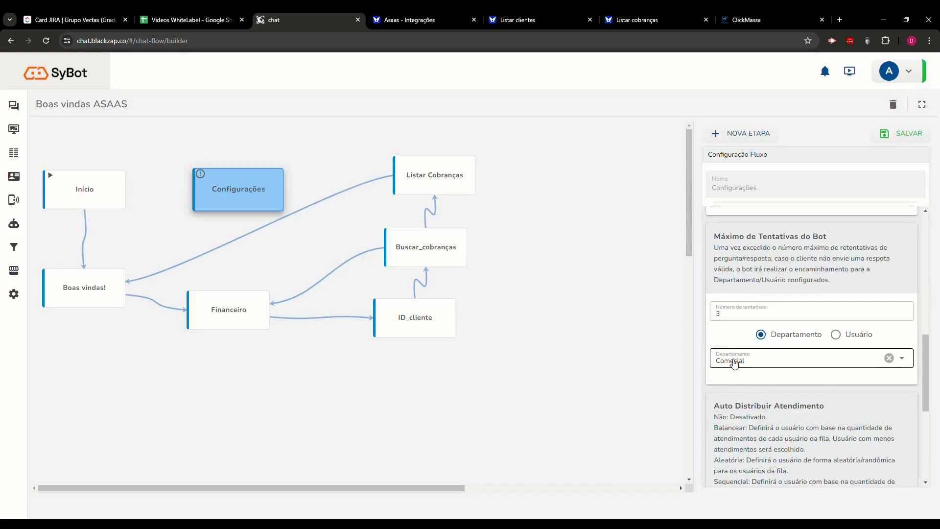
{"action": "scroll", "coordinate": [768, 371], "scroll_direction": "down", "scroll_amount": 4}
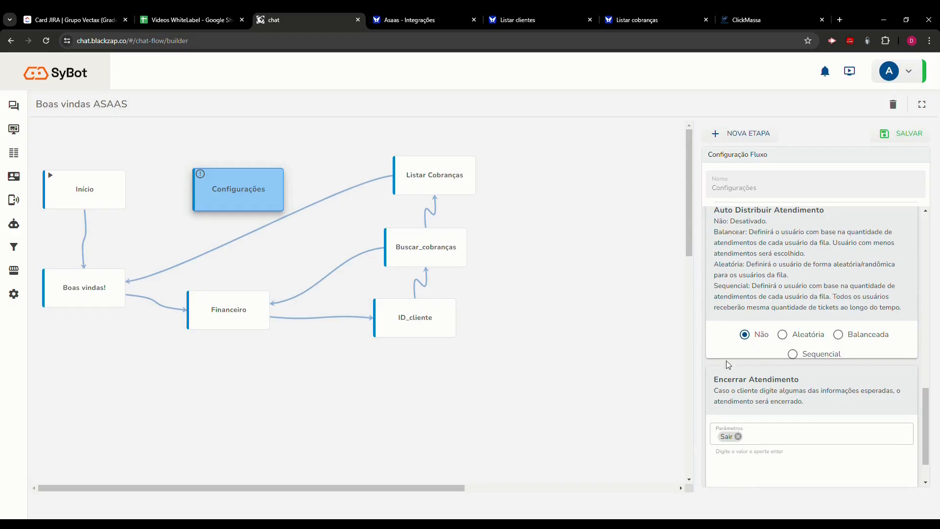
{"action": "left_click", "coordinate": [761, 437]}
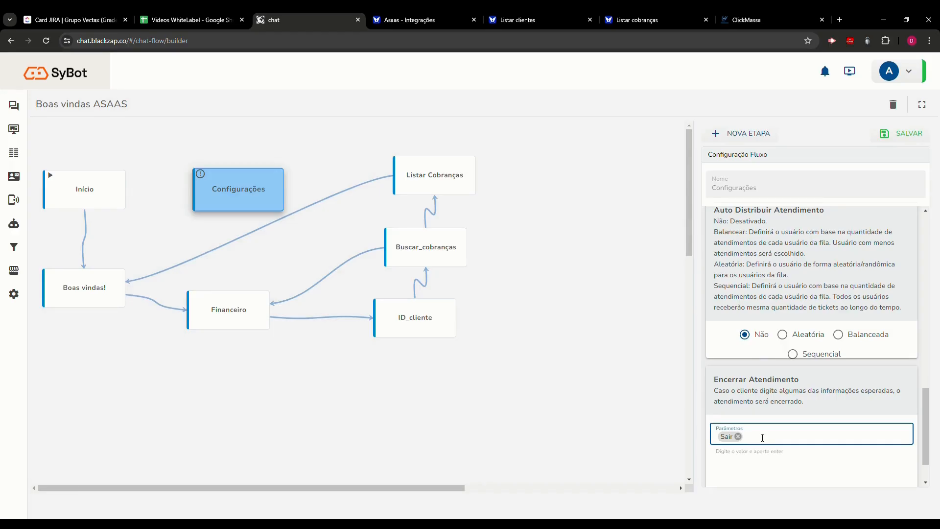
{"action": "left_click", "coordinate": [909, 133]}
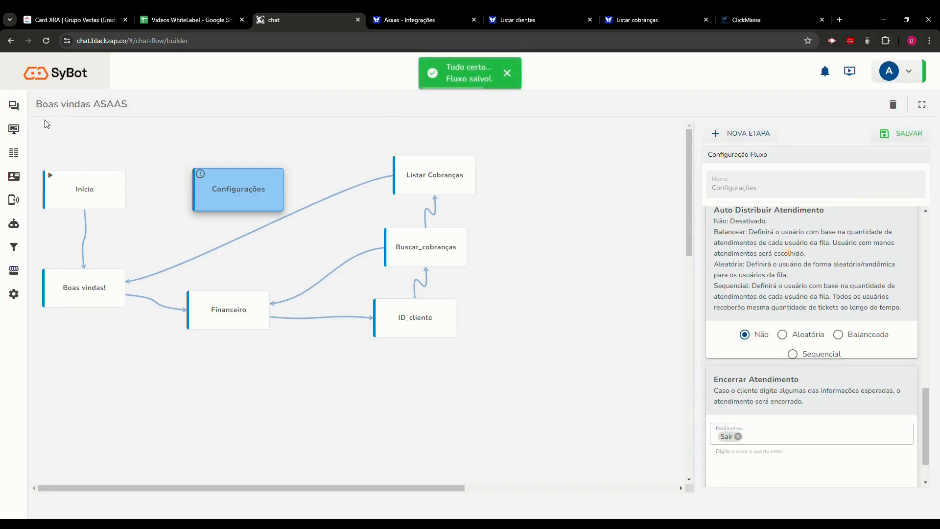
- Go to the chats' pending tickets and open the waiting WhatsApp conversation handled by the bot
{"action": "left_click", "coordinate": [14, 106]}
{"action": "left_click", "coordinate": [89, 104]}
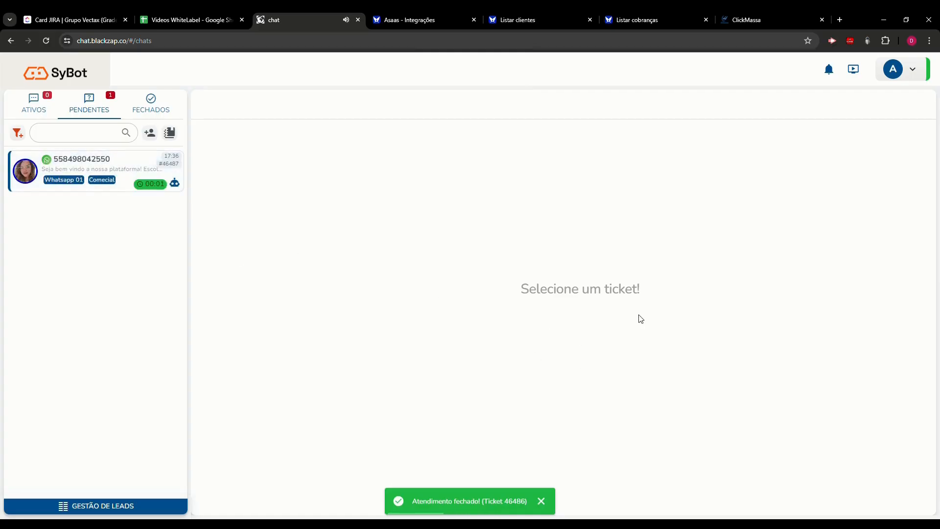
{"action": "left_click", "coordinate": [83, 177]}
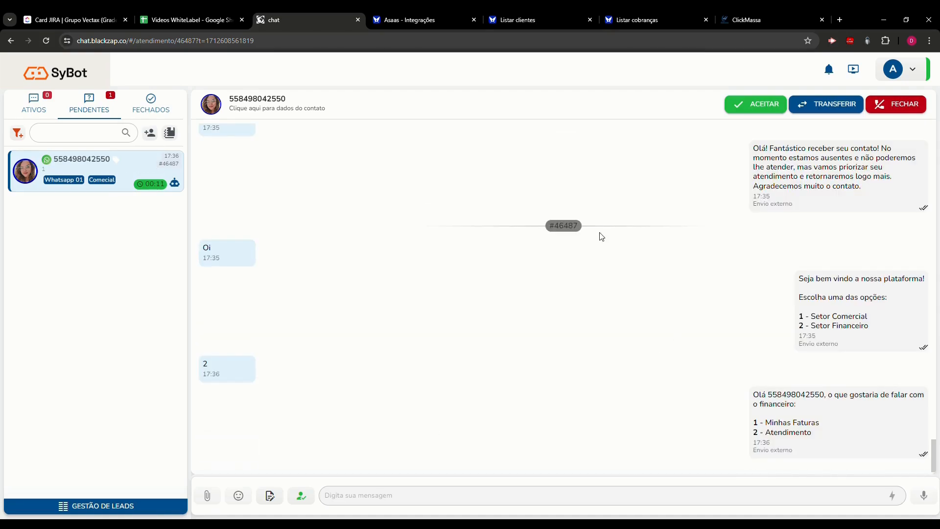
- Look up the test customer's cpfCnpj in the Asaas Listar clientes reference, and return to the pending chat conversation
{"action": "left_click", "coordinate": [641, 19]}
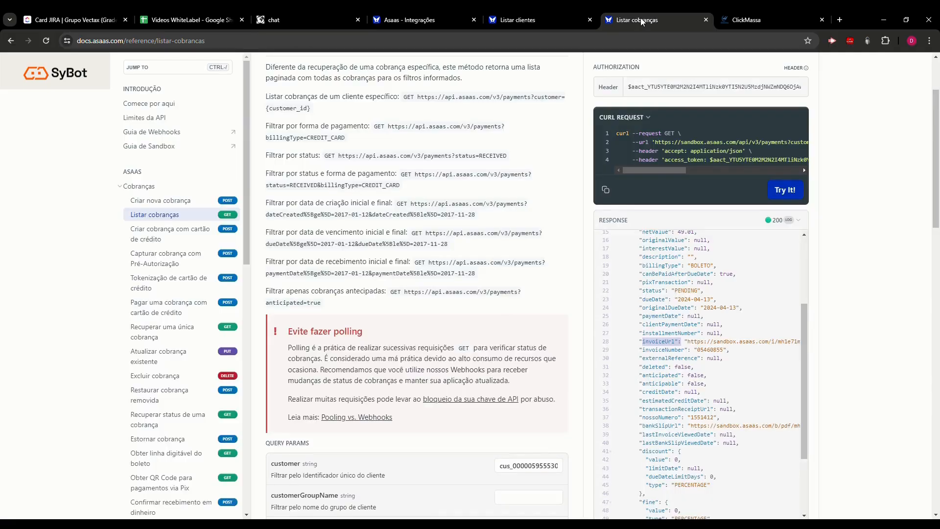
{"action": "left_click", "coordinate": [523, 20]}
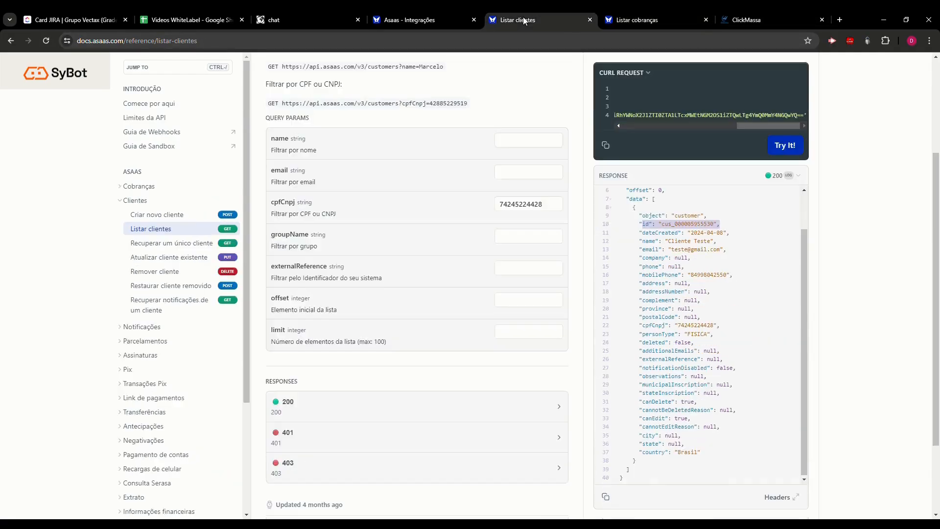
{"action": "scroll", "coordinate": [533, 240], "scroll_direction": "down", "scroll_amount": 2}
{"action": "scroll", "coordinate": [509, 318], "scroll_direction": "up", "scroll_amount": 2}
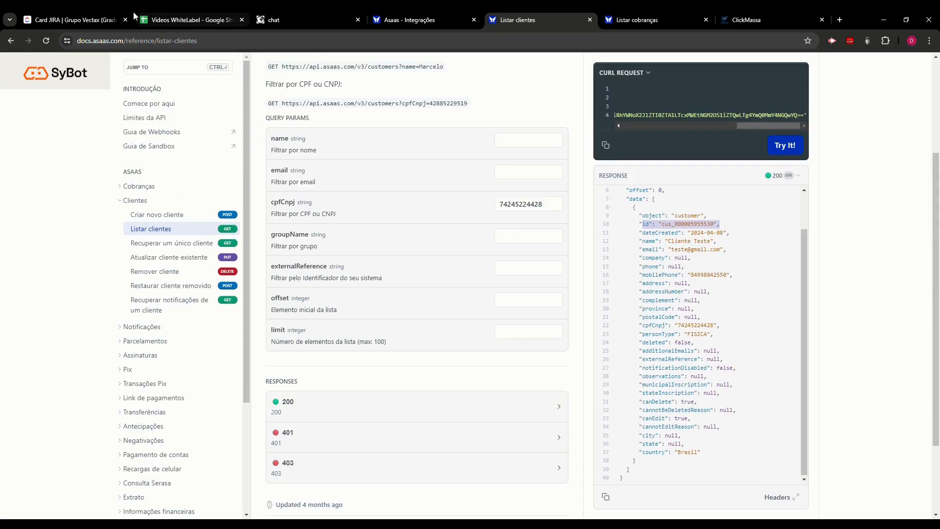
{"action": "left_click", "coordinate": [331, 15]}
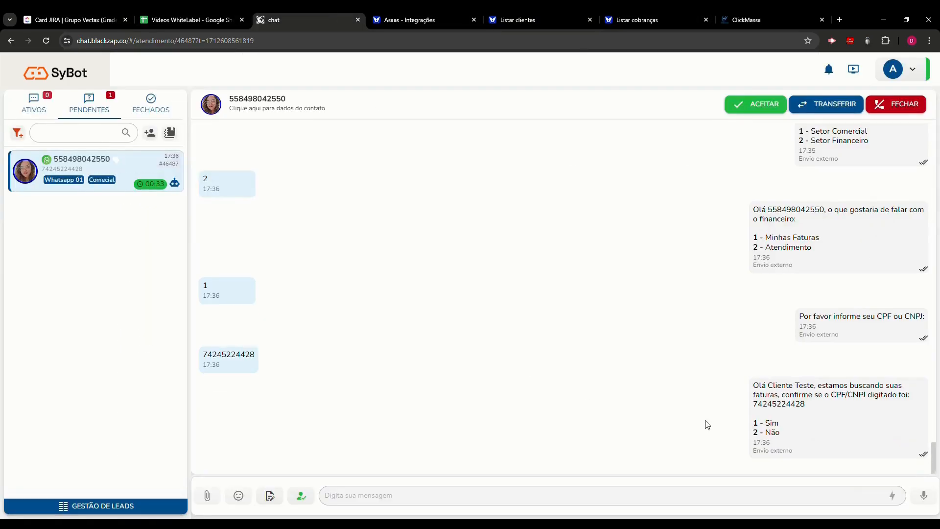